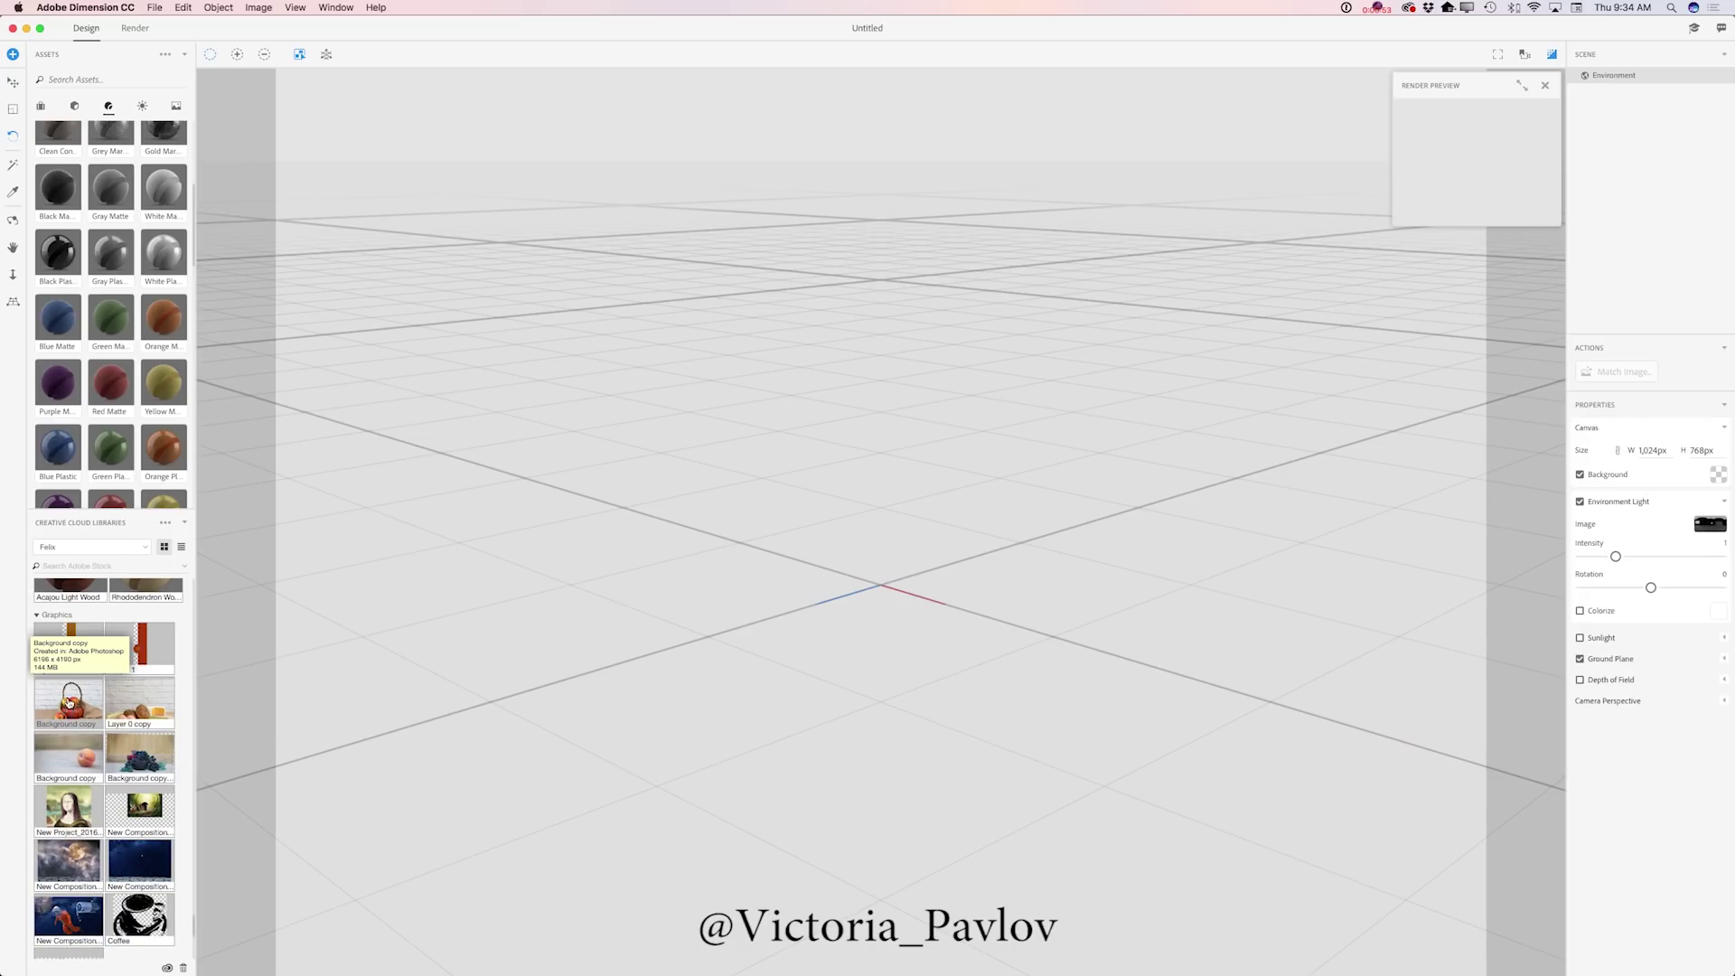
Set the apple-basket image as background, matched to the scene with Image Aspect Ratio sizing, and lower the horizon to the basket's rim
drag(69, 701, 706, 645)
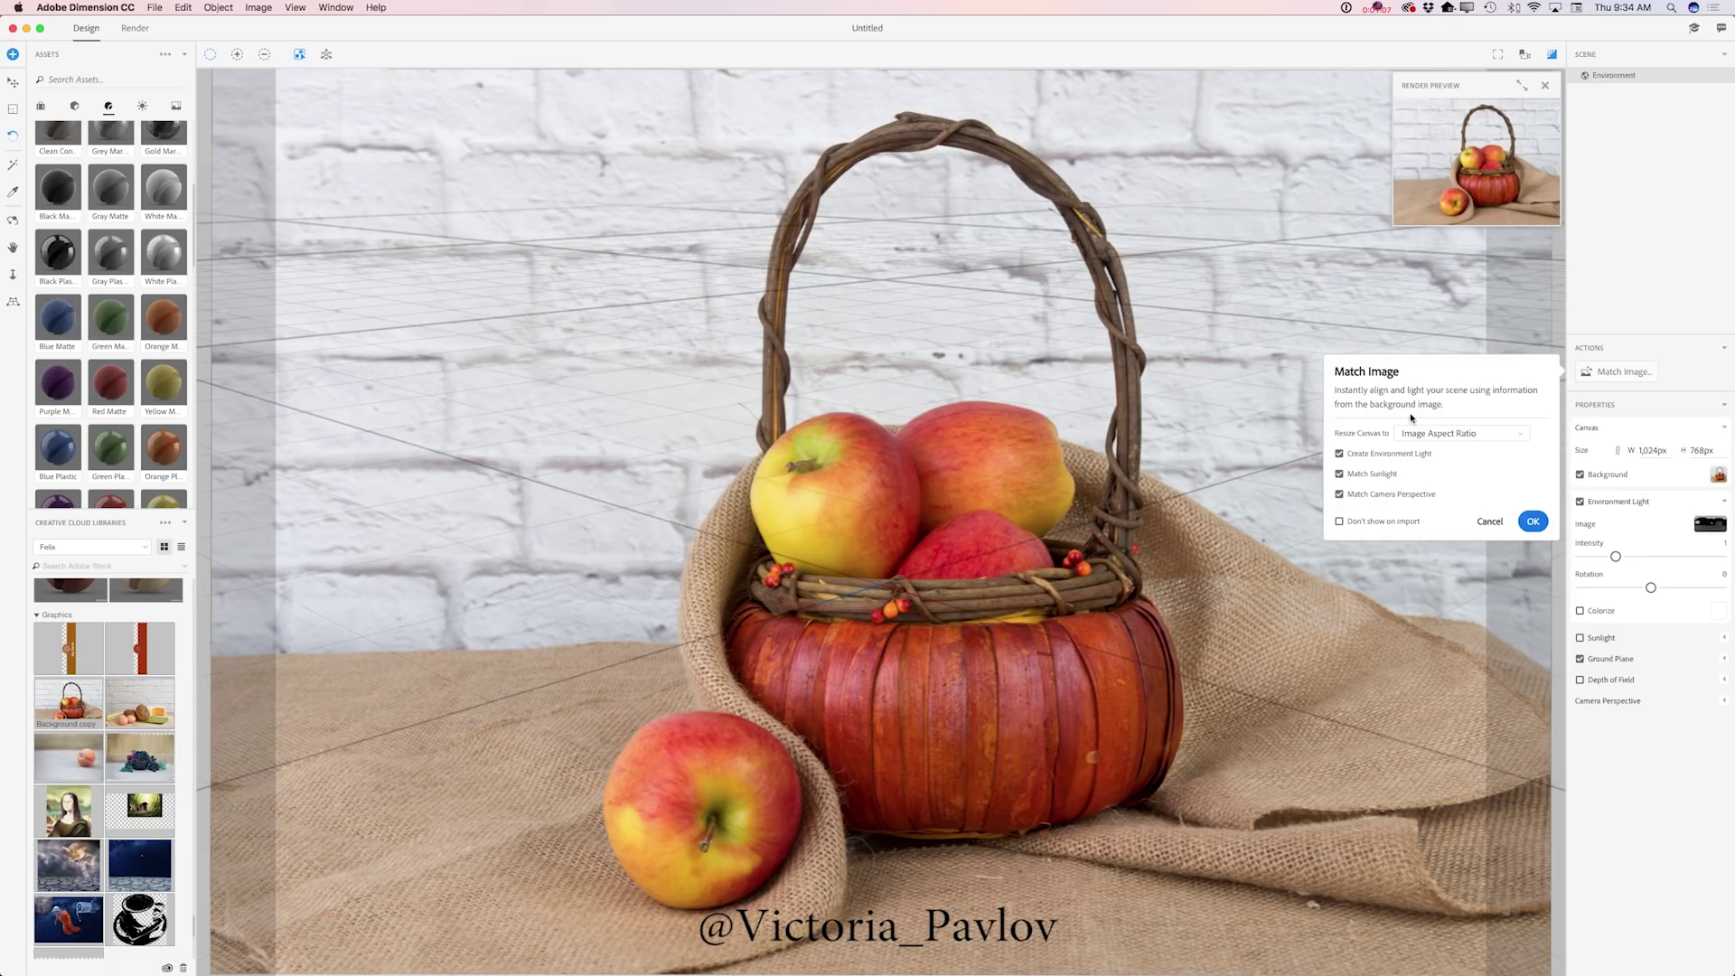
click(1533, 521)
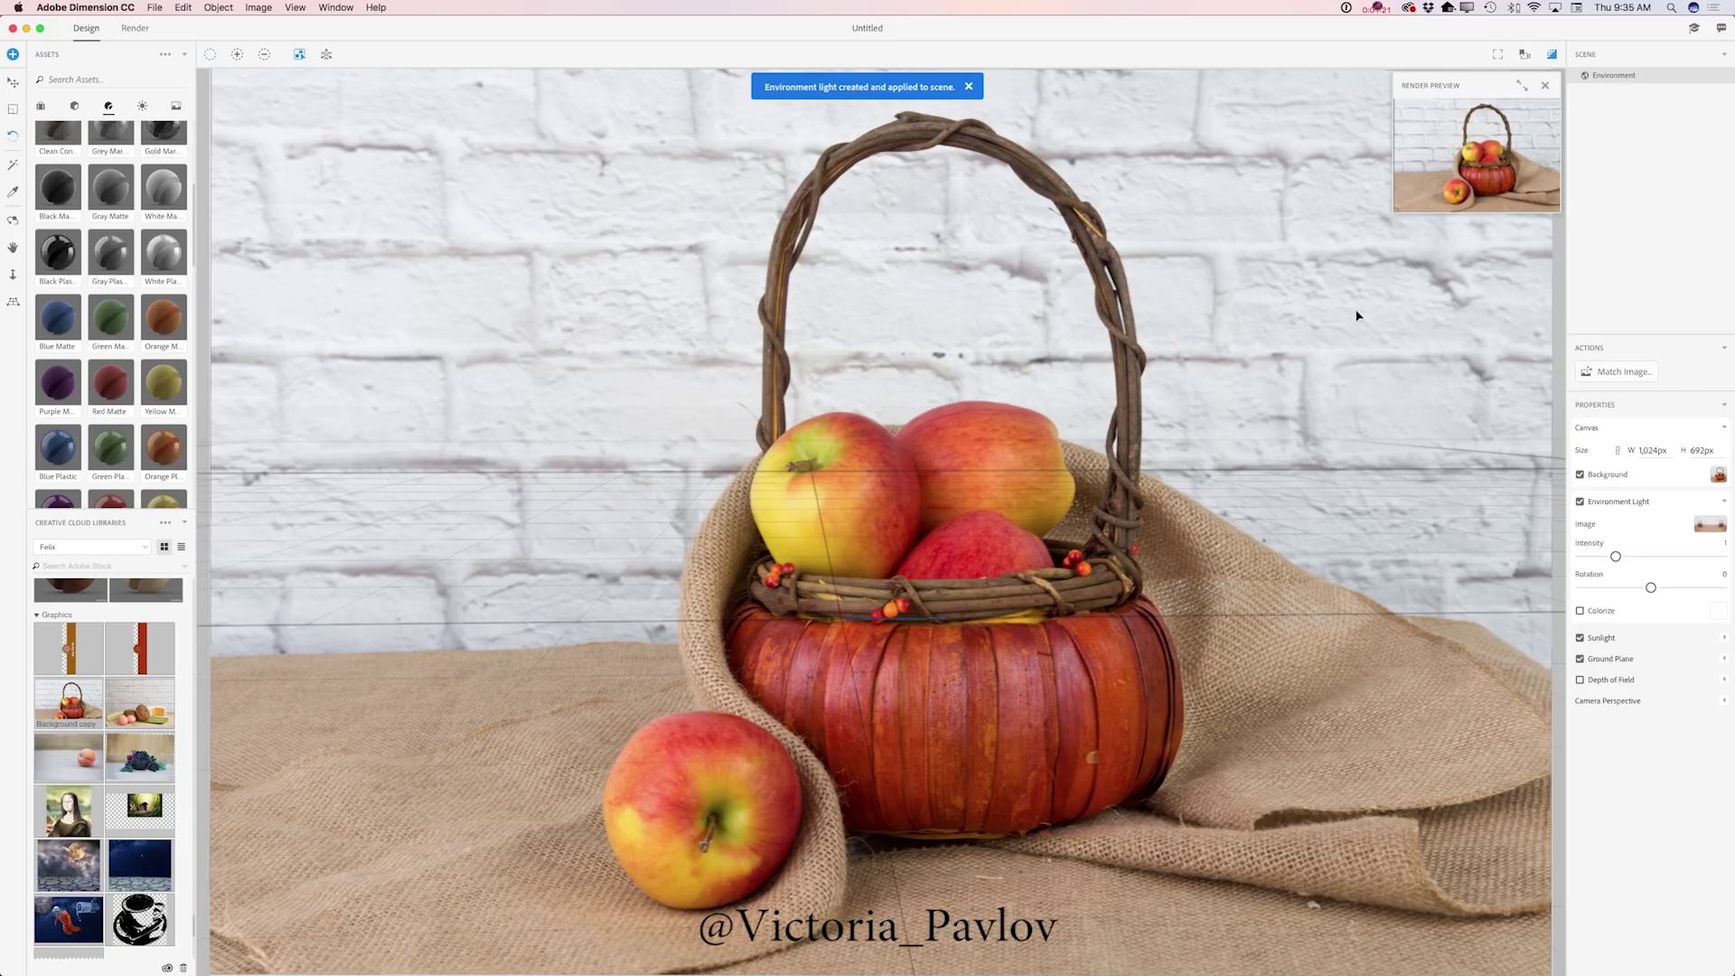
click(12, 300)
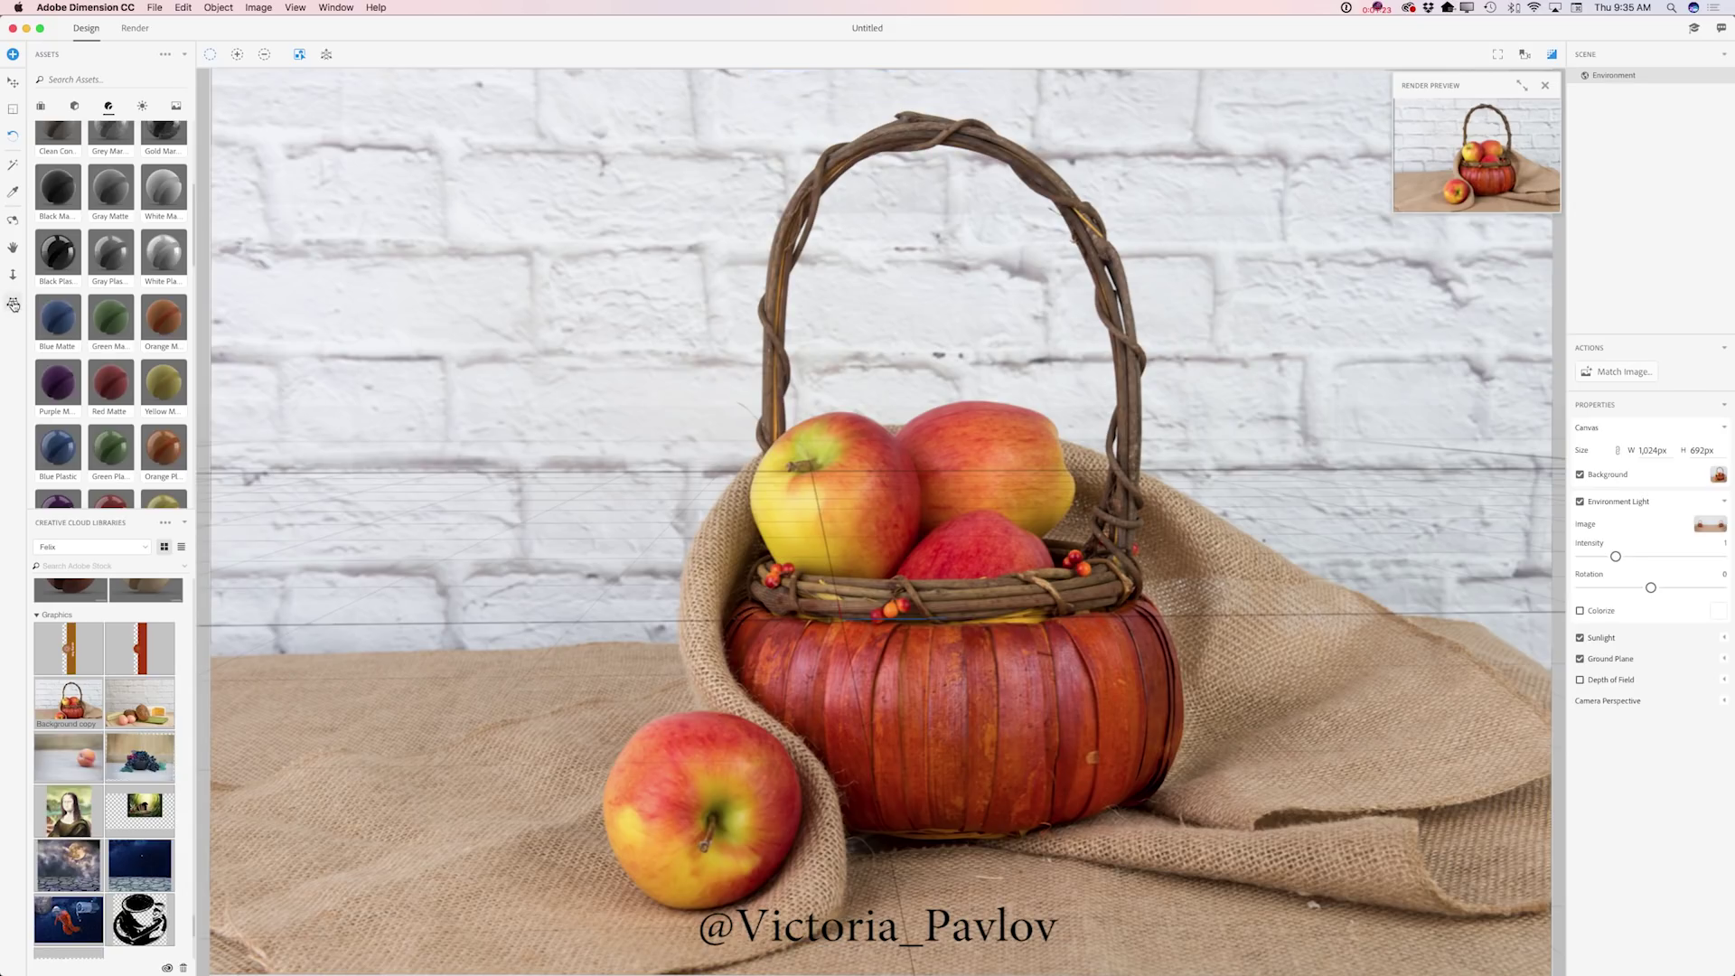
drag(881, 395, 881, 587)
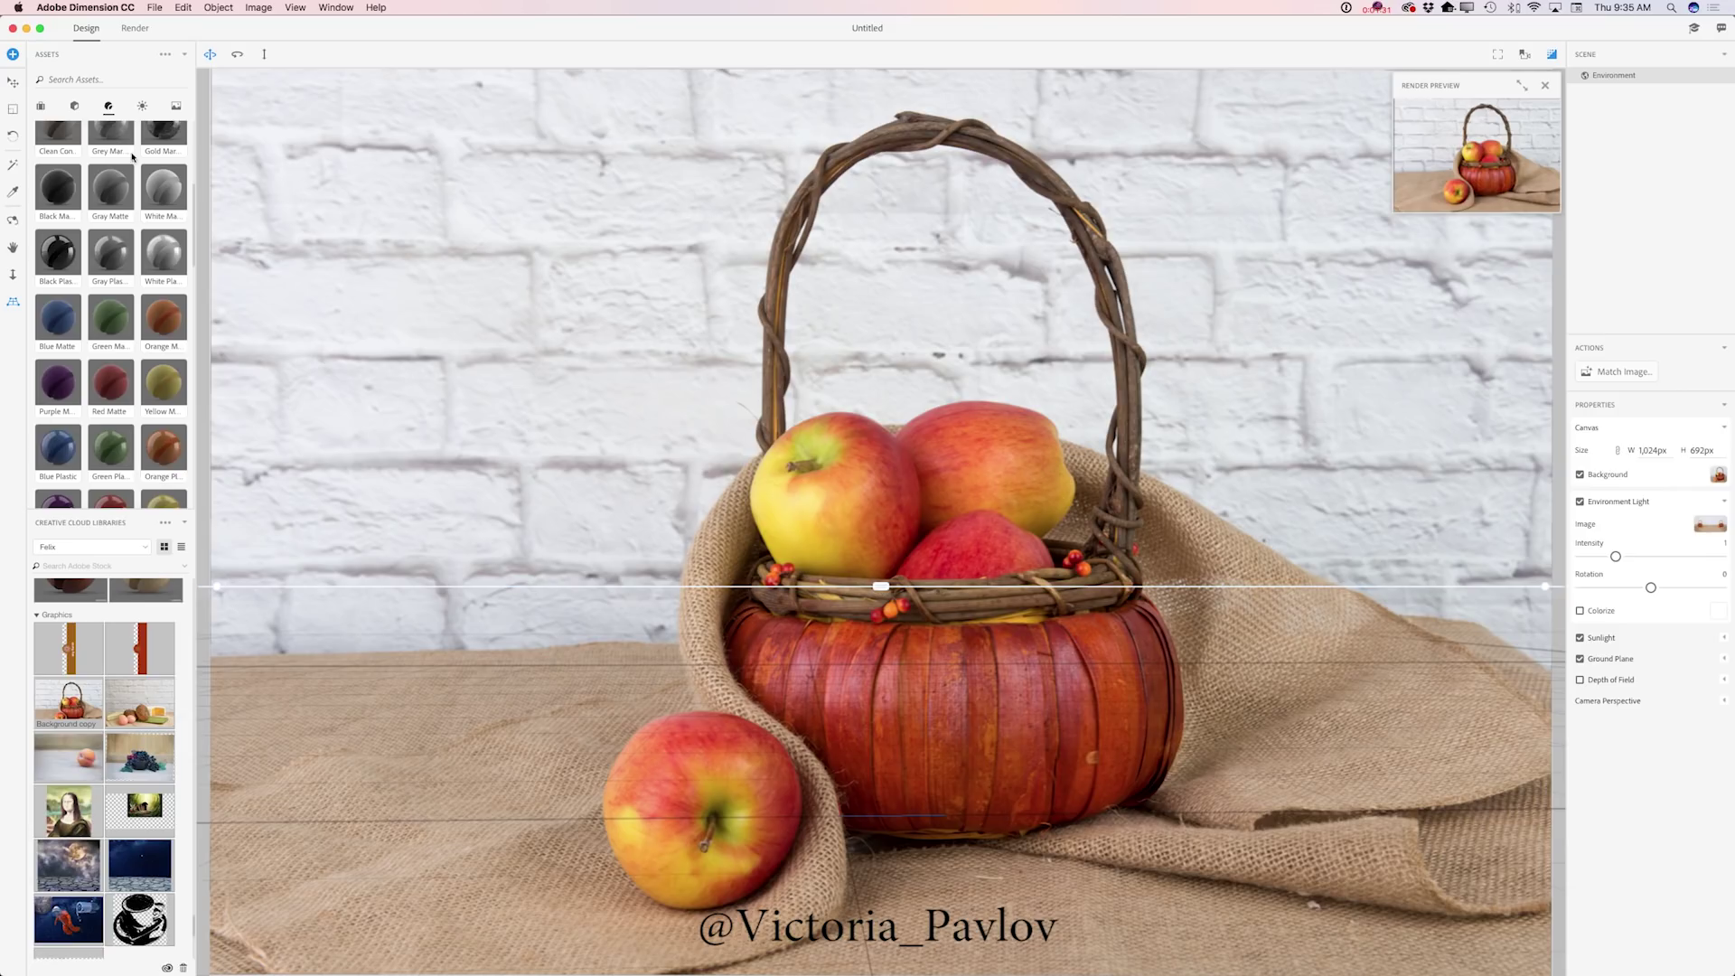
Add the Square Bottle model to the scene
click(76, 107)
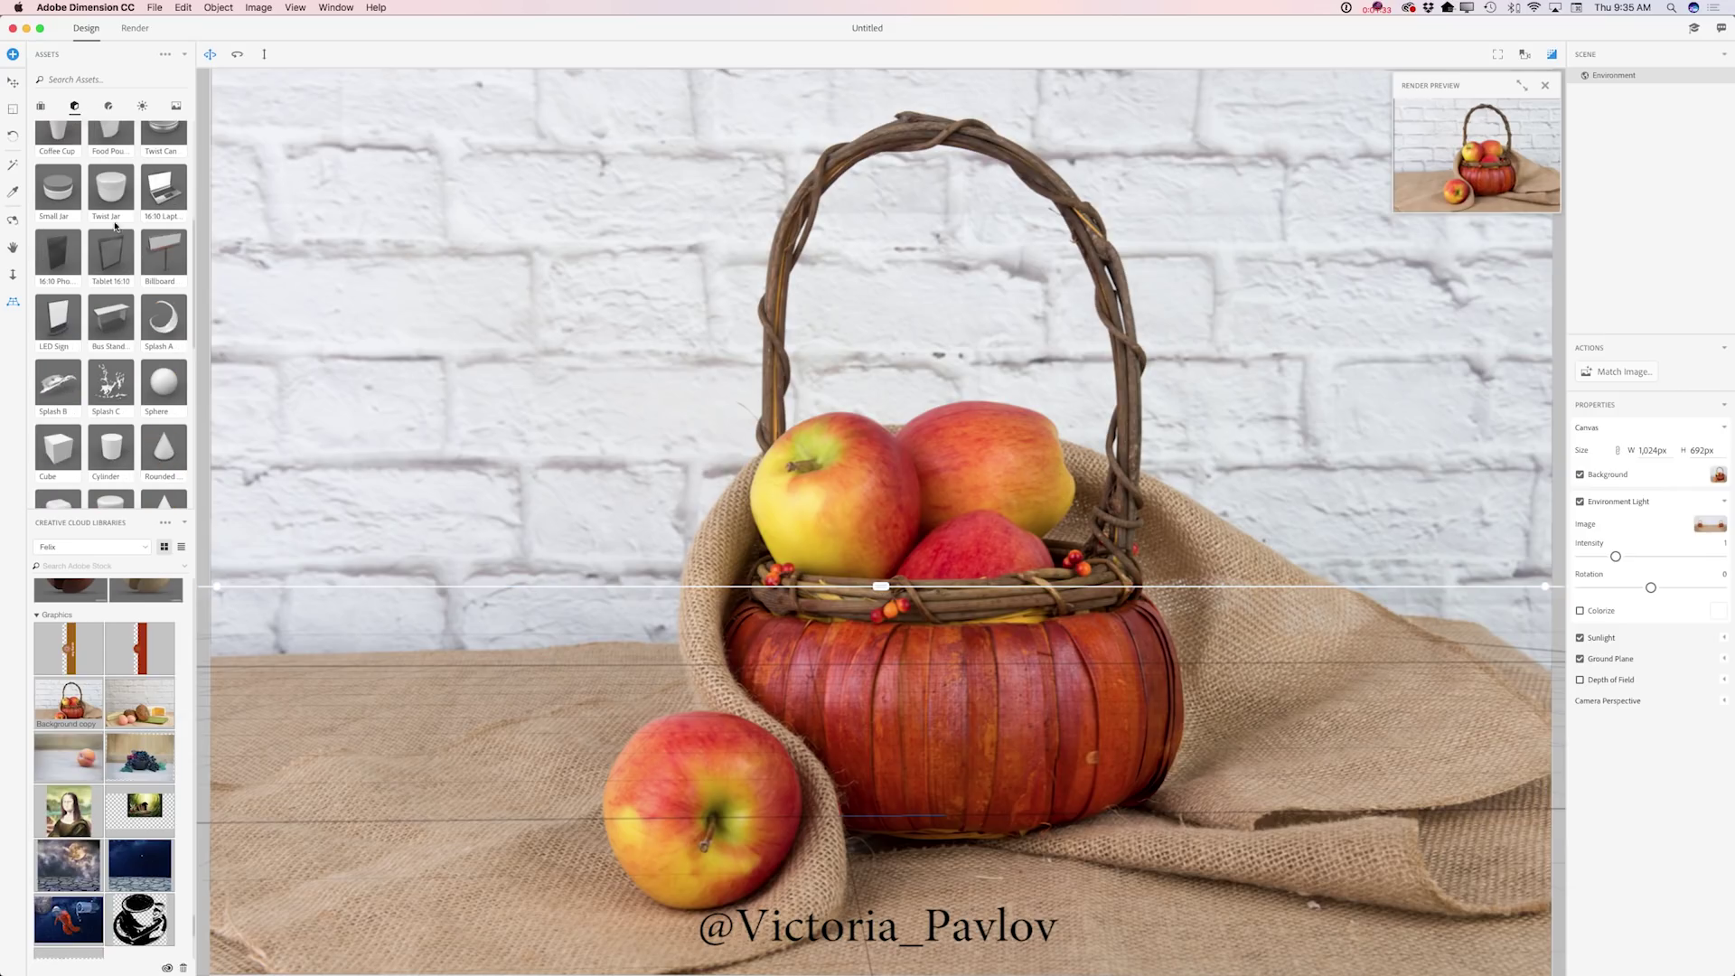
scroll(113, 247, up, 5)
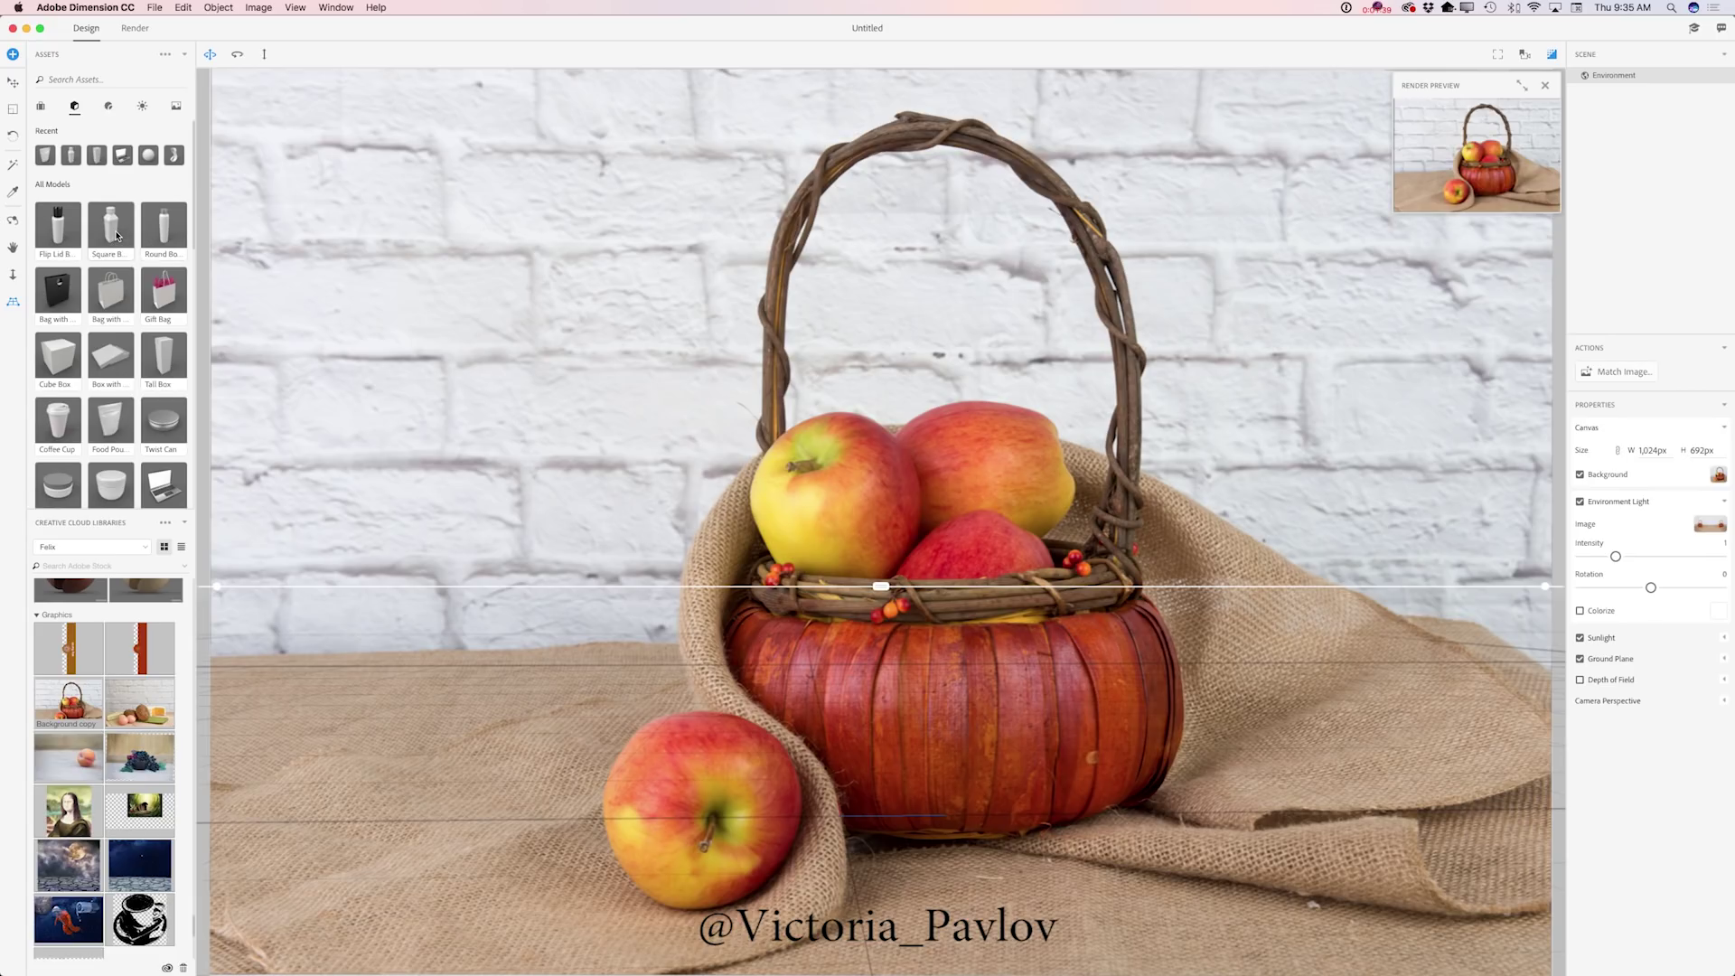
click(115, 235)
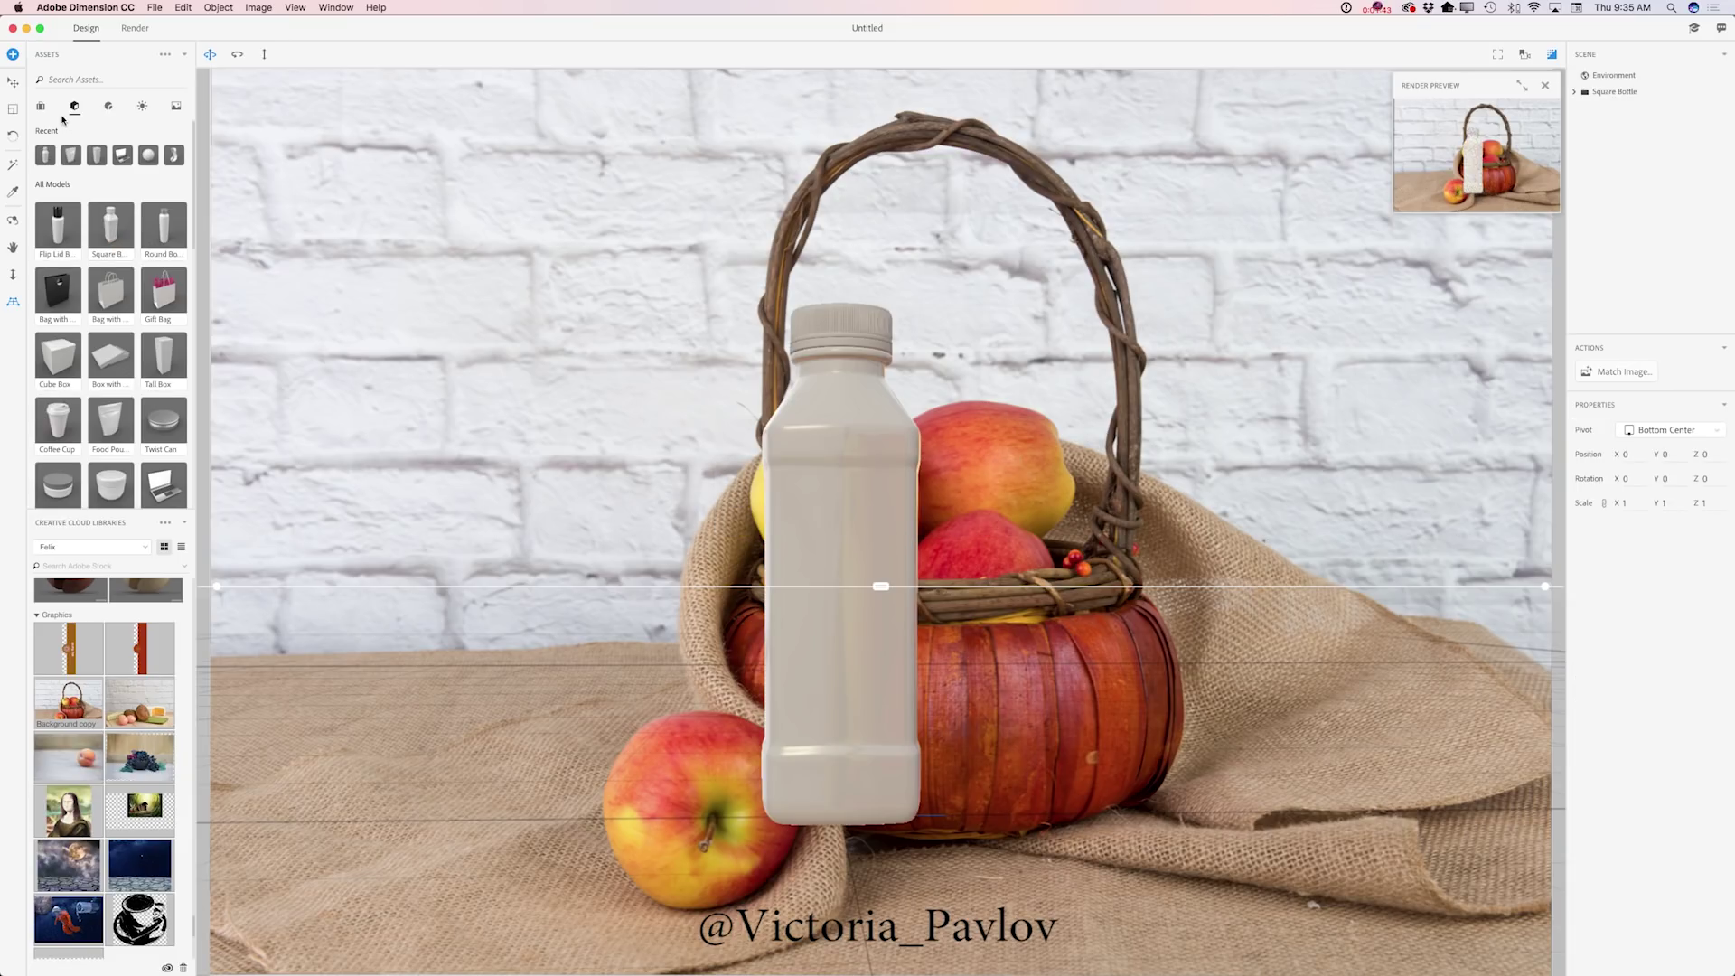
Place the bottle left of the basket at about Z -11.4 and scale it uniformly to about 1.3
click(13, 86)
click(862, 748)
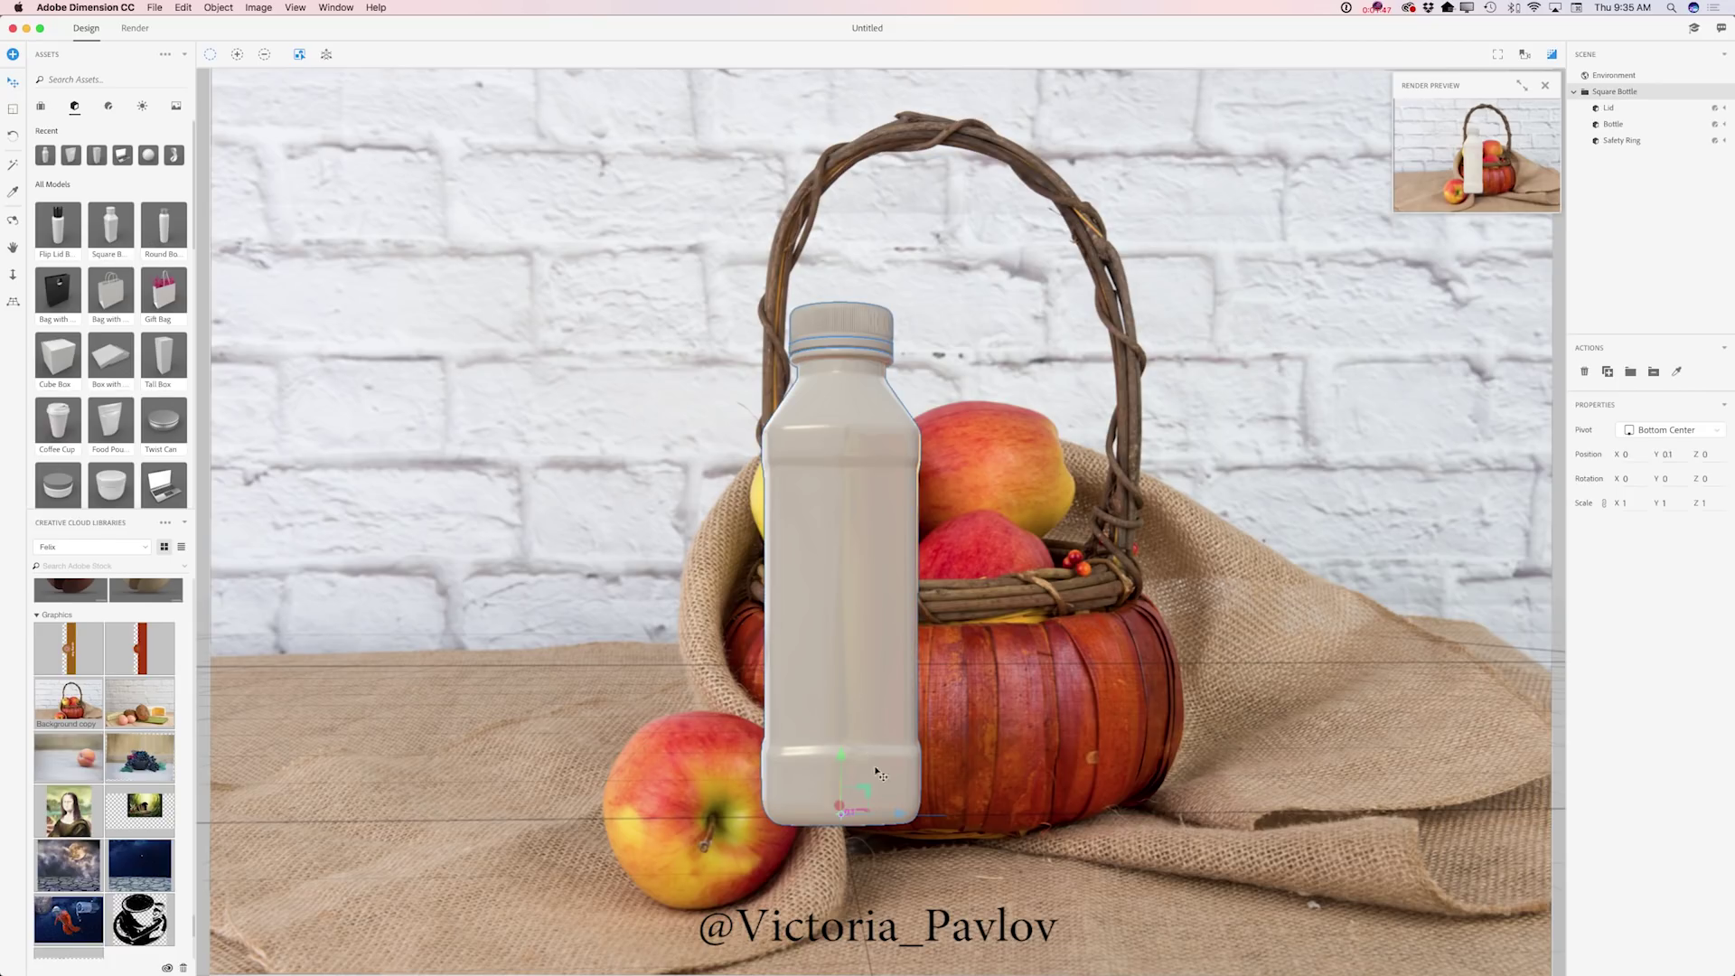
drag(897, 816, 574, 812)
click(13, 108)
drag(509, 808, 621, 577)
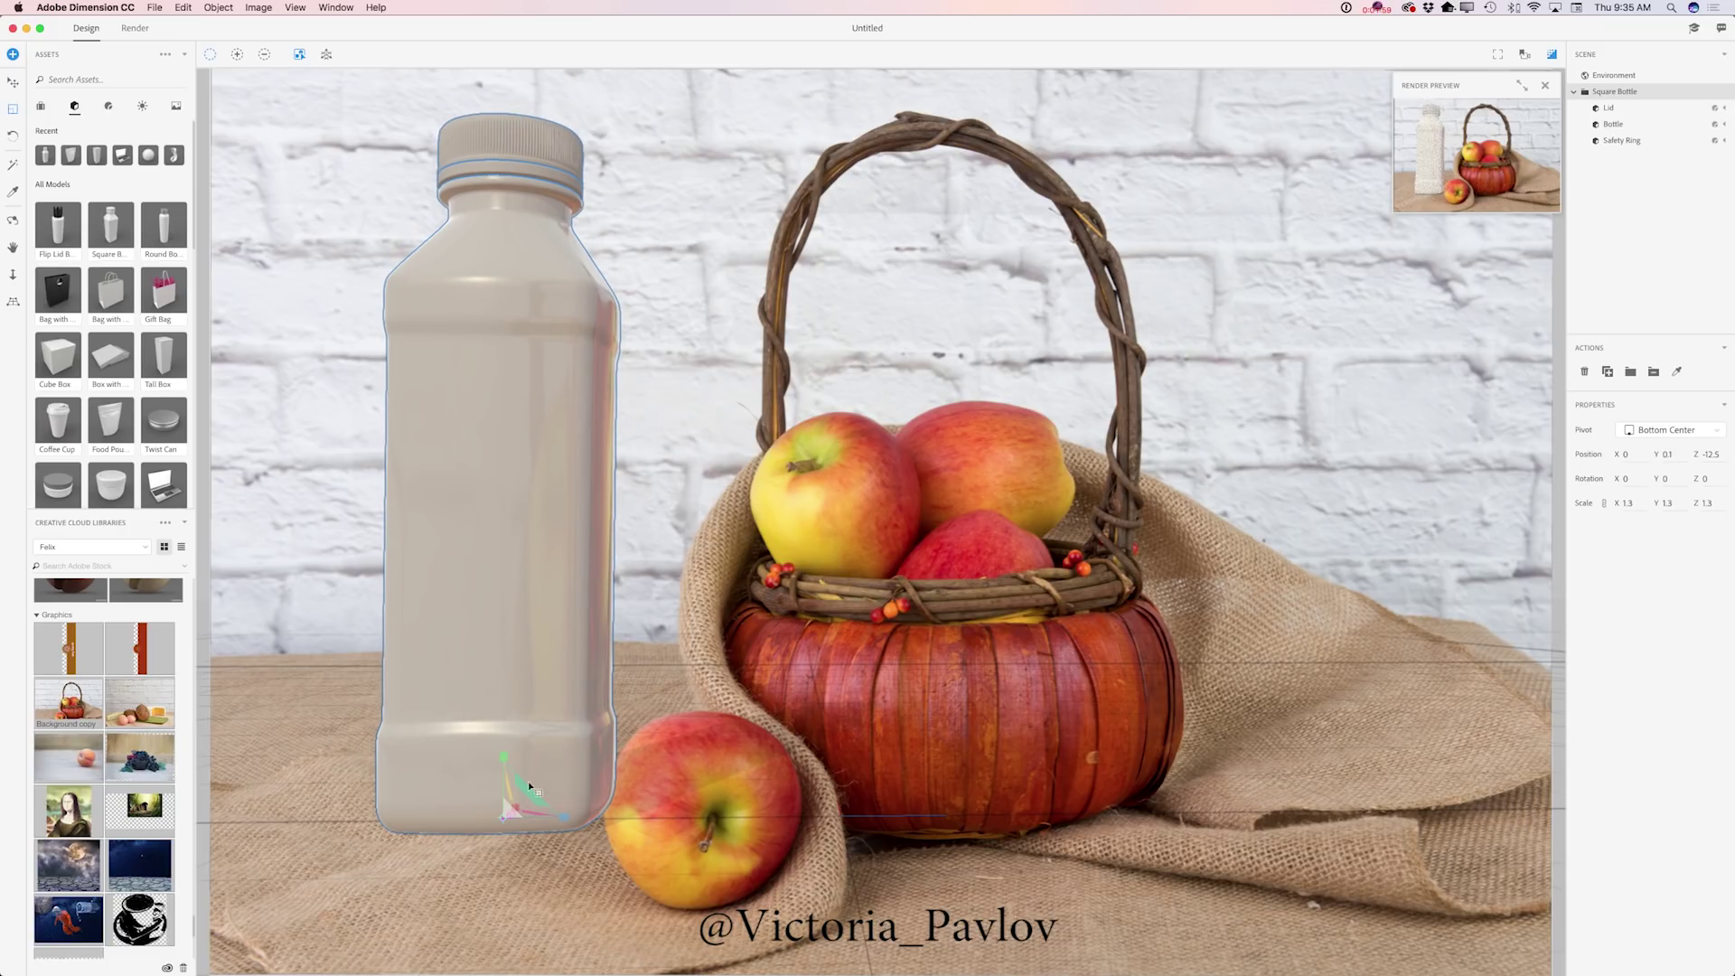
click(13, 82)
drag(560, 818, 601, 808)
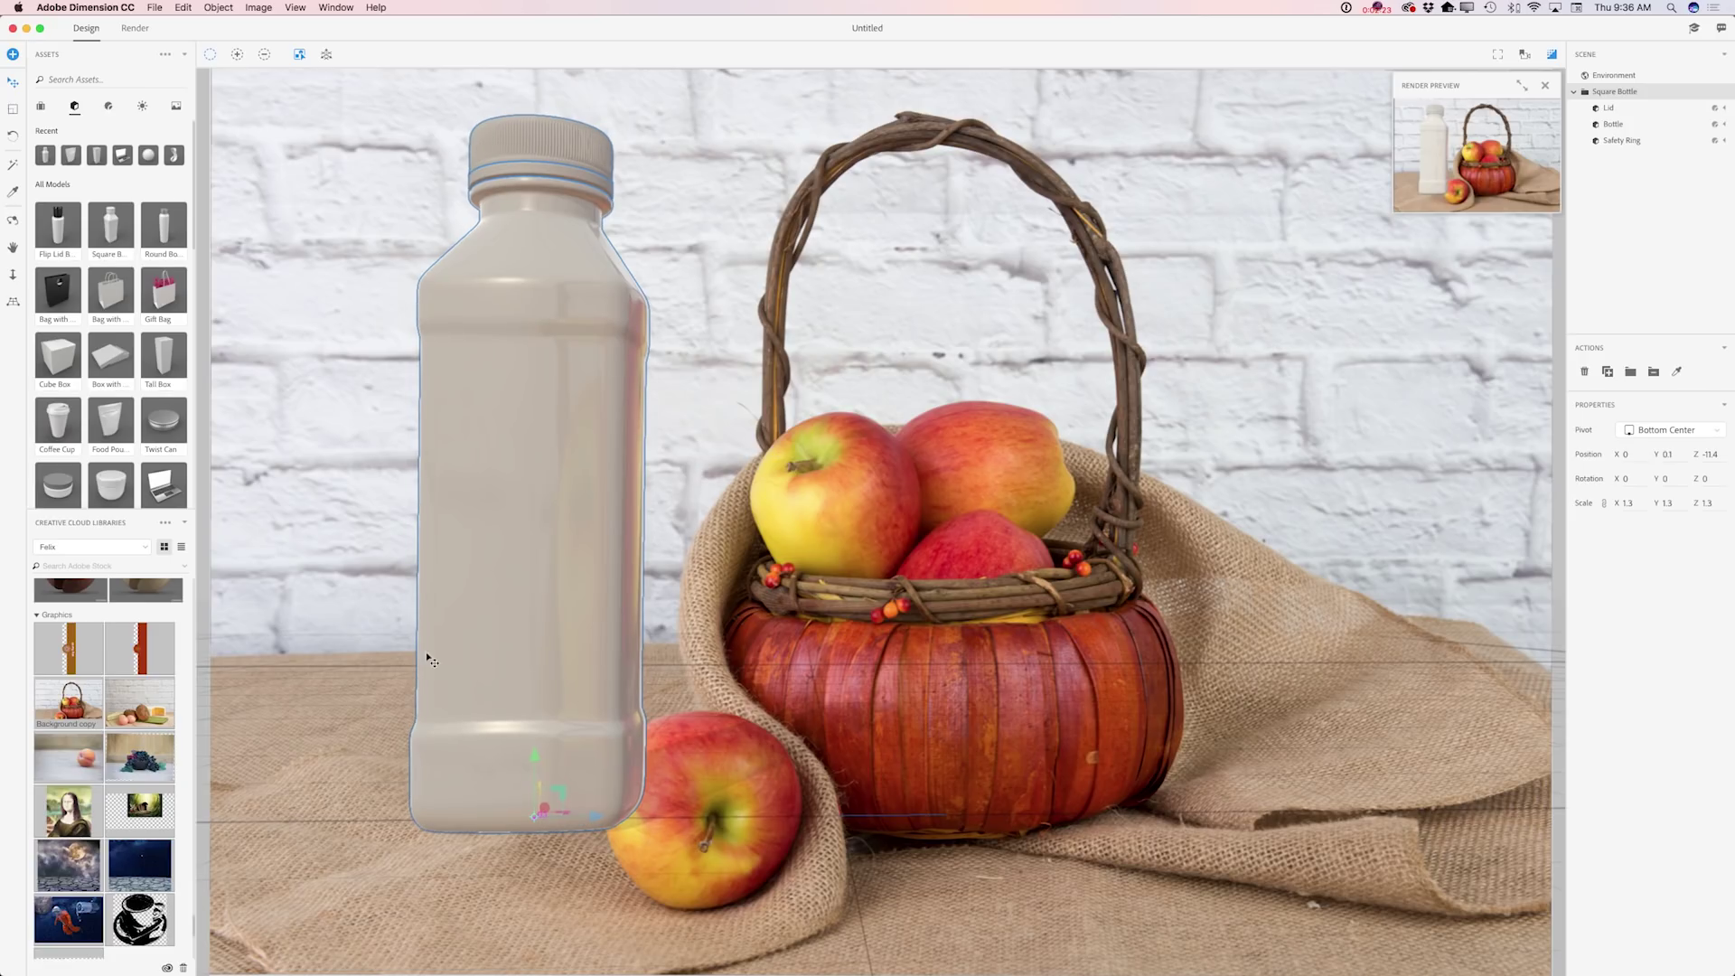
Add a Food Pouch model and rotate it about 85.9 degrees around X so it lies flat
click(111, 426)
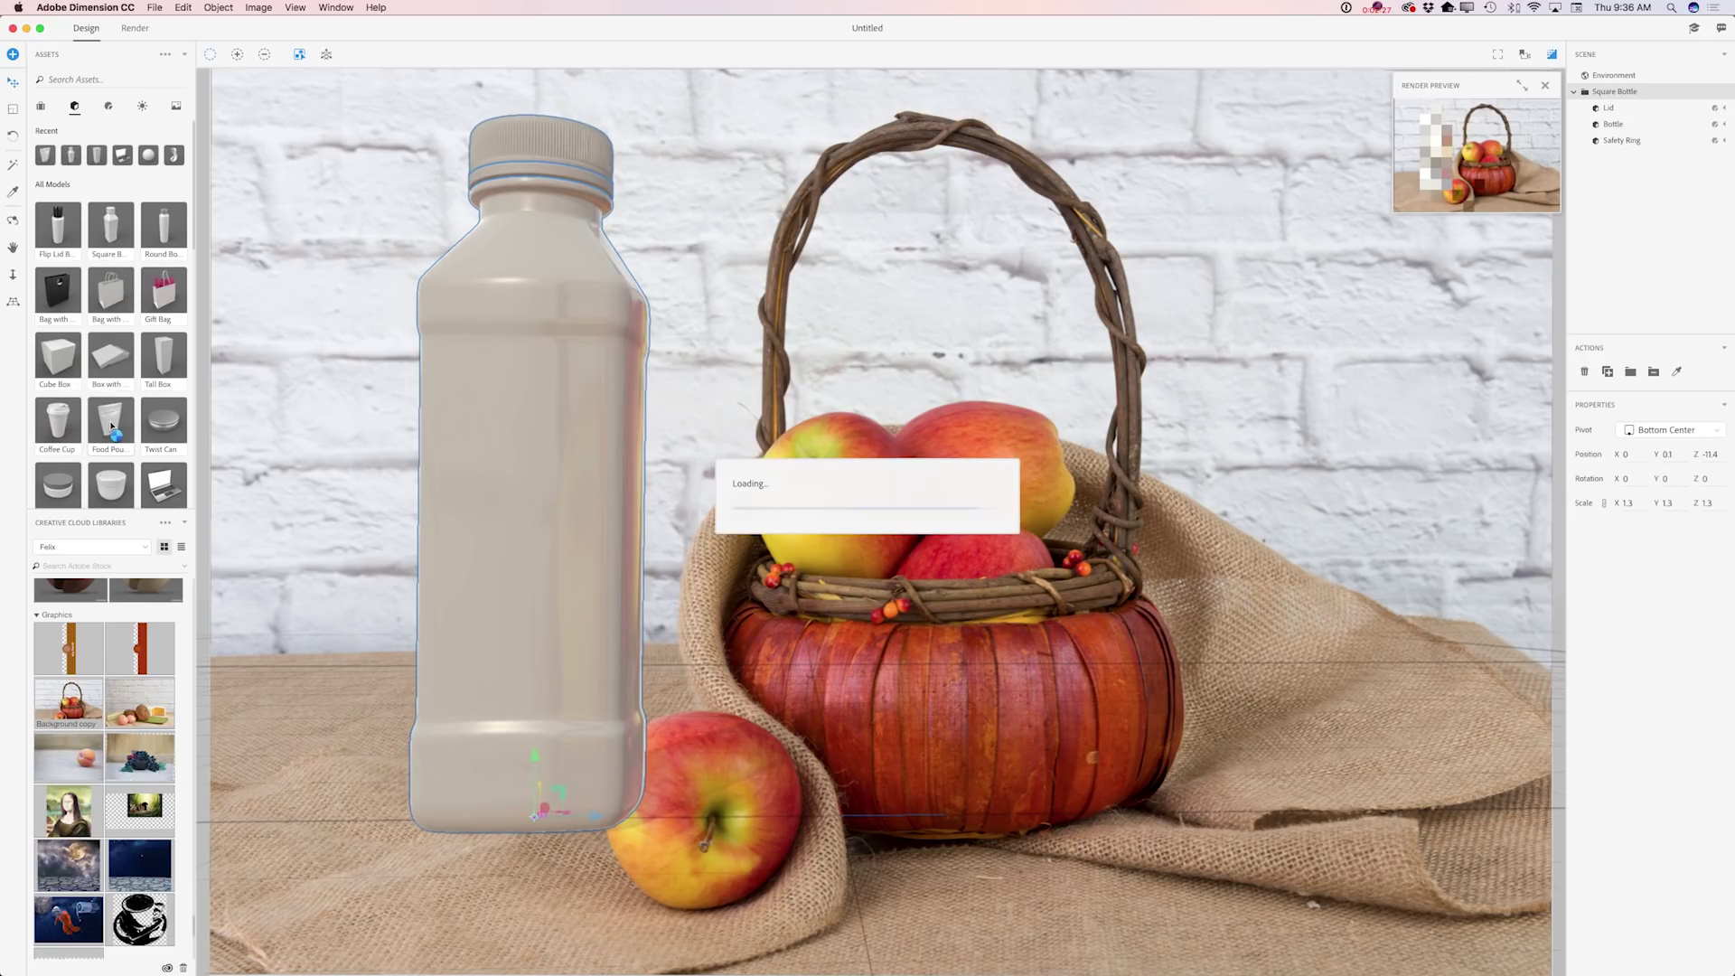
click(14, 140)
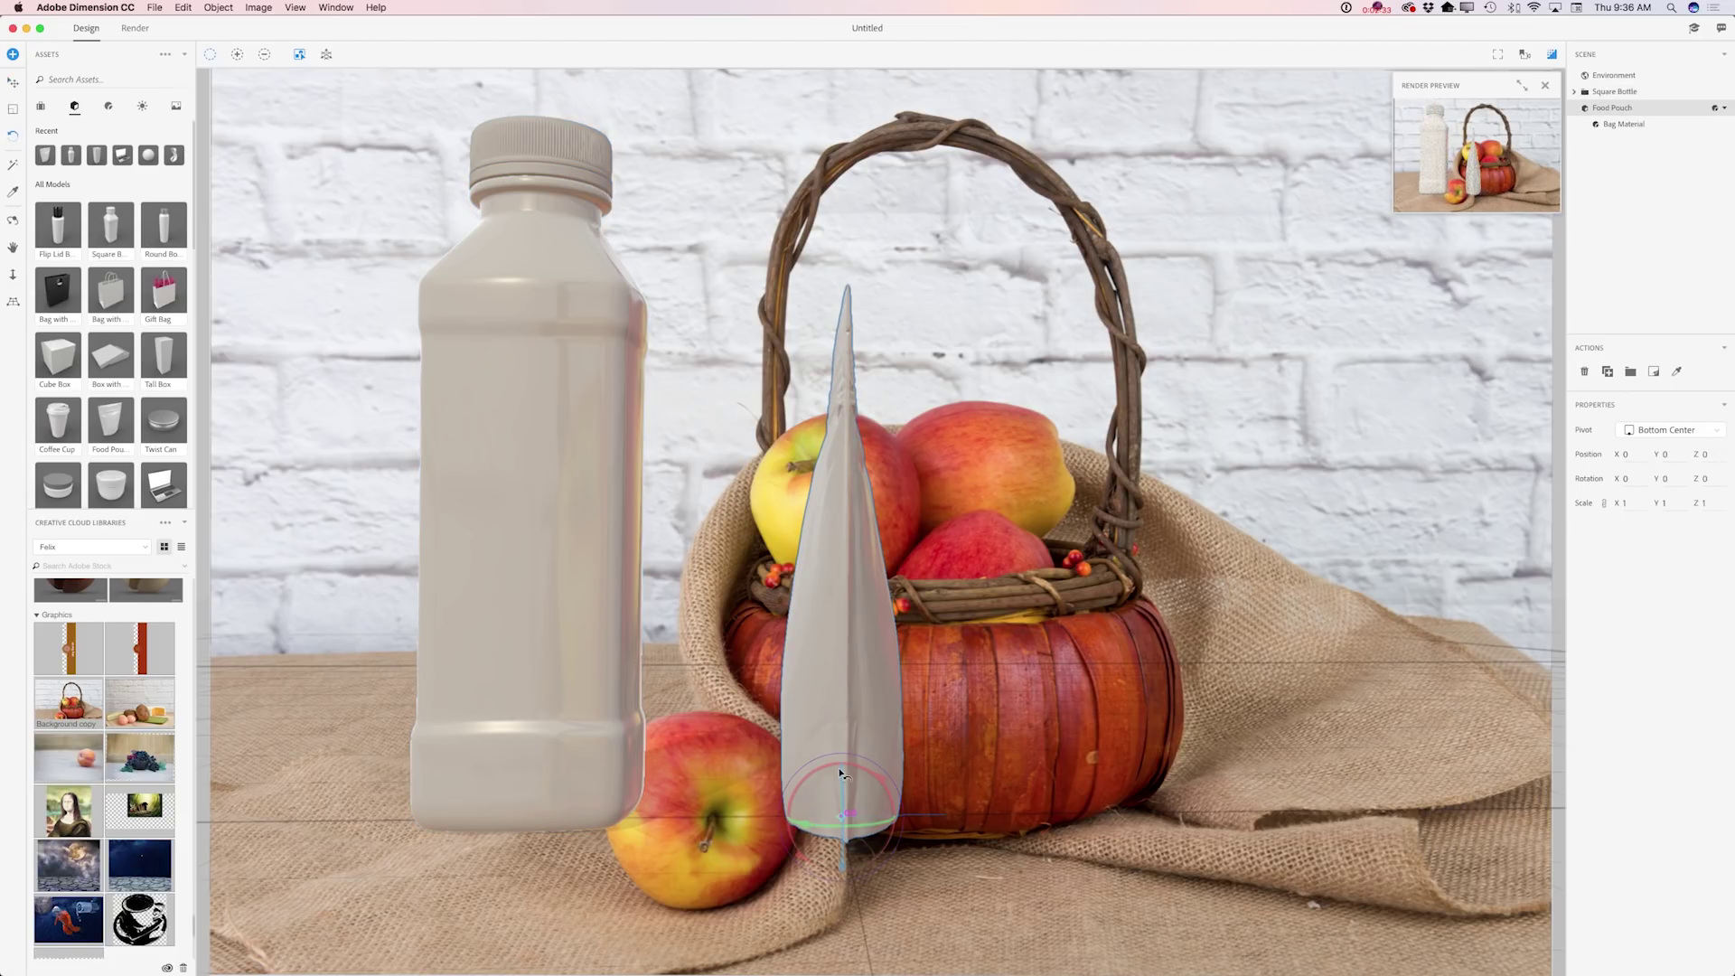
drag(846, 771, 949, 819)
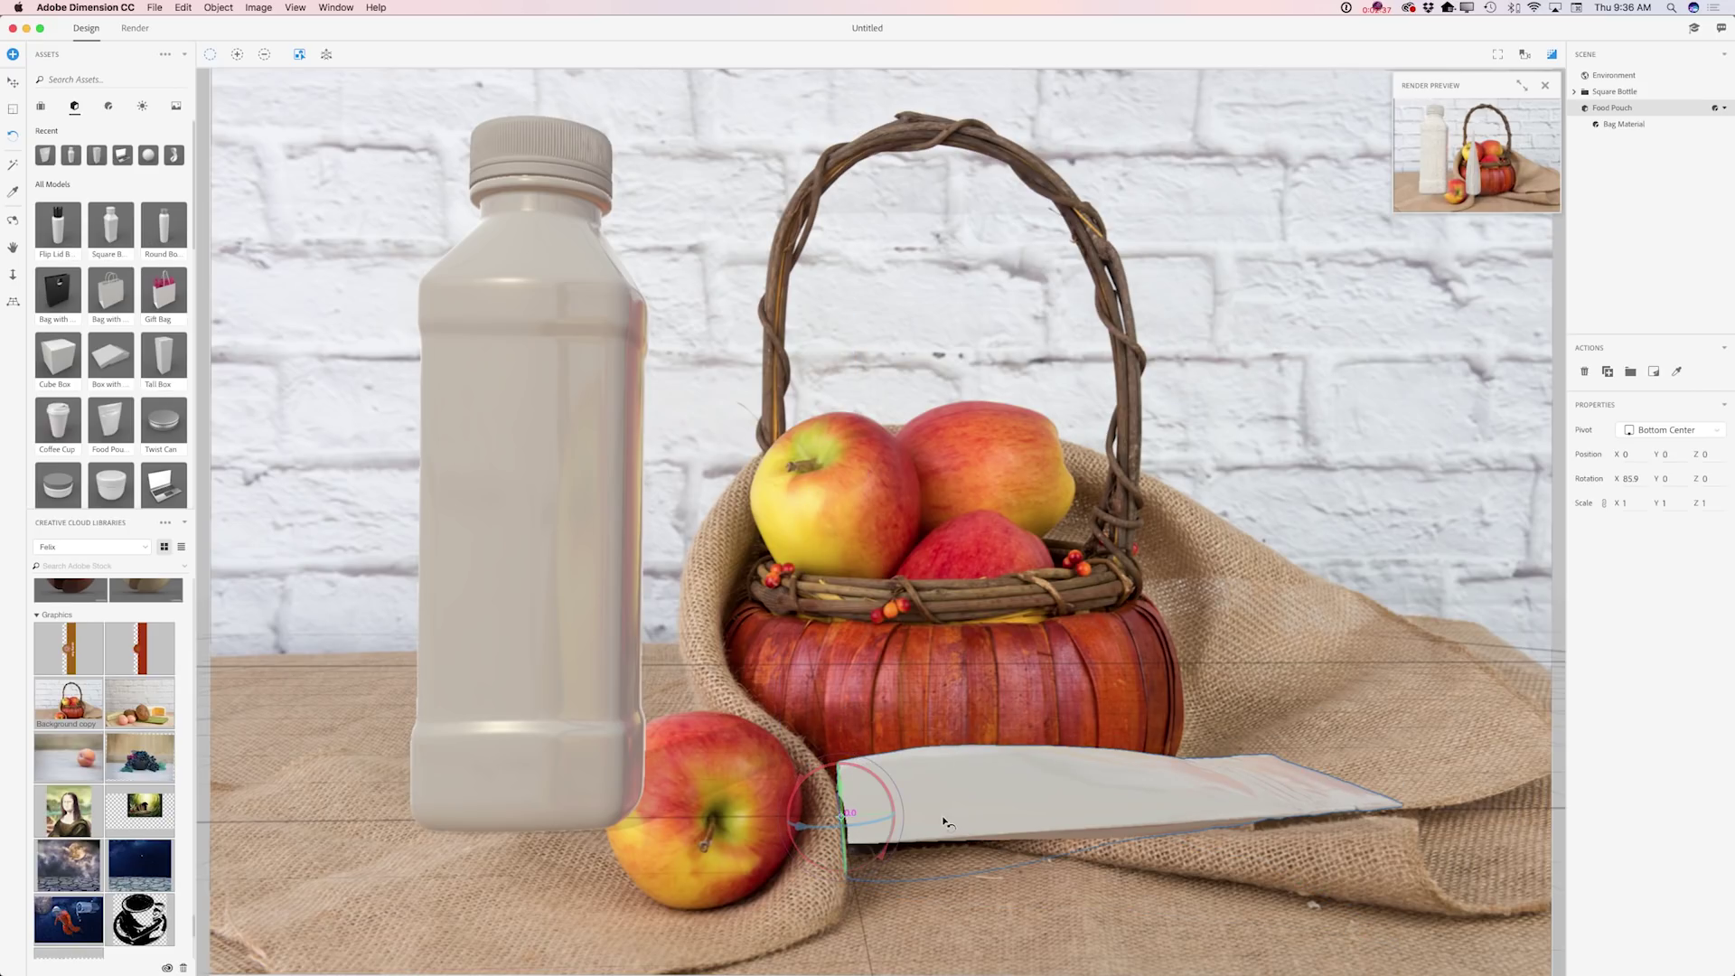
Scale the flat pouch to about 0.6 and move it toward the basket's right front, at about Y -0.4, Z 6
click(13, 108)
drag(850, 826, 528, 833)
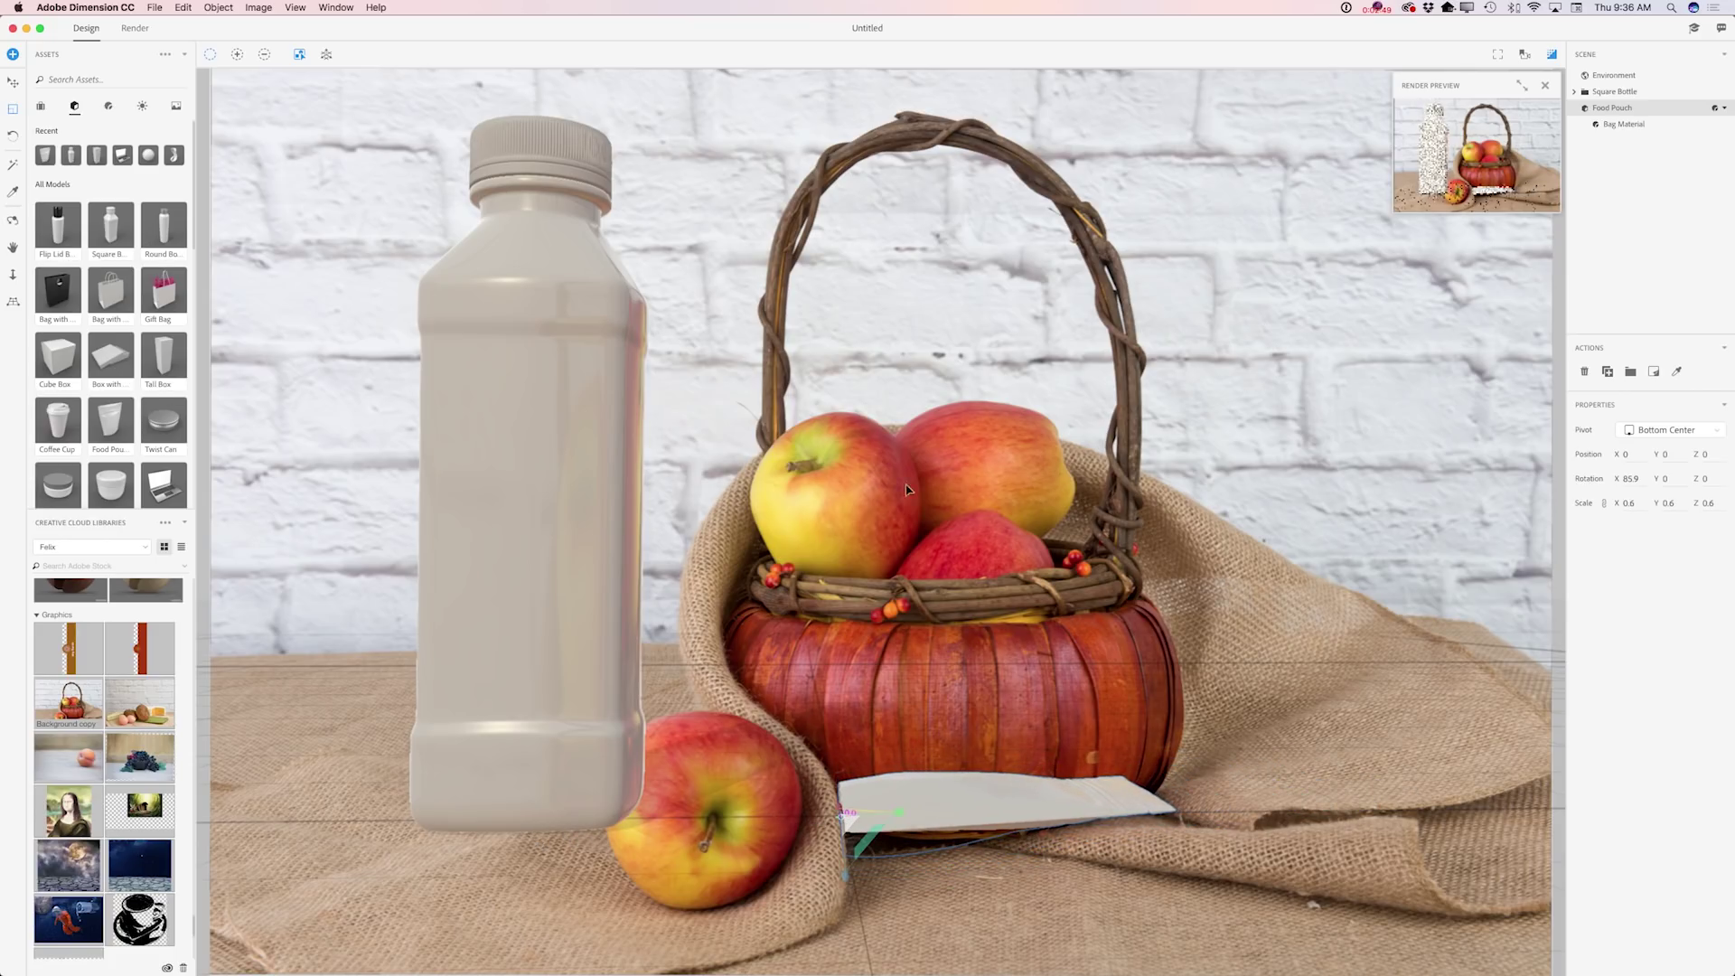
click(14, 83)
drag(896, 815, 1004, 881)
Lower the horizon slightly and reposition the flat pouch at about Y 1.4, Z 7.9
click(13, 301)
mouse_move(880, 587)
mouse_down()
mouse_move(885, 631)
mouse_move(885, 615)
mouse_up()
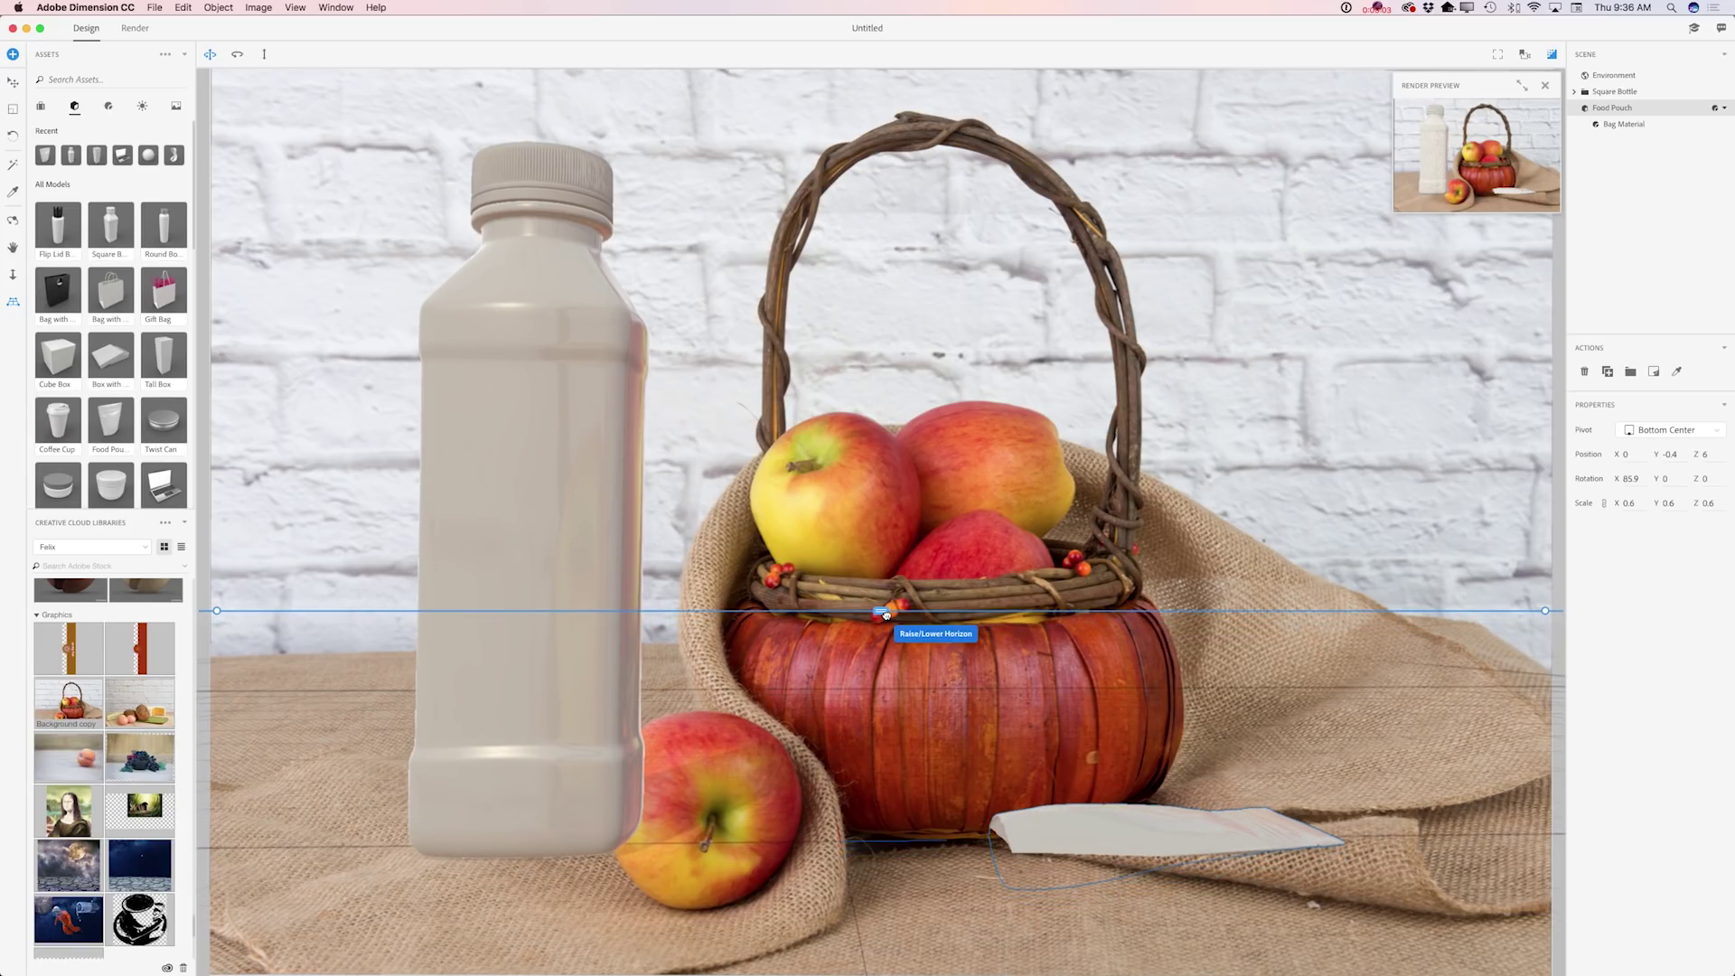
click(13, 82)
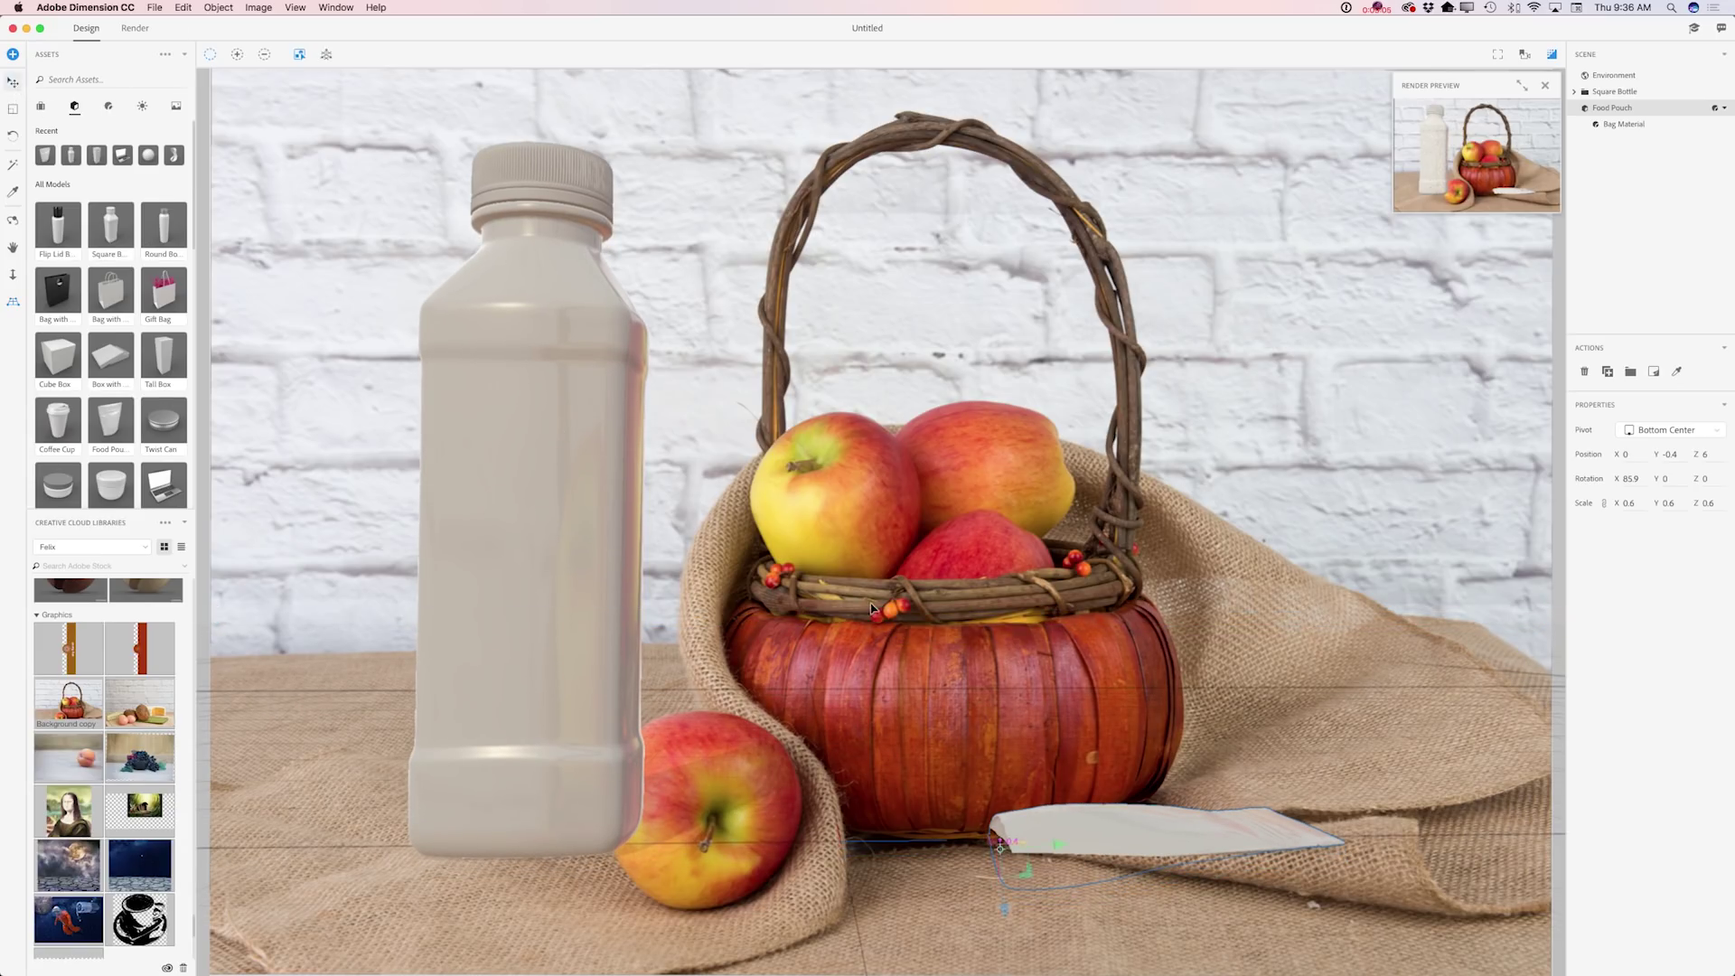
drag(1074, 837, 1115, 828)
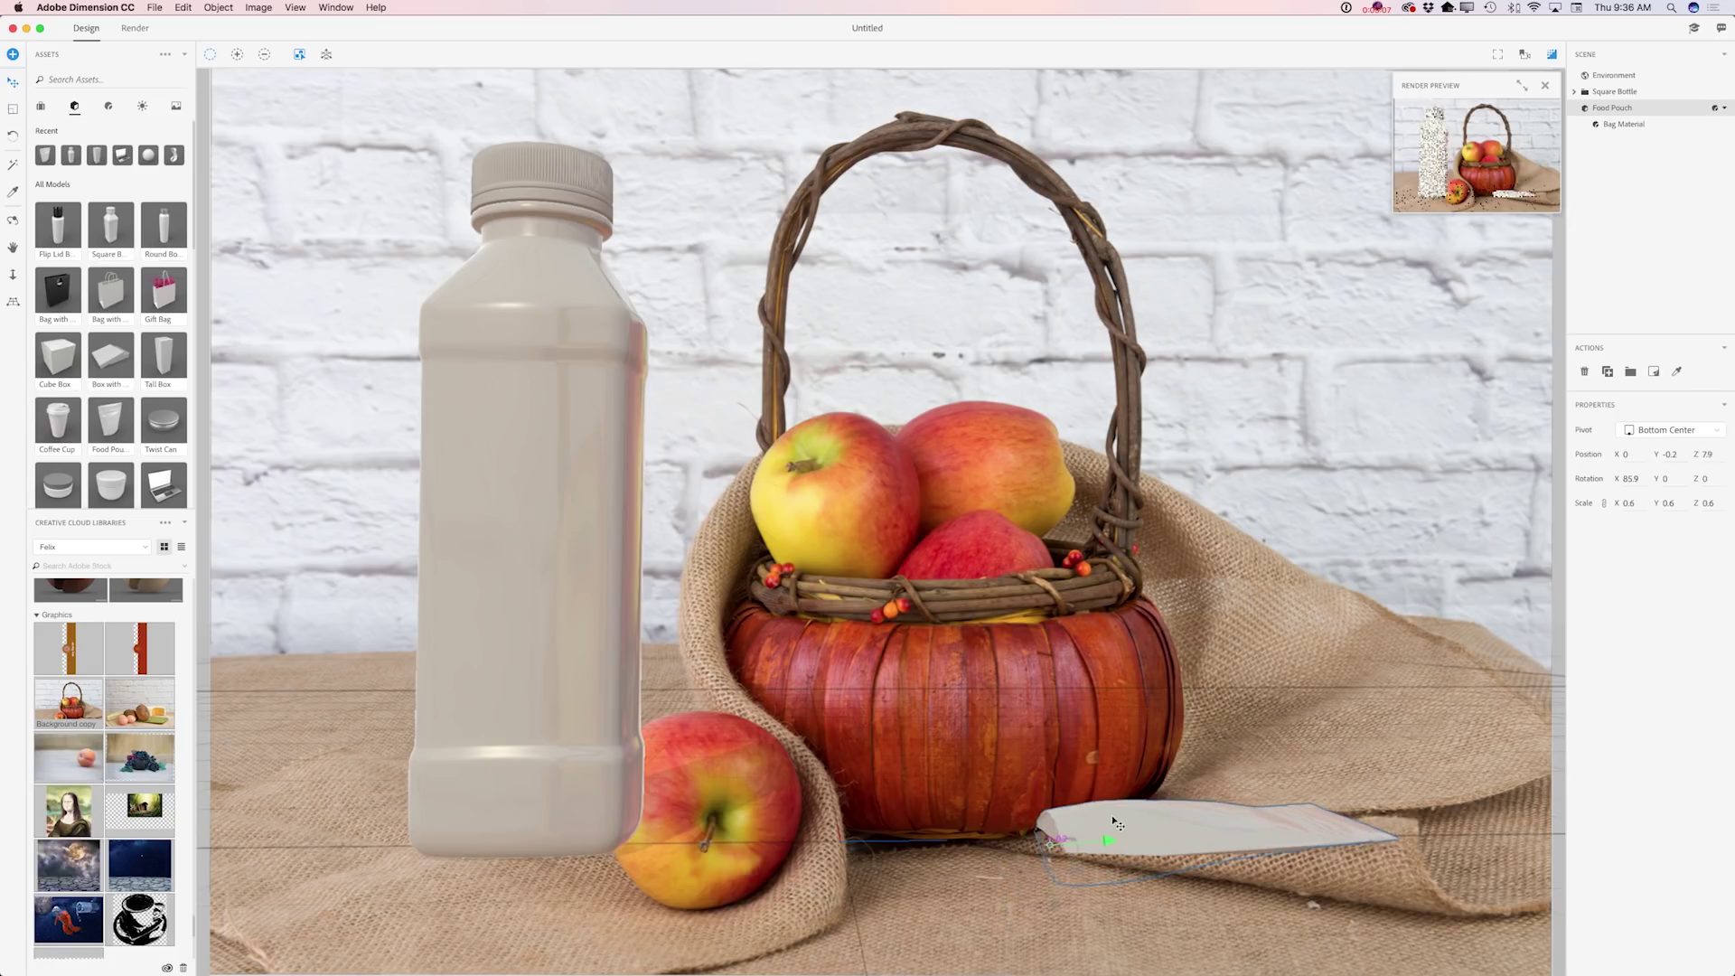
drag(1075, 894, 1064, 865)
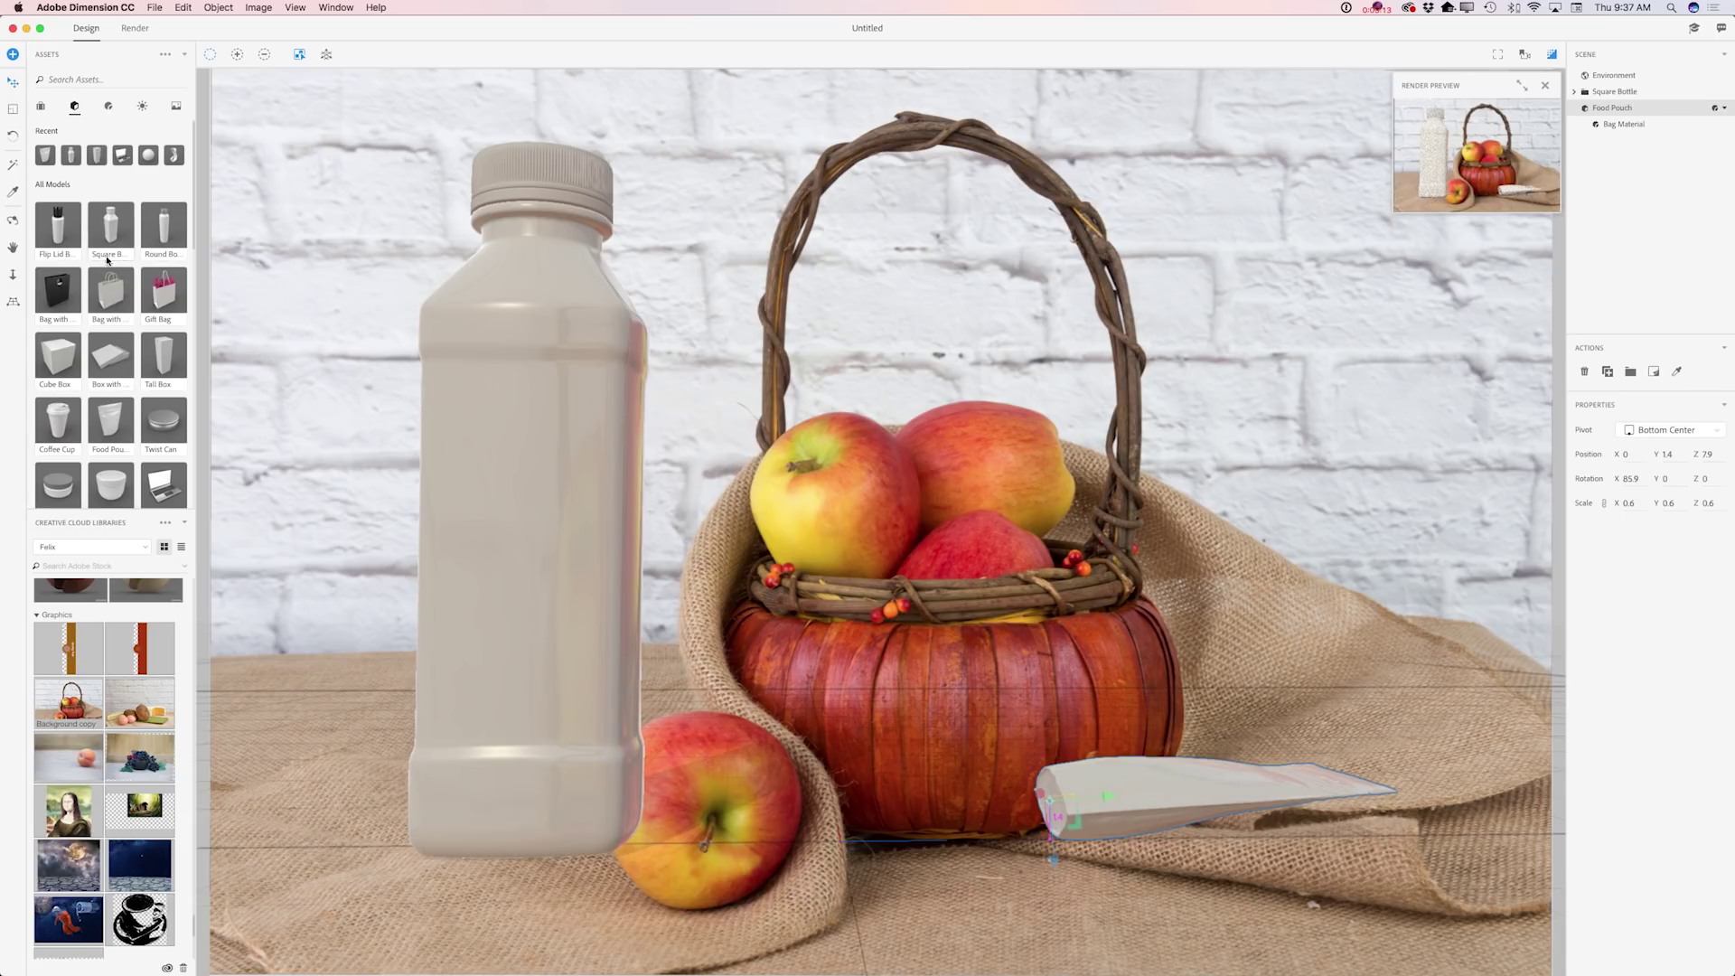
Turn the flat pouch to about 16.5 degrees around Y and shift it to about X -0.1, Y 1.7, Z 8.3
click(13, 134)
drag(1054, 778, 1054, 792)
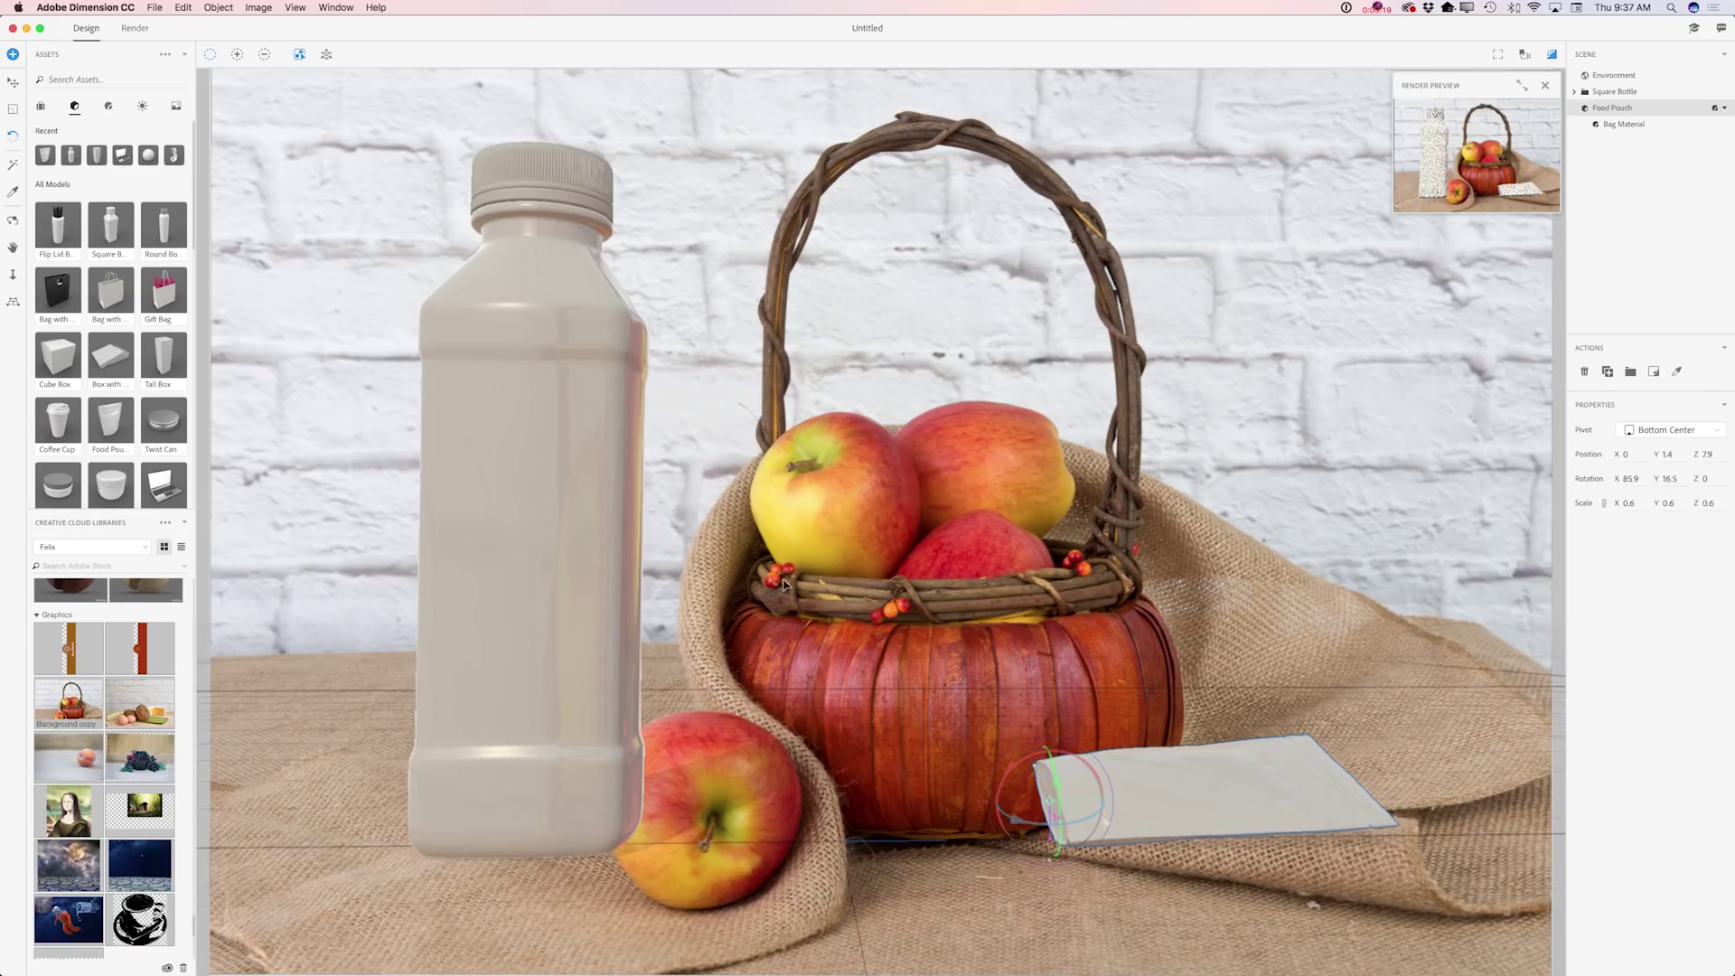
key(v)
mouse_move(1111, 803)
mouse_down()
mouse_move(1071, 831)
mouse_move(1087, 838)
mouse_move(1032, 861)
mouse_move(1126, 807)
mouse_up()
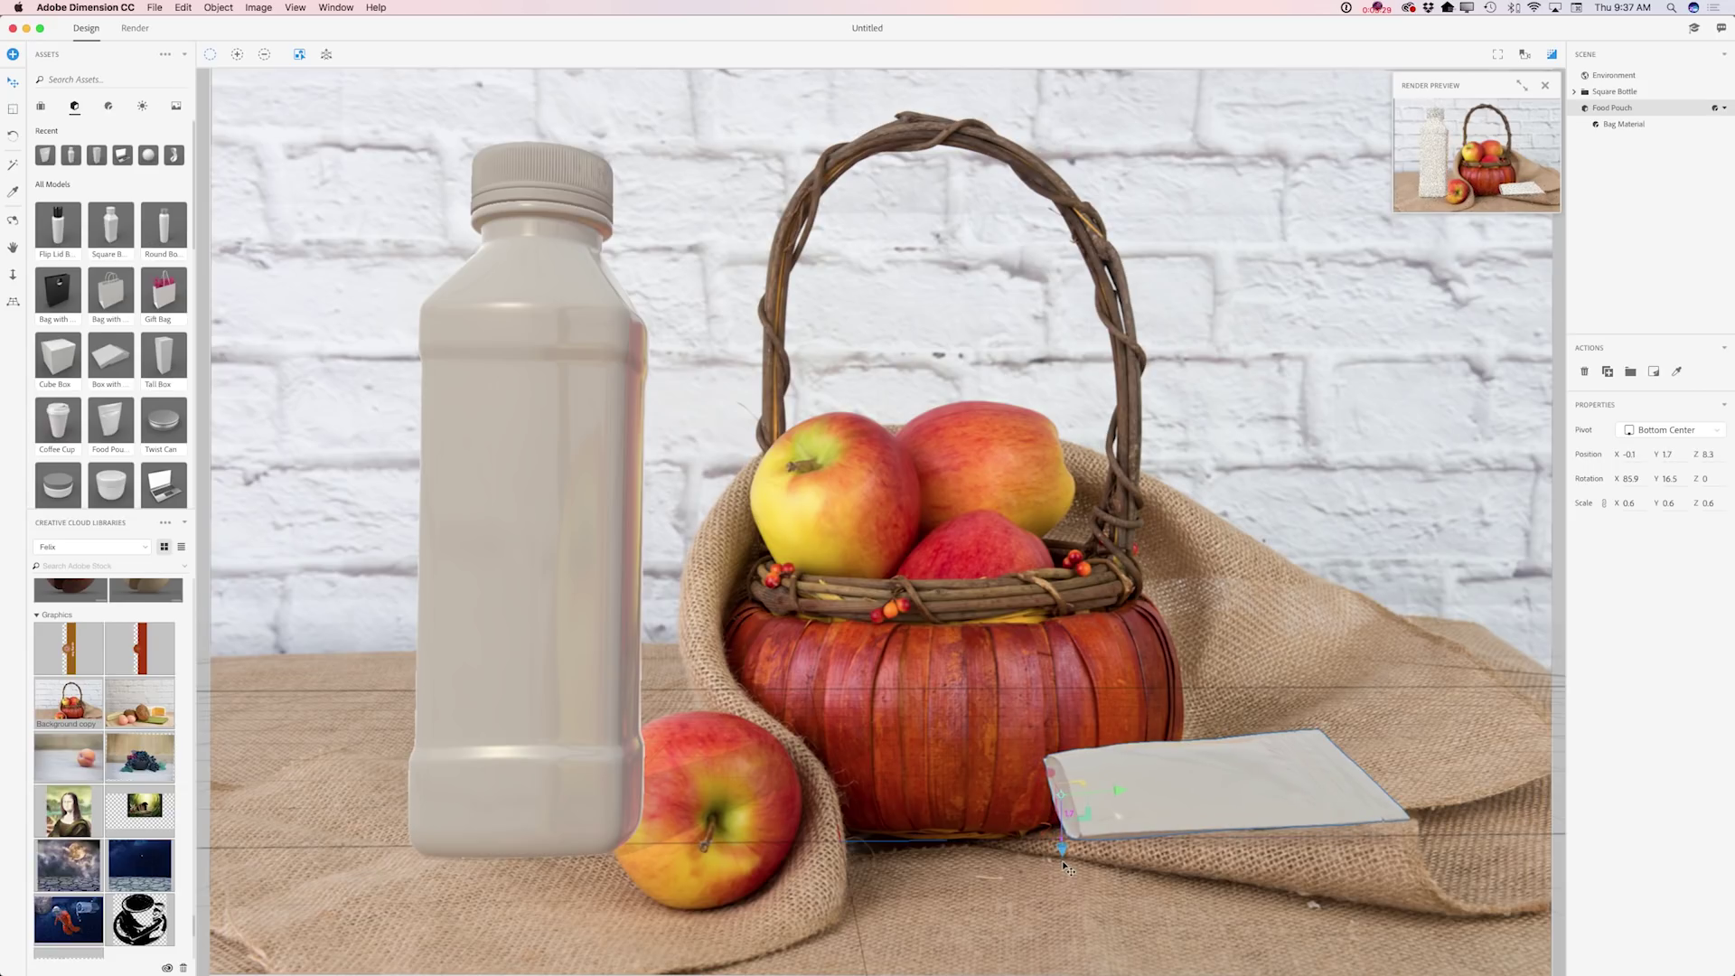
Add a second Food Pouch and rotate it about 82.1 degrees around Y so its front faces the camera
click(112, 433)
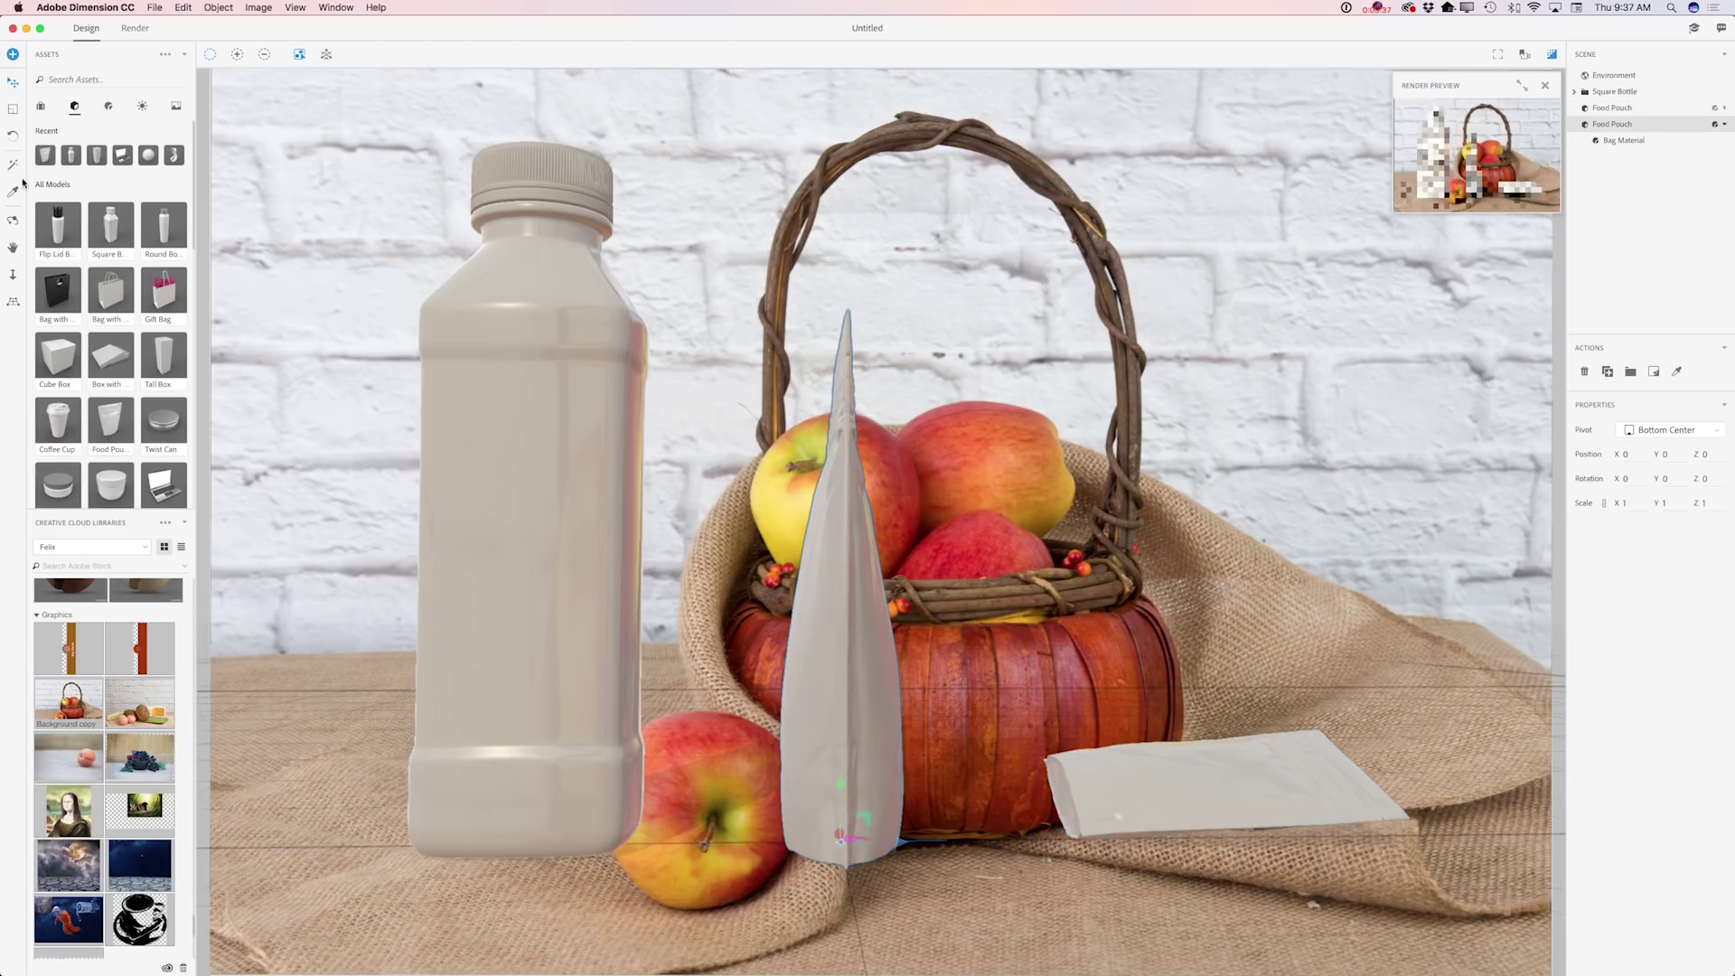
click(11, 140)
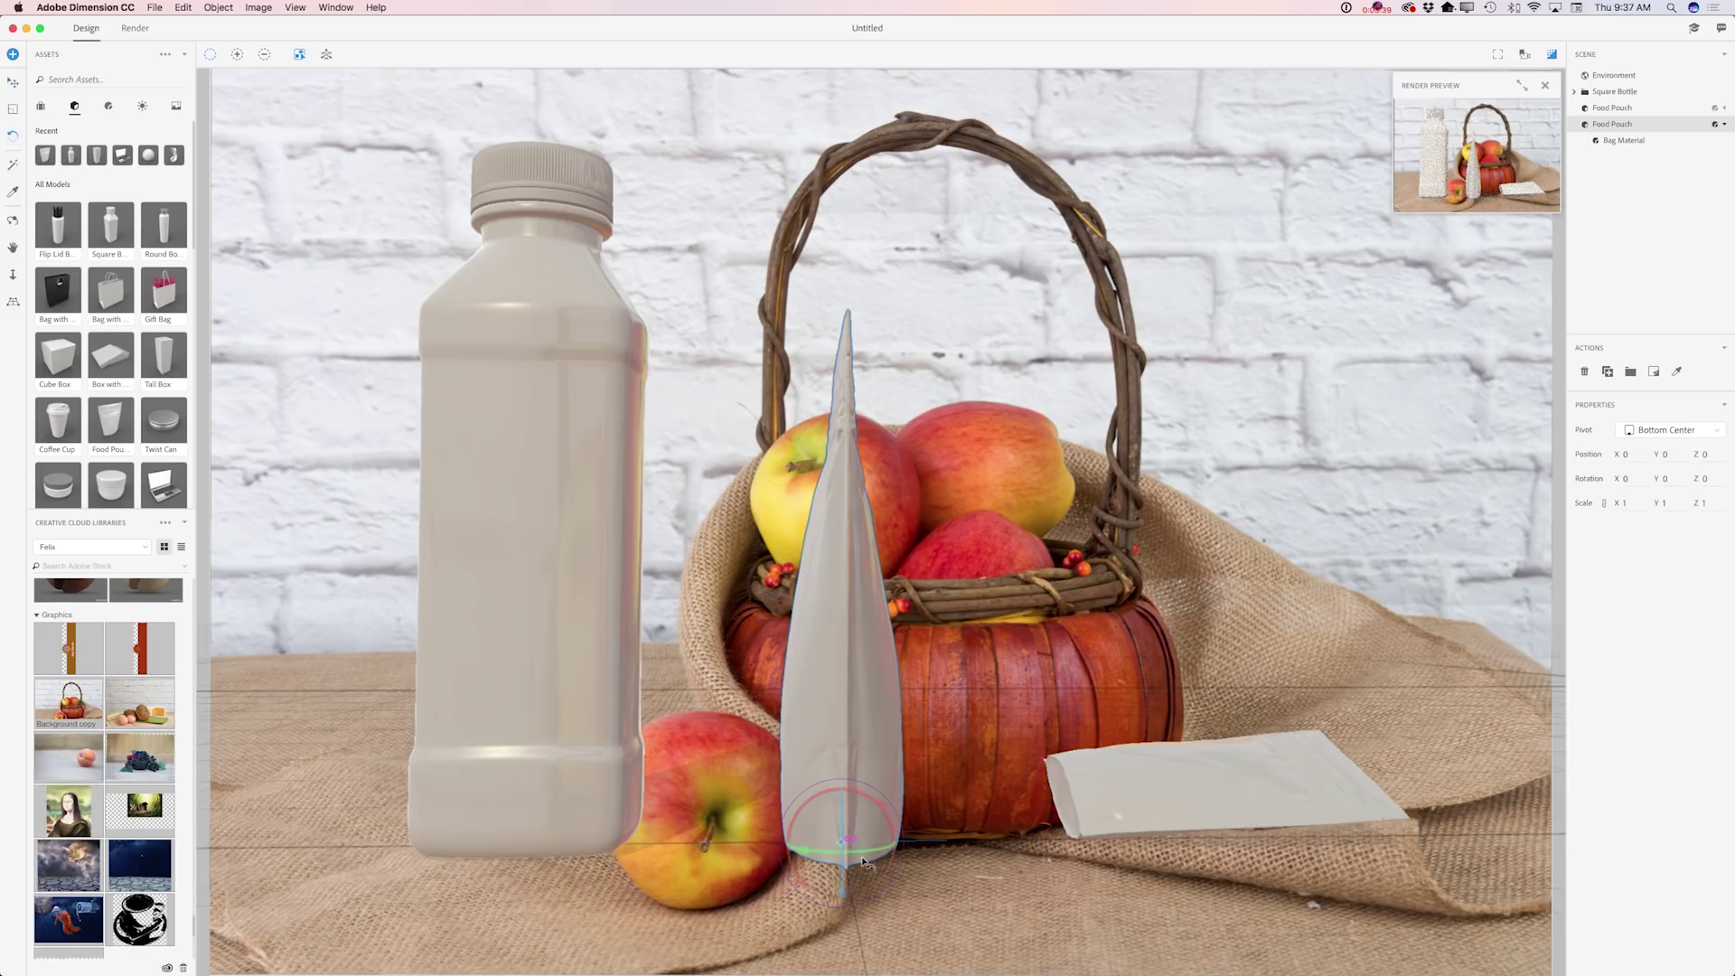
drag(817, 845, 894, 857)
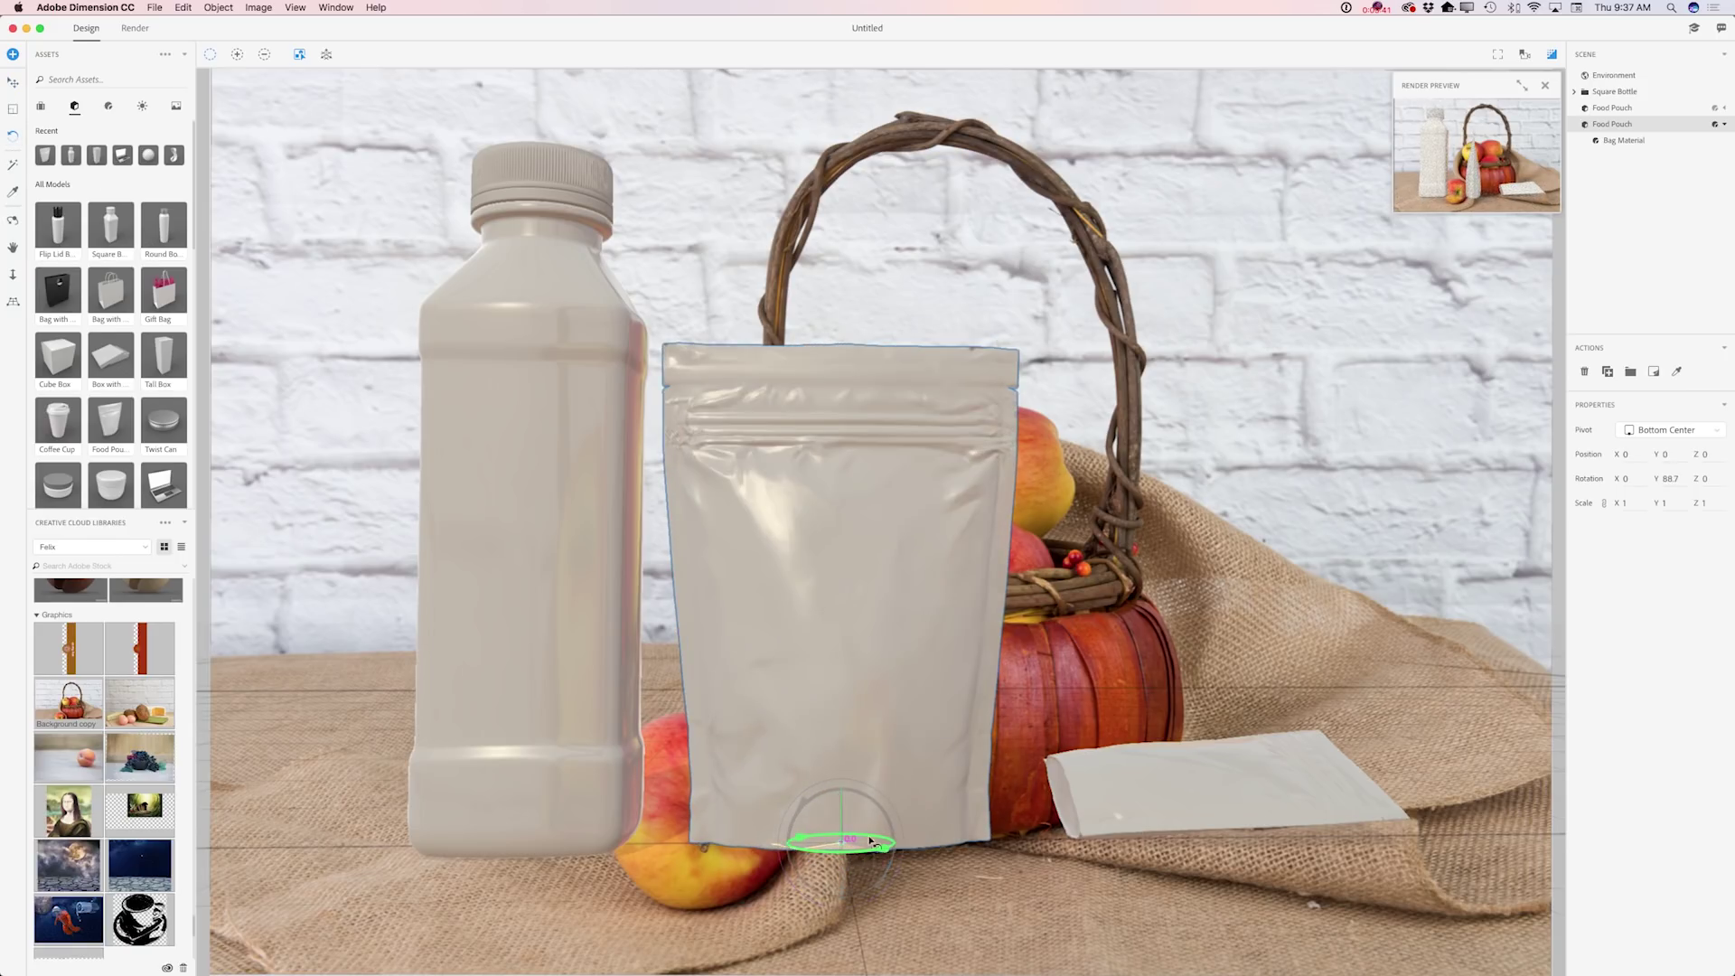
Scale the upright pouch to about 0.7 and place it behind the flat pouch at about X 5.1, Y 1.5, Z 18.7
click(13, 111)
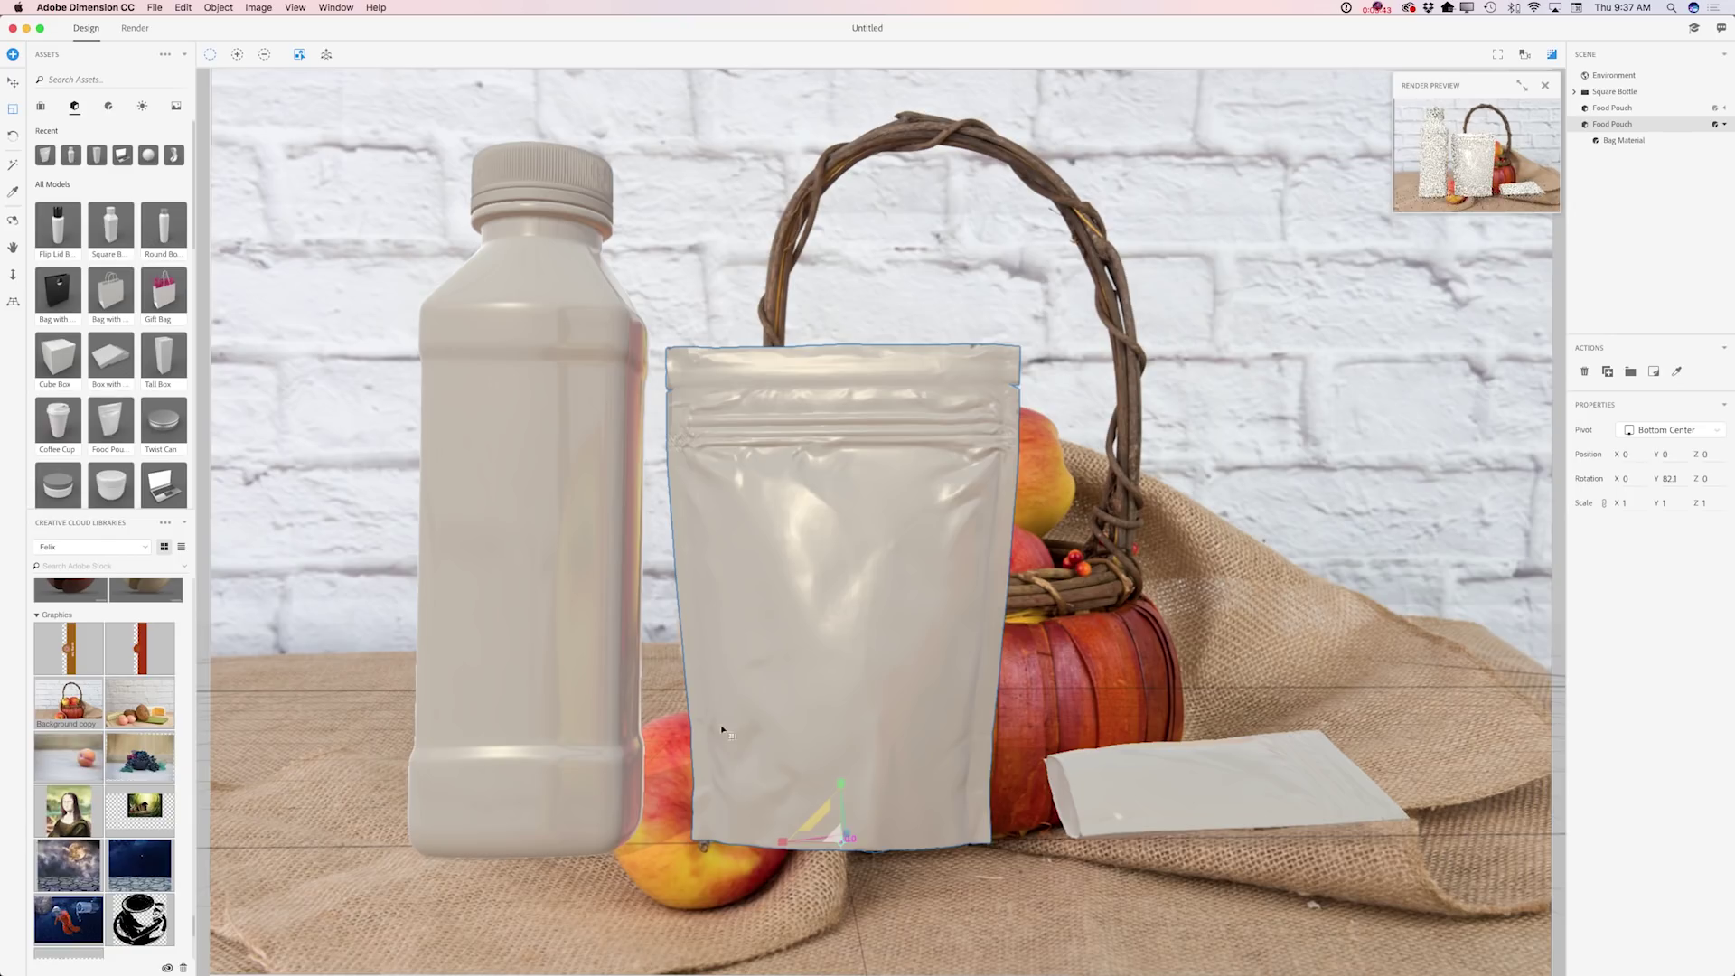
drag(836, 839, 1005, 918)
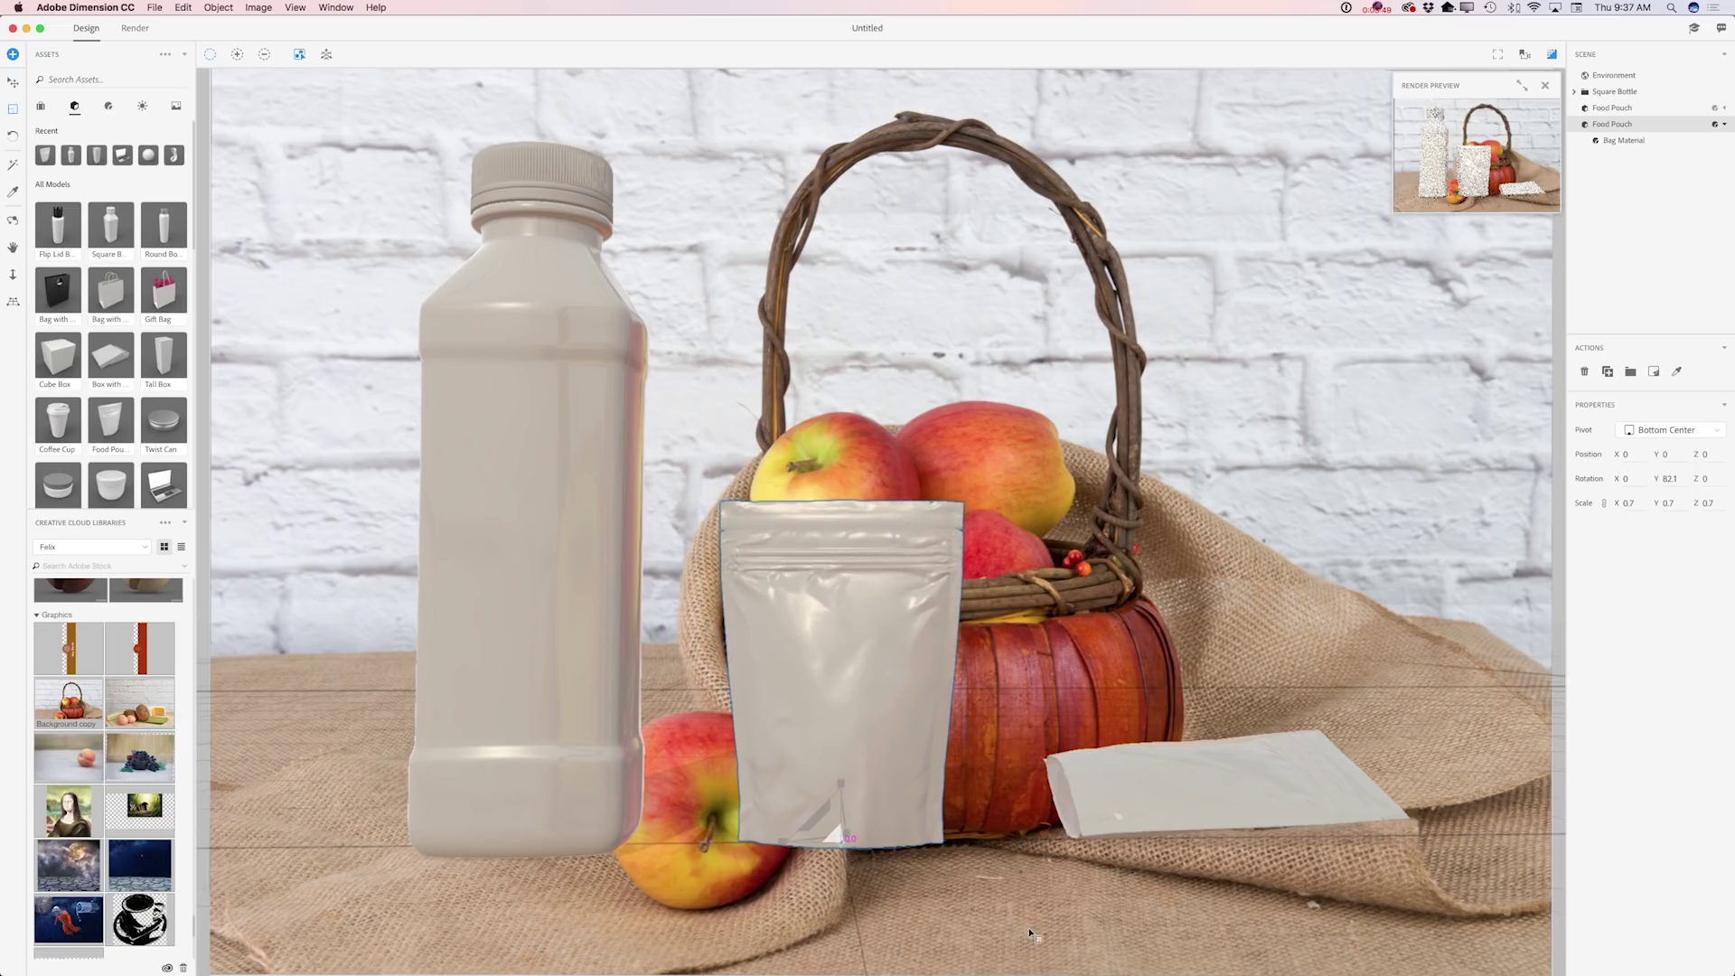
key(v)
drag(846, 789, 1223, 781)
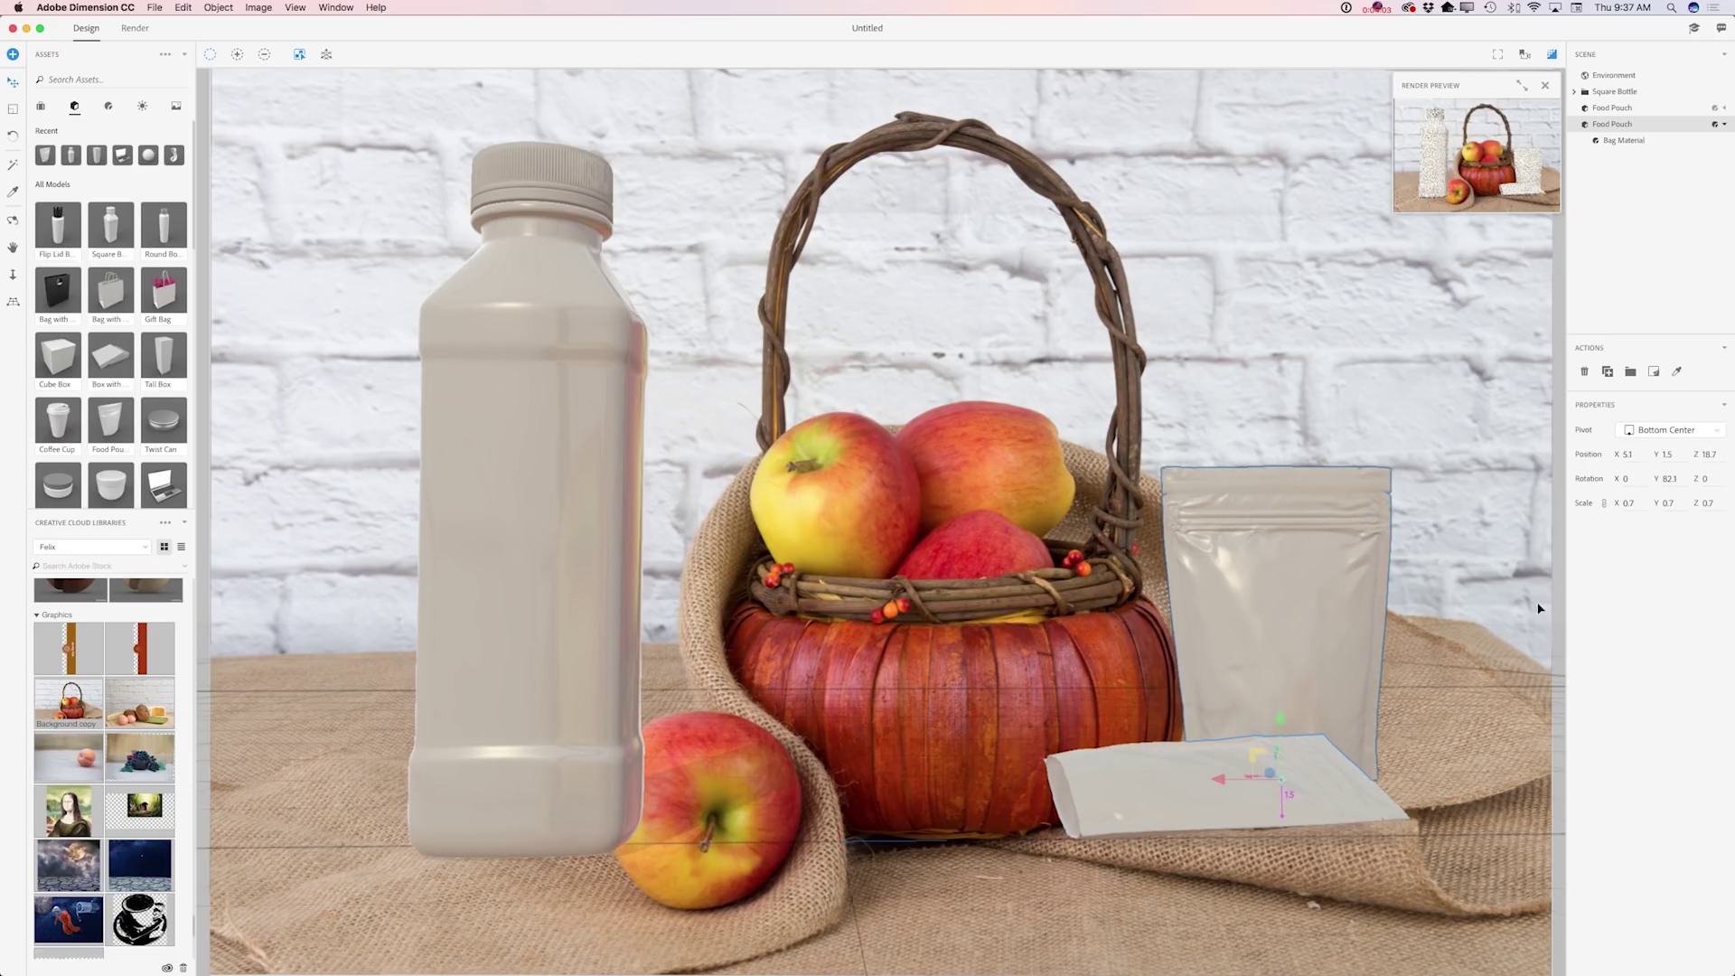
Apply the Red Plastic material to the bottle and both food pouches together
shift+click(1614, 92)
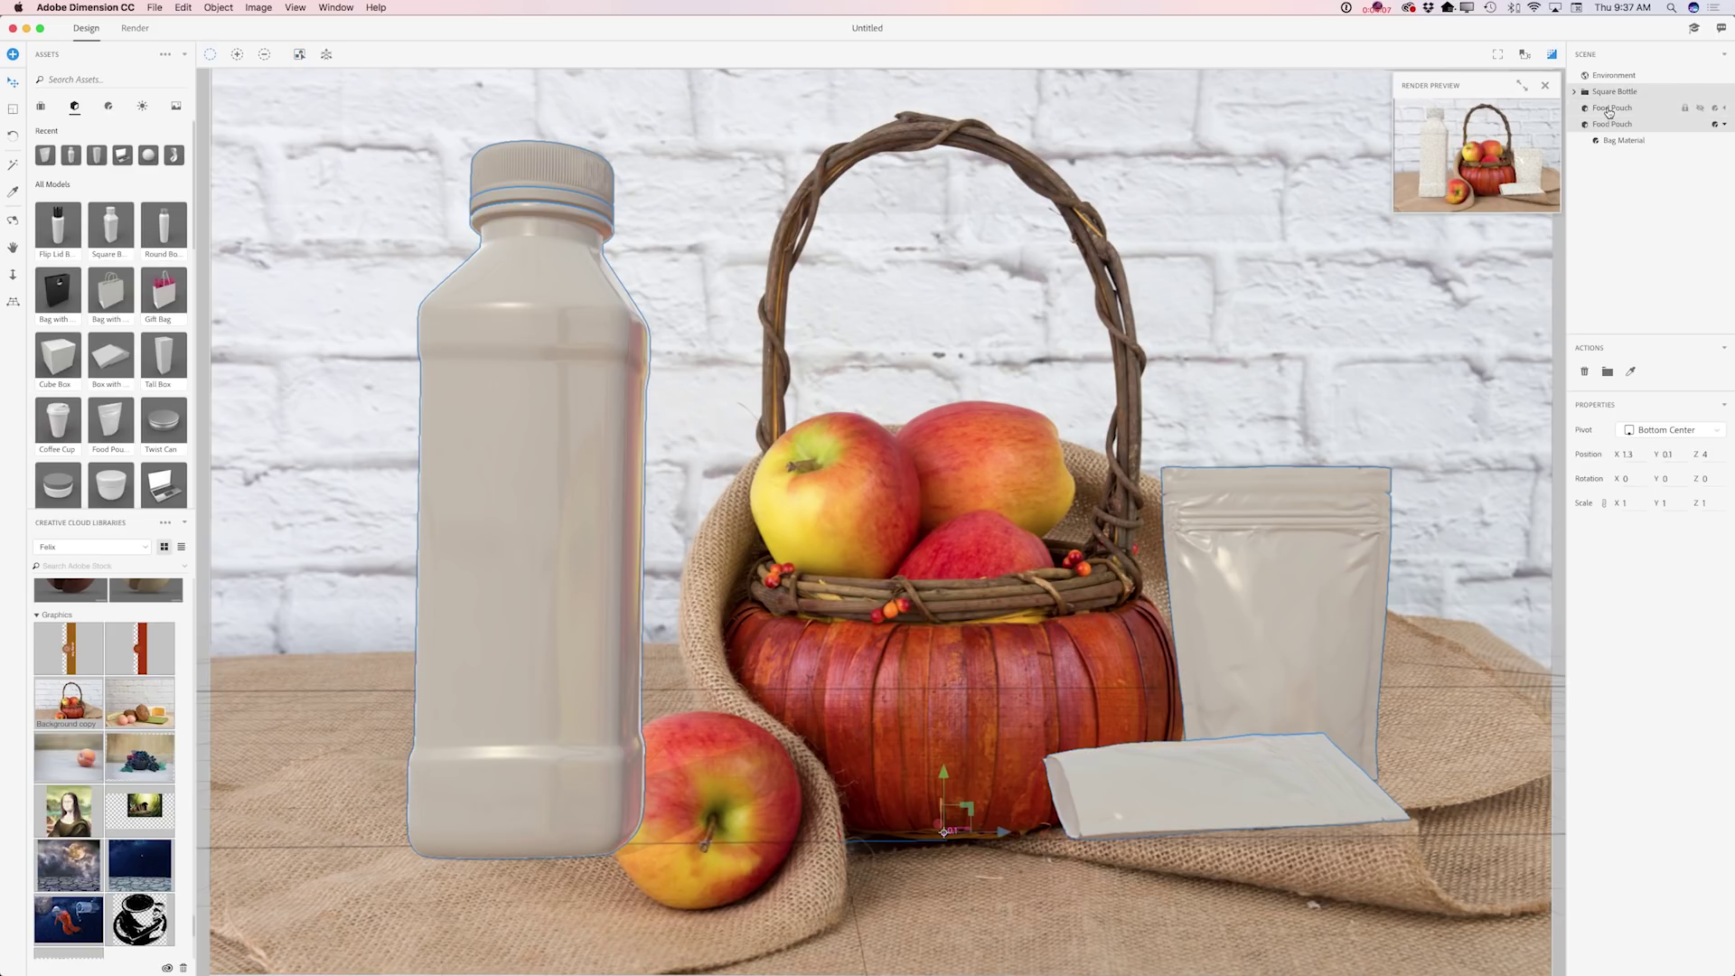
click(109, 107)
scroll(92, 362, down, 3)
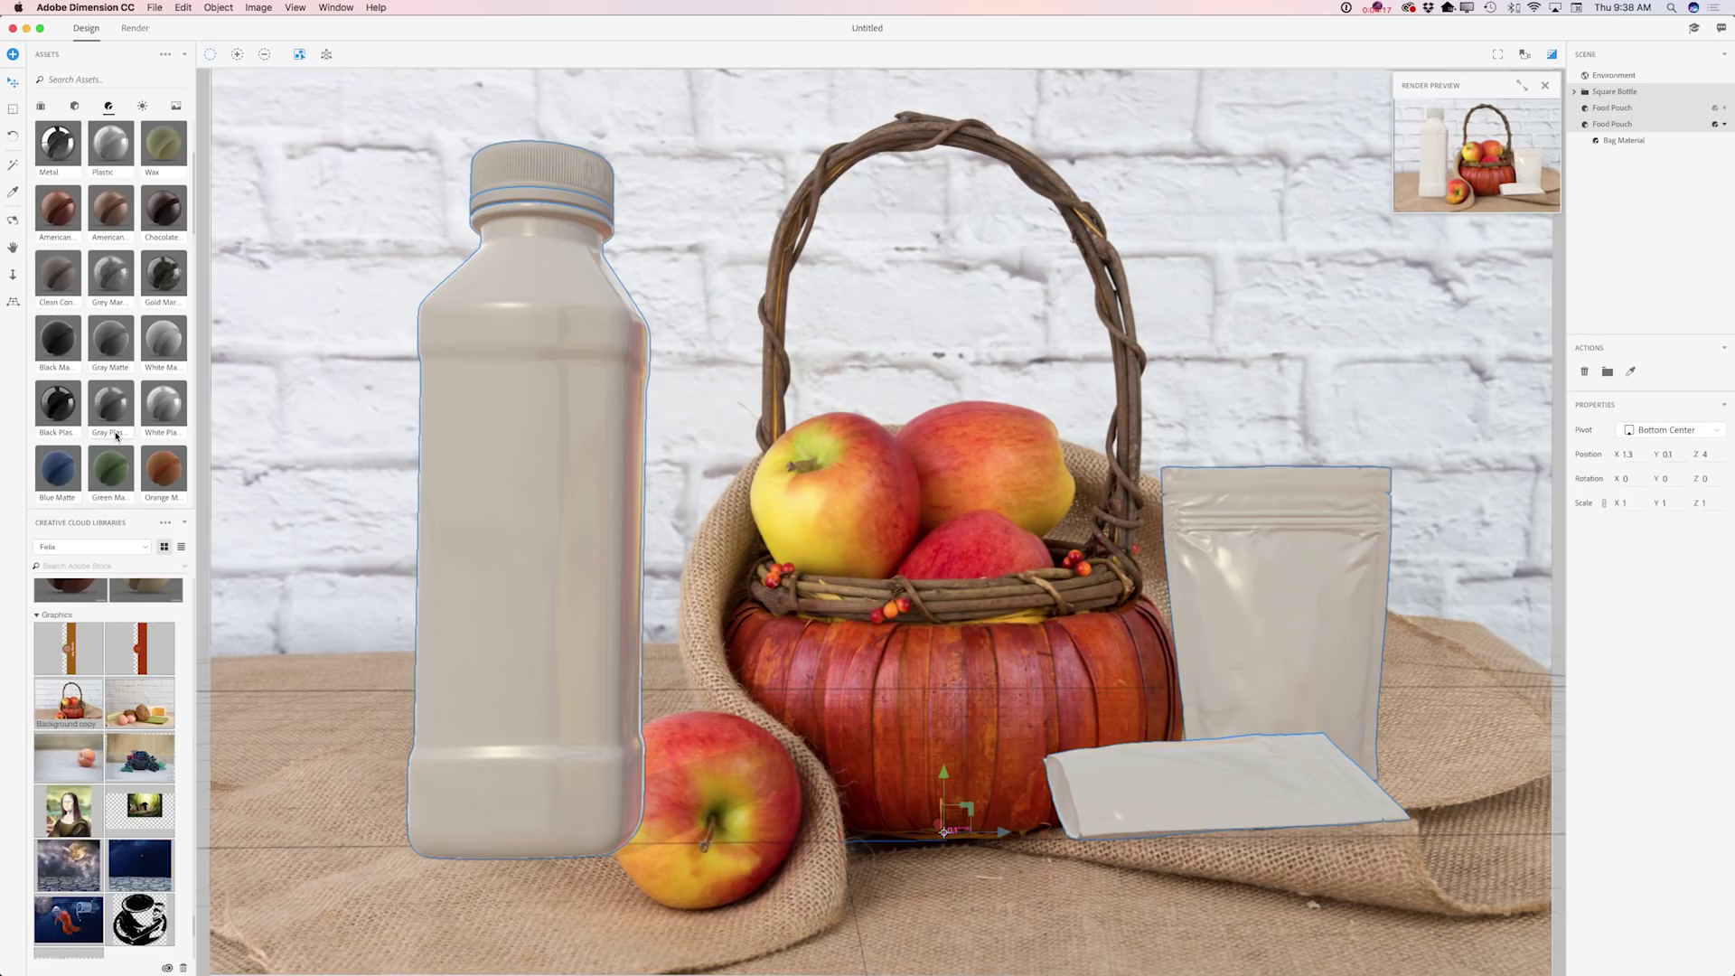
scroll(116, 436, down, 5)
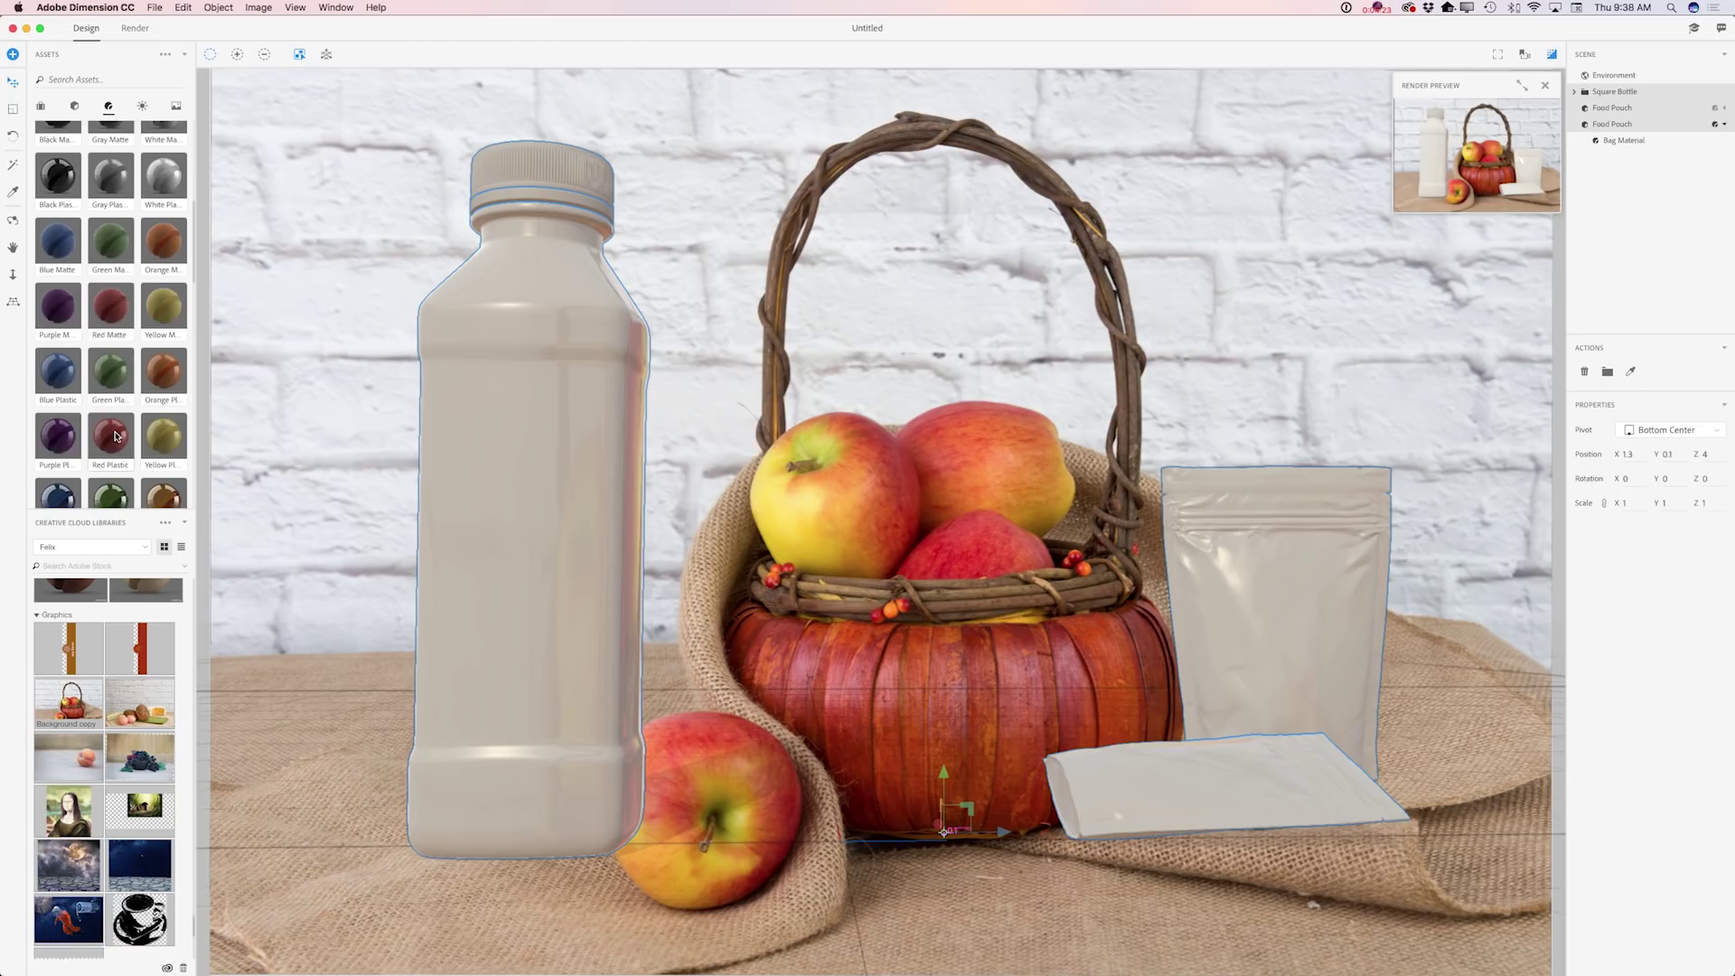
click(117, 440)
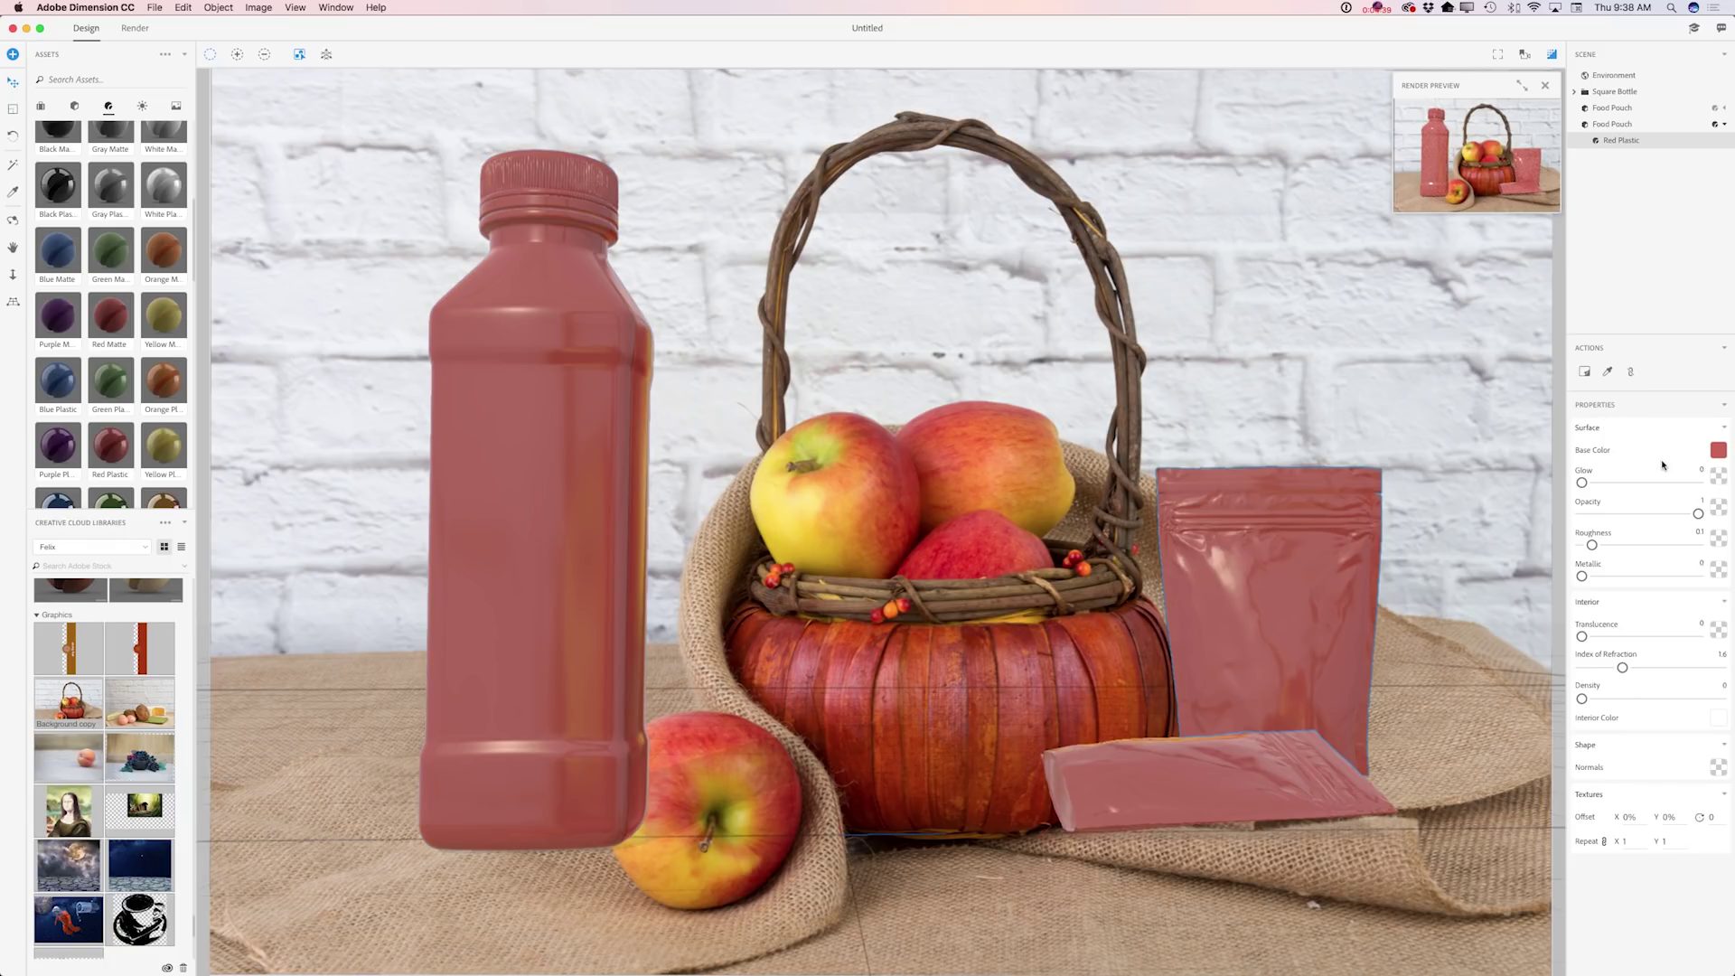
Sample the Red Plastic base color from the basket's right side, about RGB 197, 91, 48, and raise Metallic to about 0.68
click(1717, 449)
click(1549, 528)
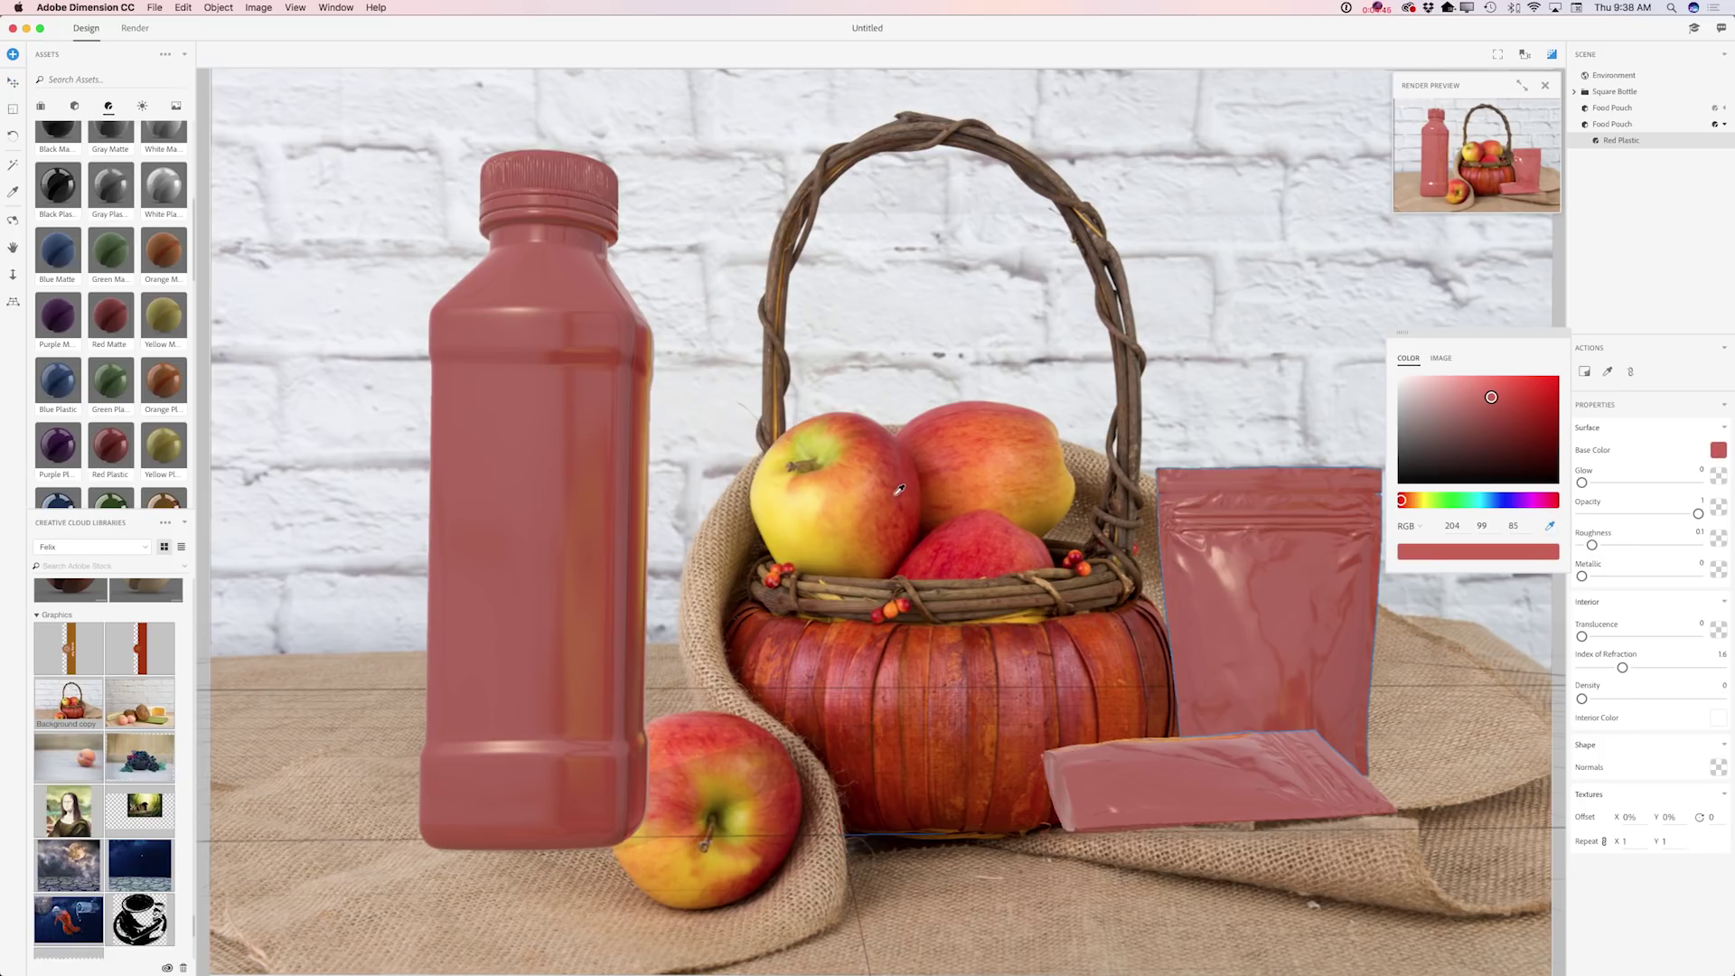
click(810, 693)
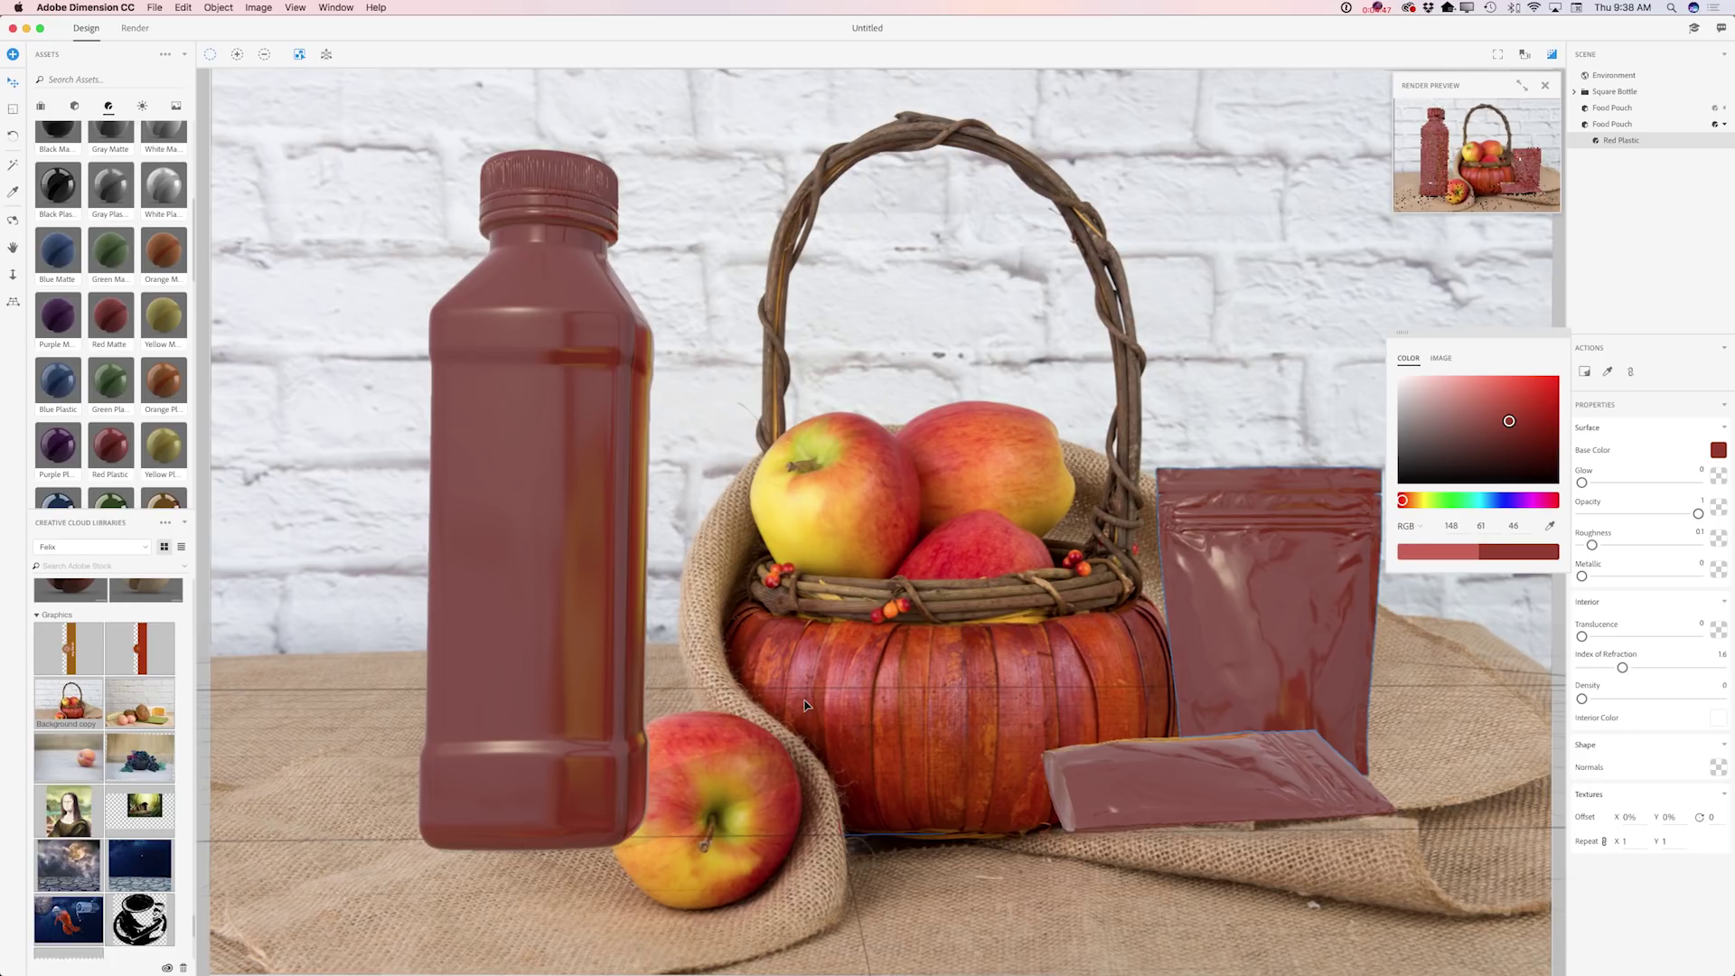
click(1550, 524)
click(1029, 625)
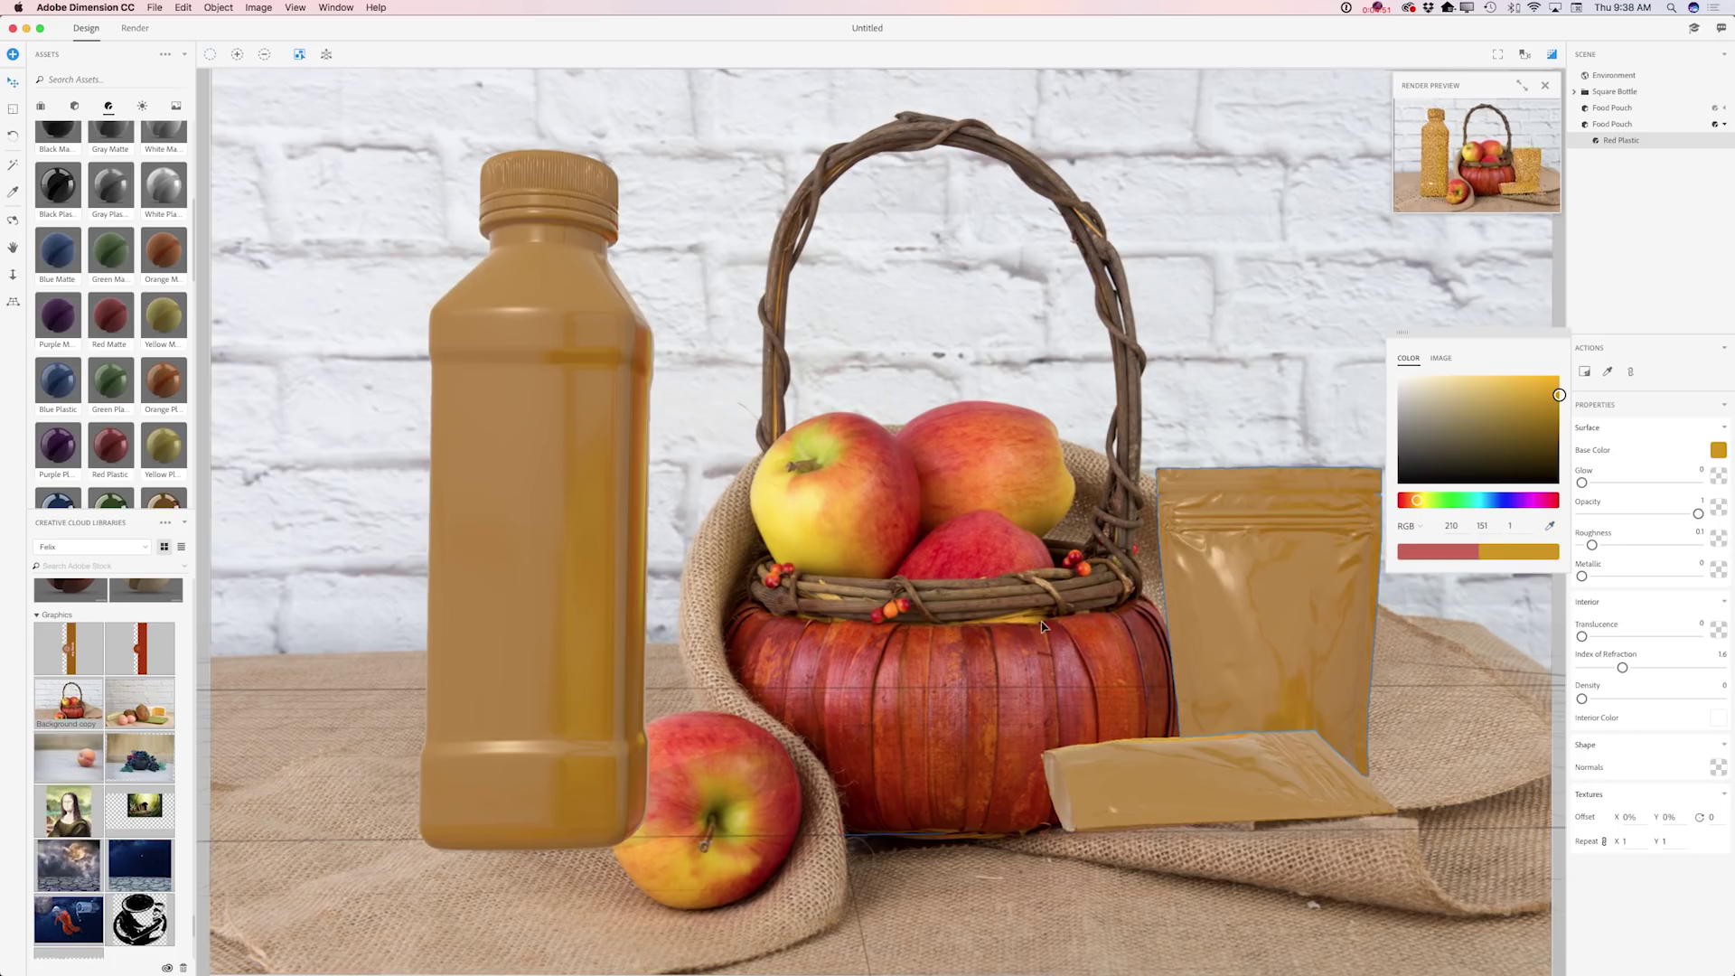
click(1549, 525)
click(1120, 665)
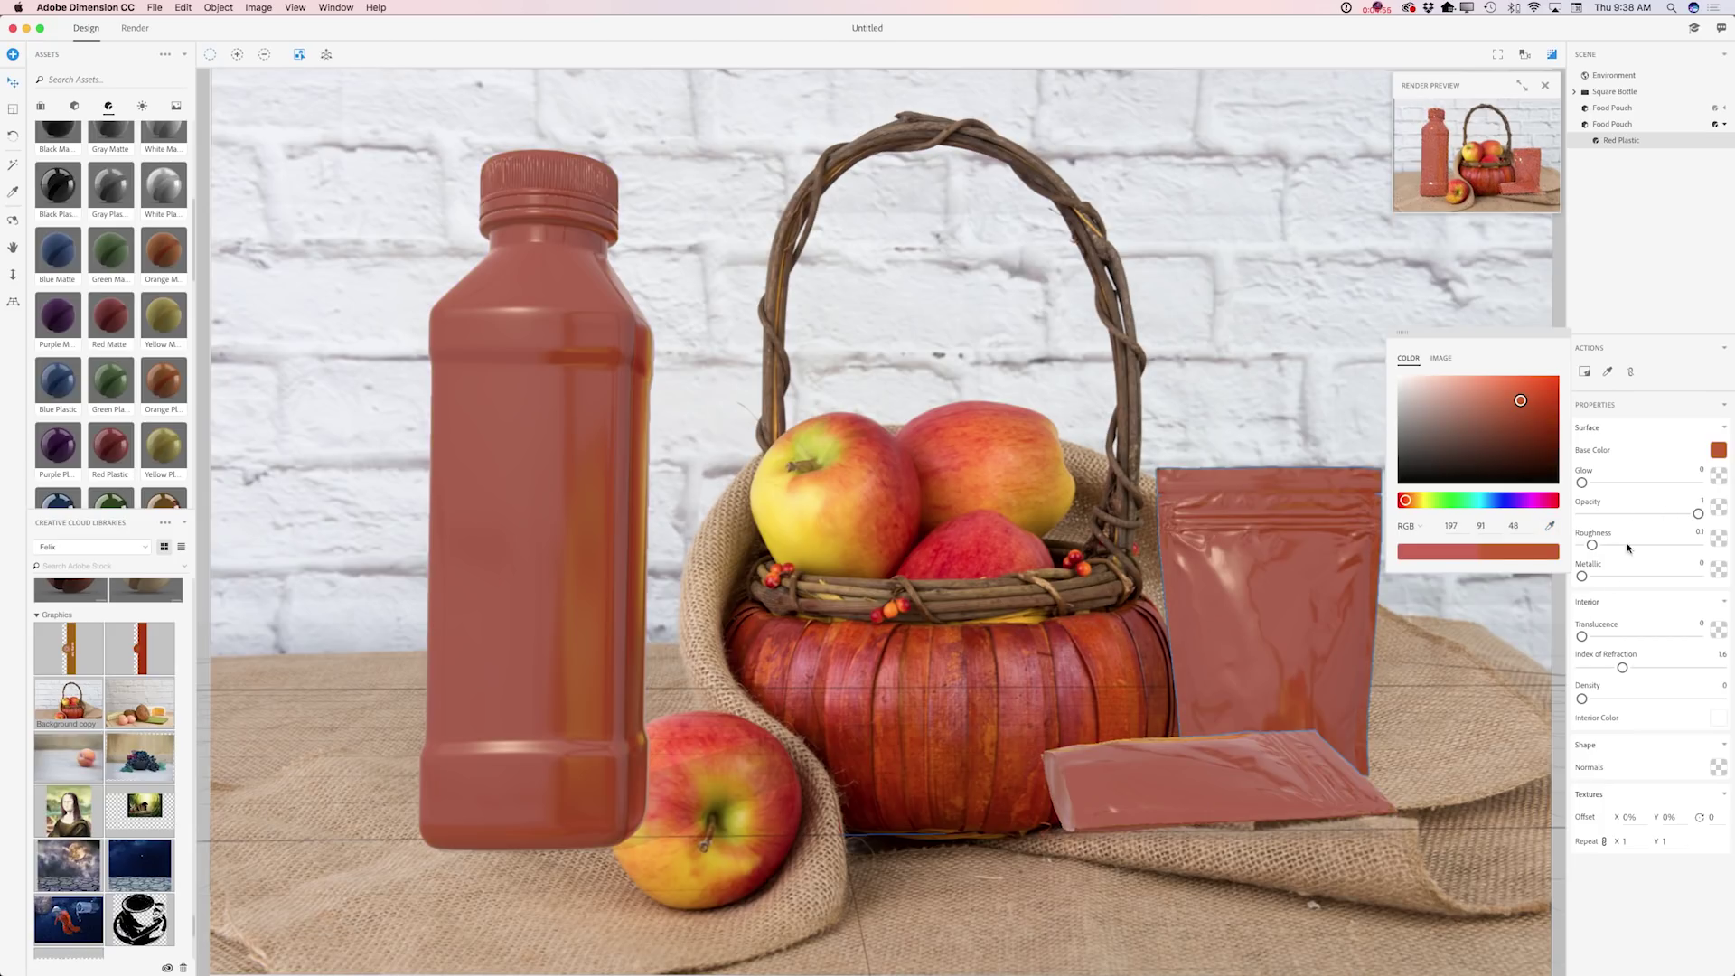
drag(1581, 575, 1661, 583)
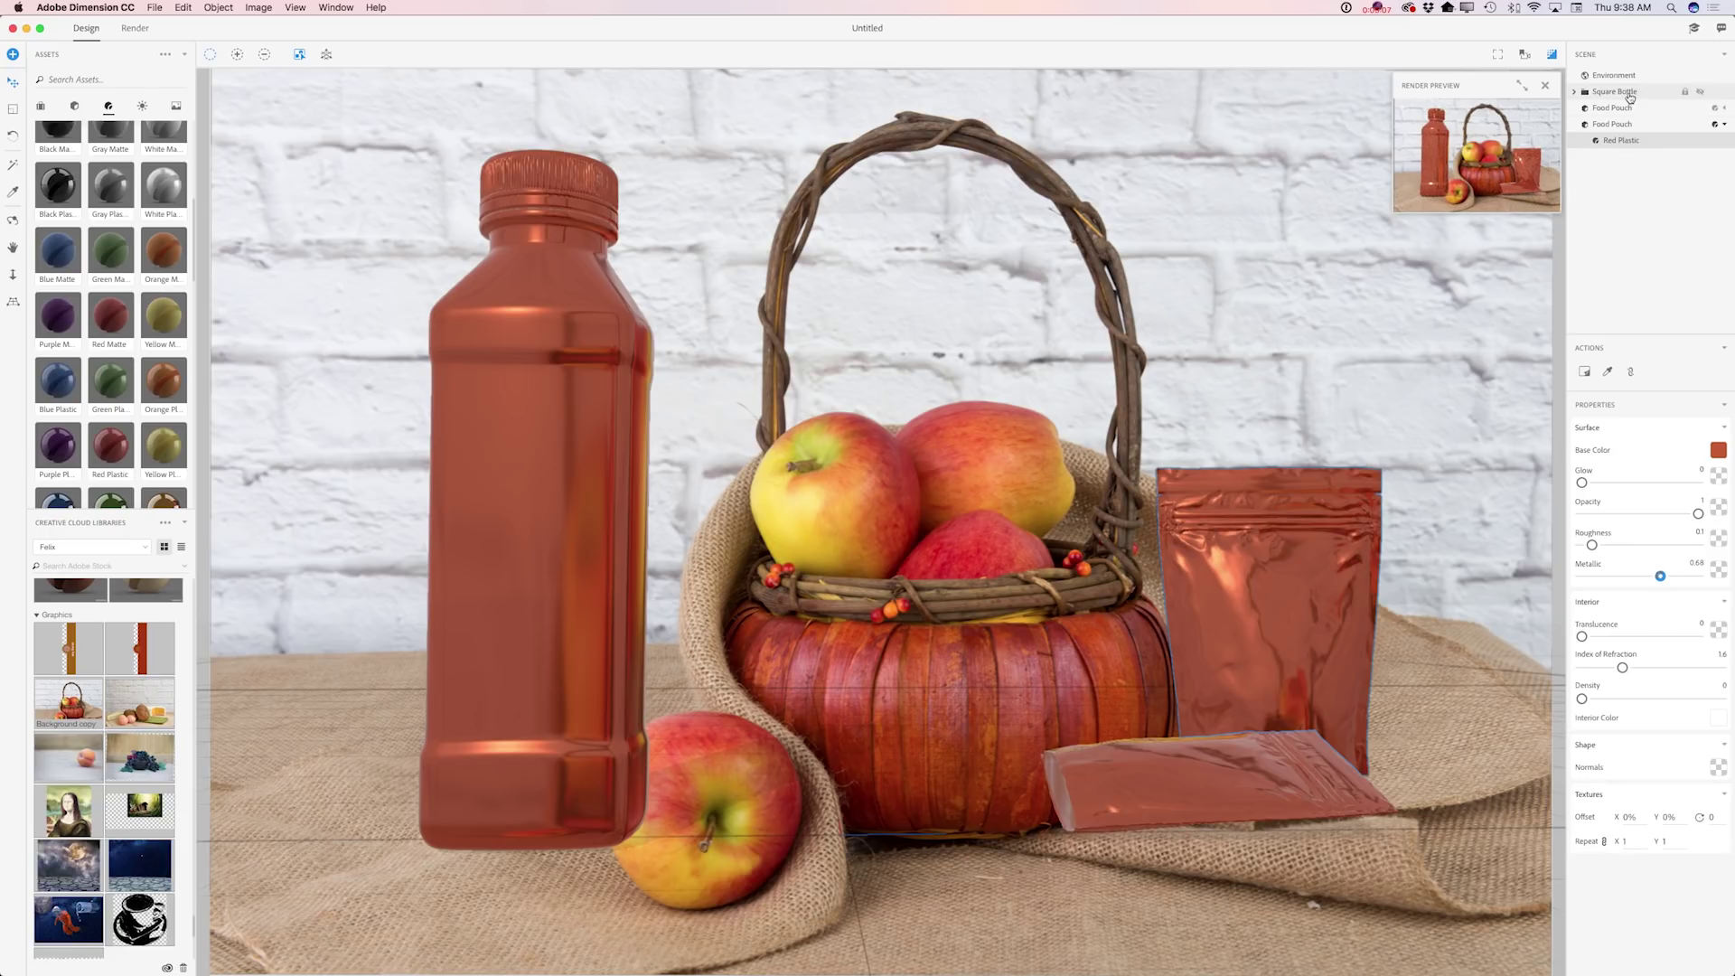
Apply the Green Plastic material to the Square Bottle's lid and safety ring
click(1630, 97)
click(1575, 91)
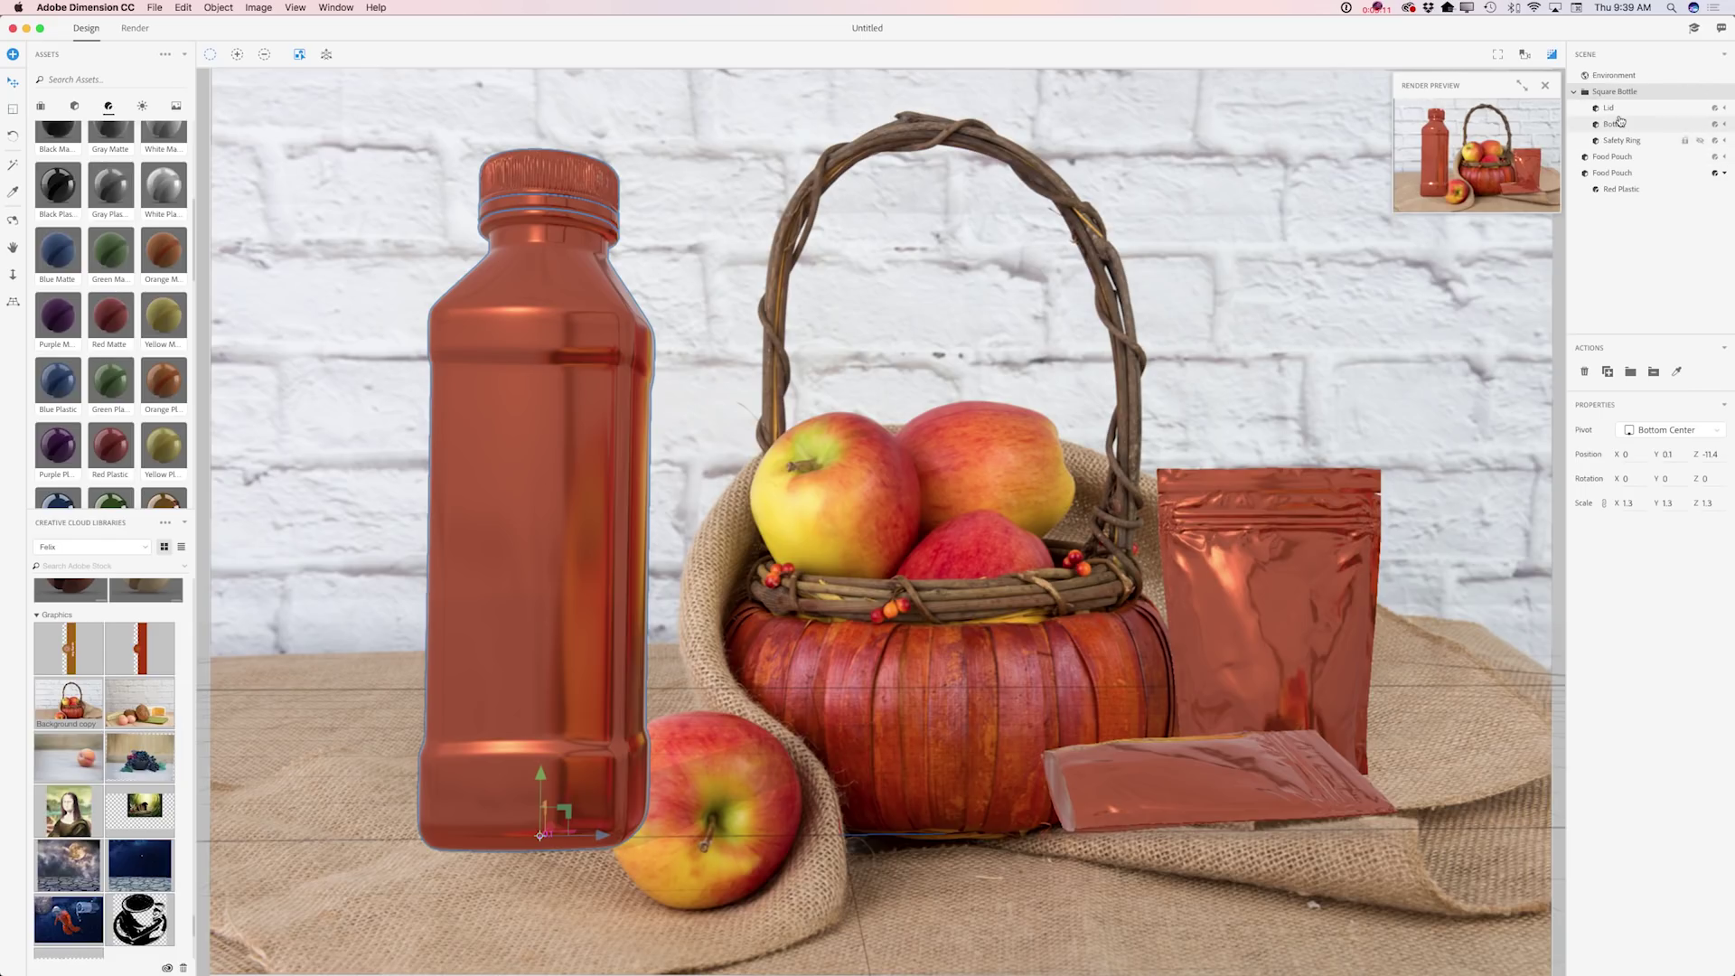
click(1612, 108)
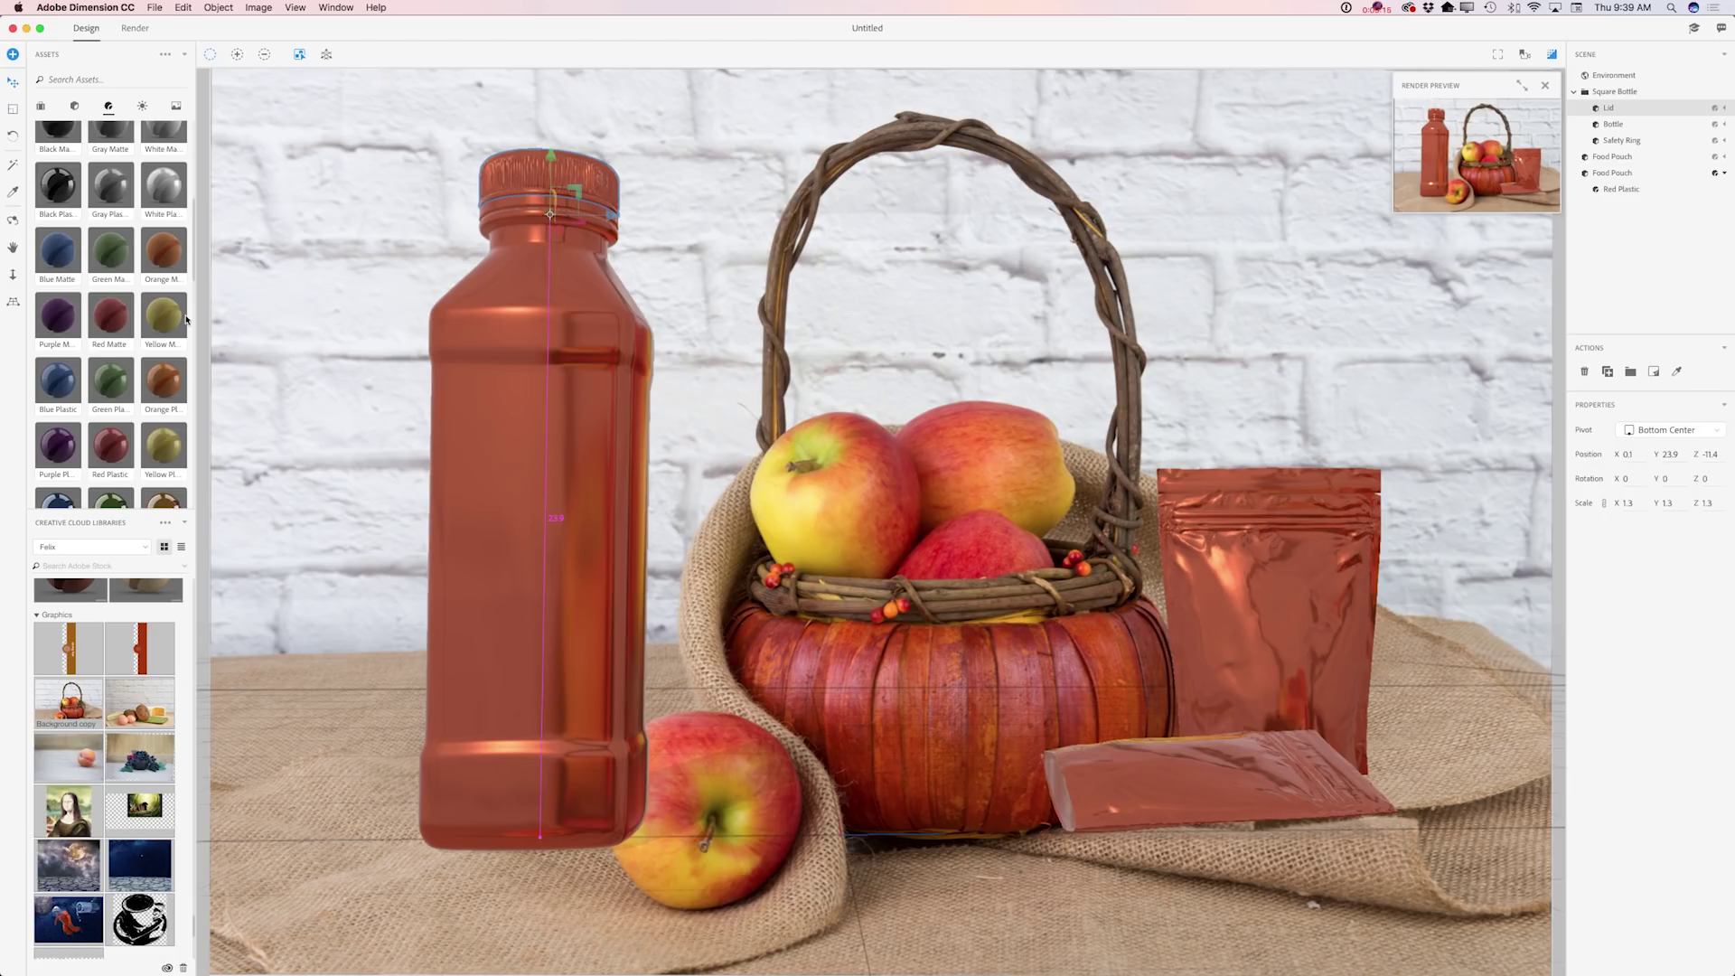
scroll(118, 344, down, 3)
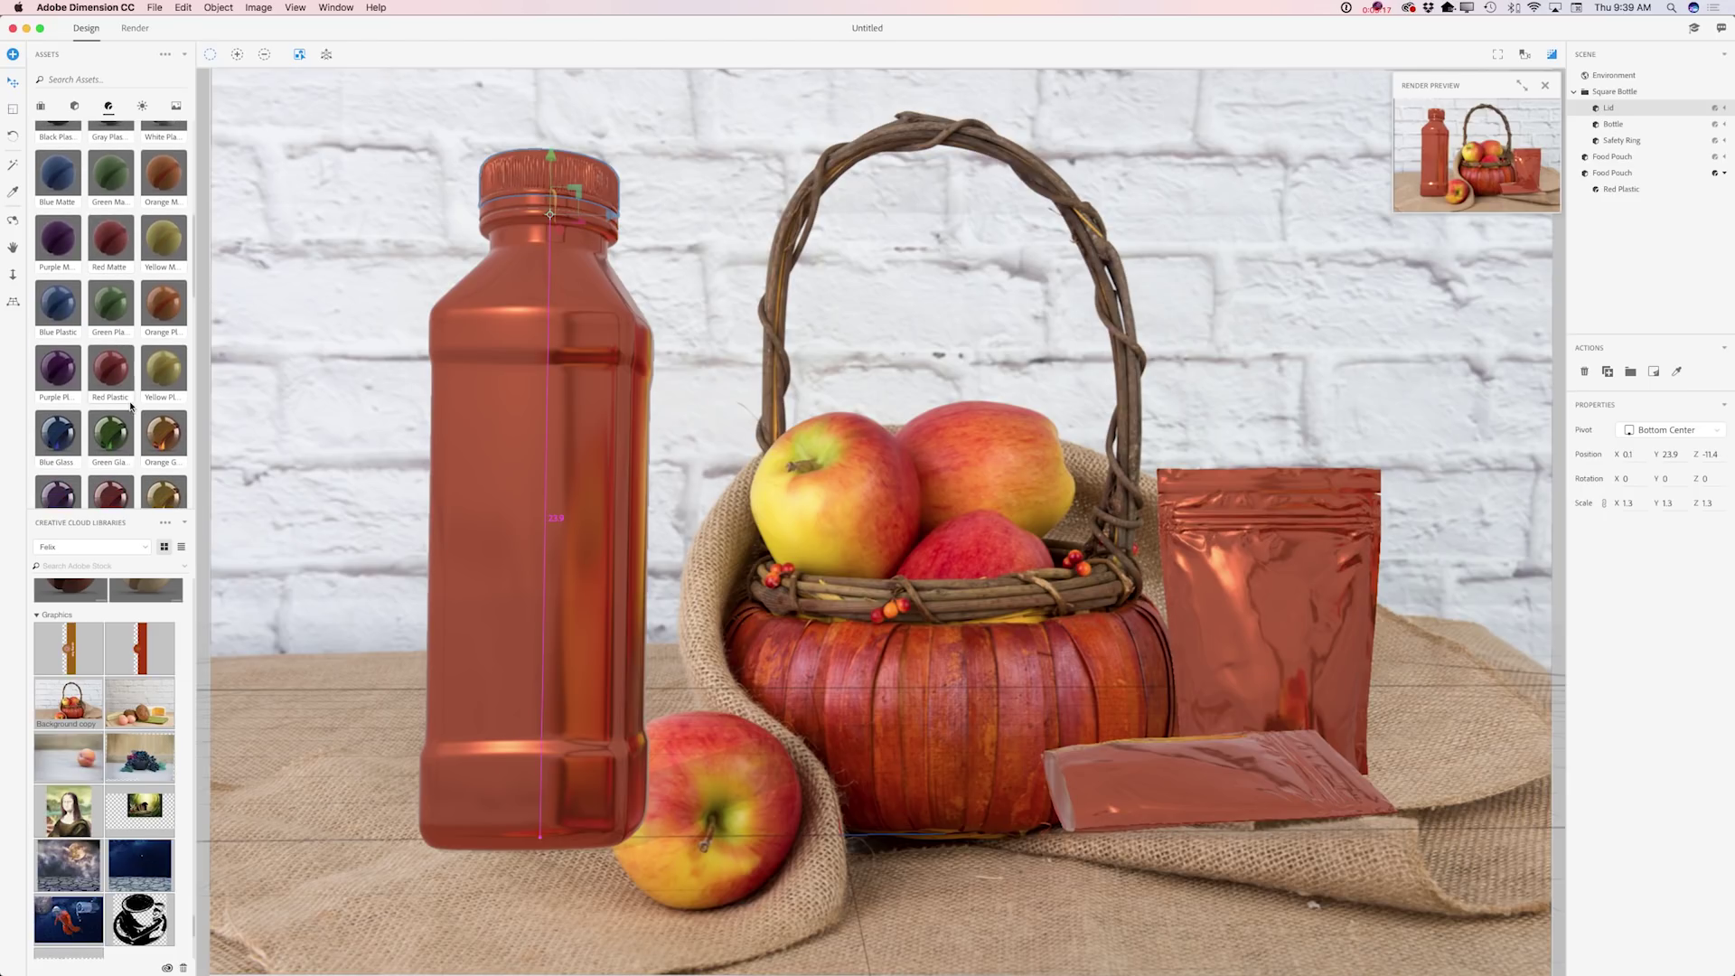
click(115, 307)
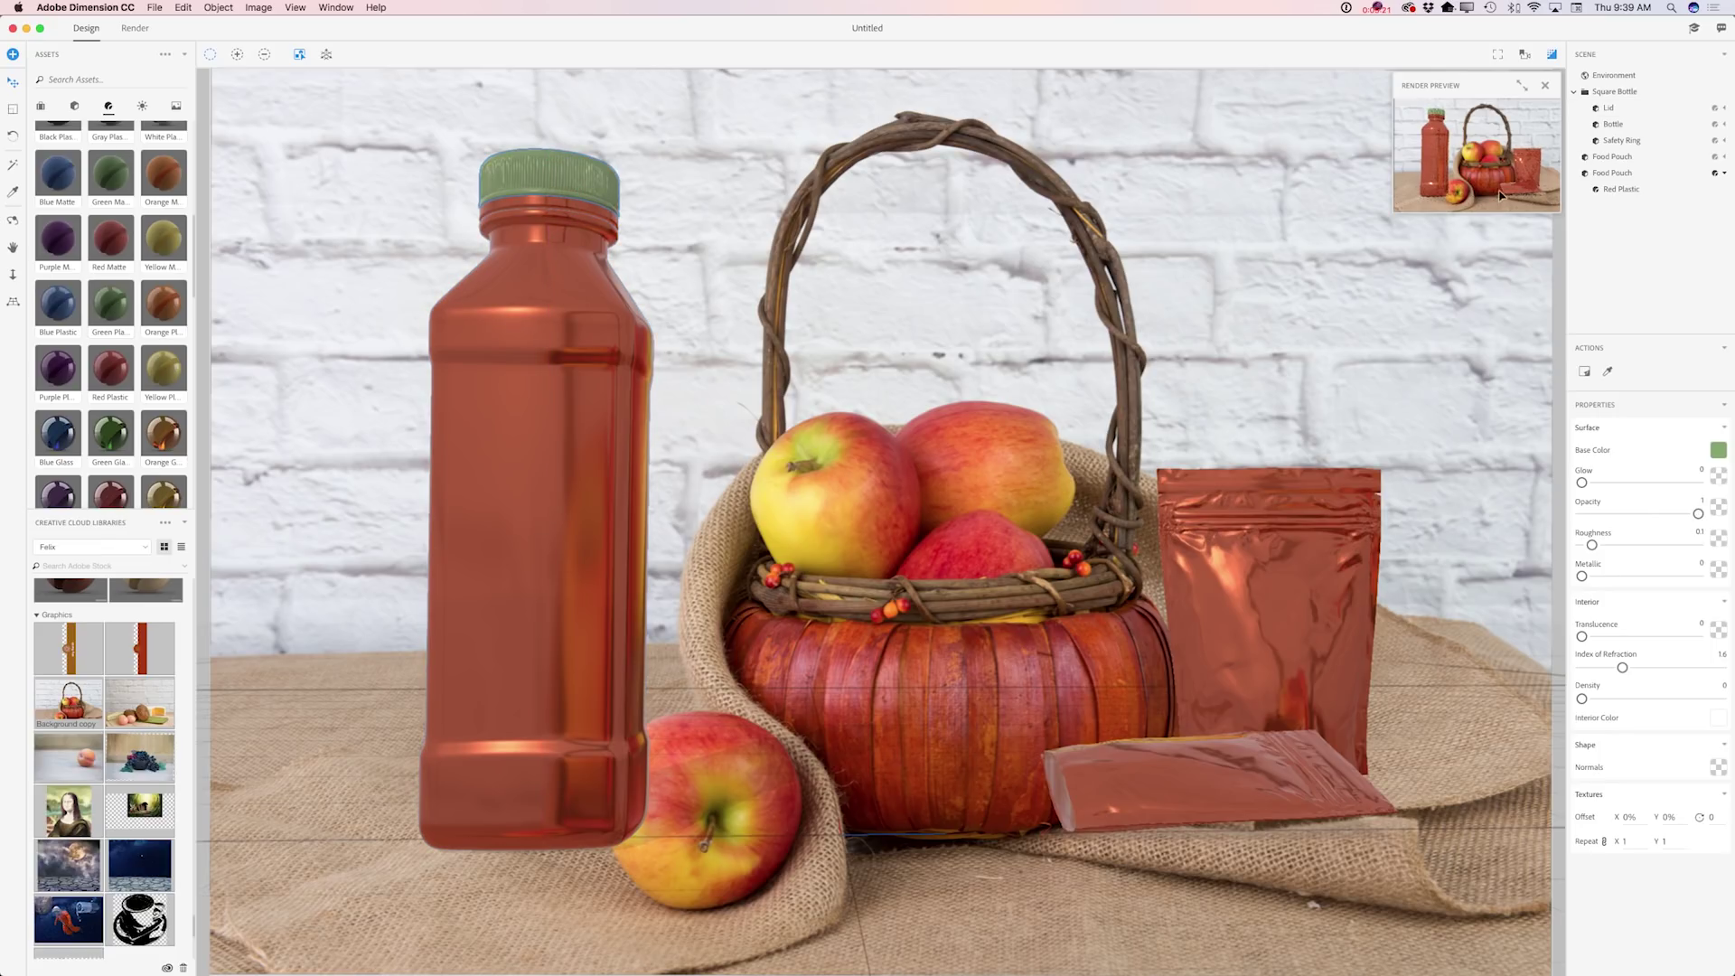
click(1622, 142)
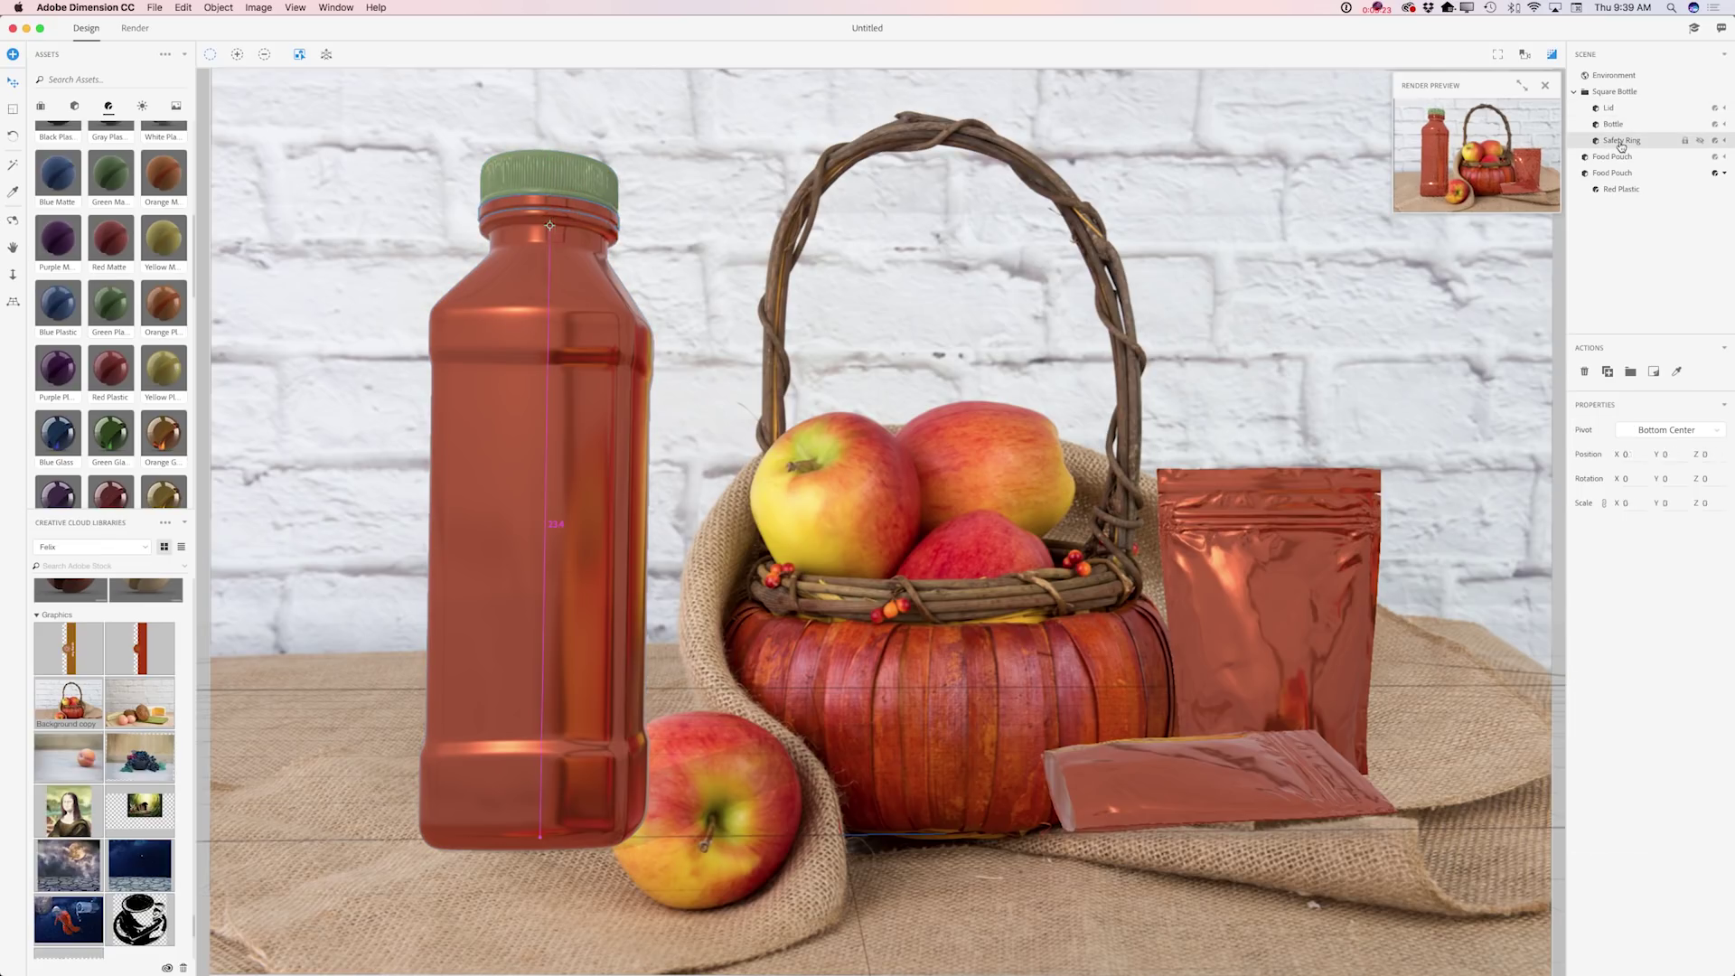
click(116, 311)
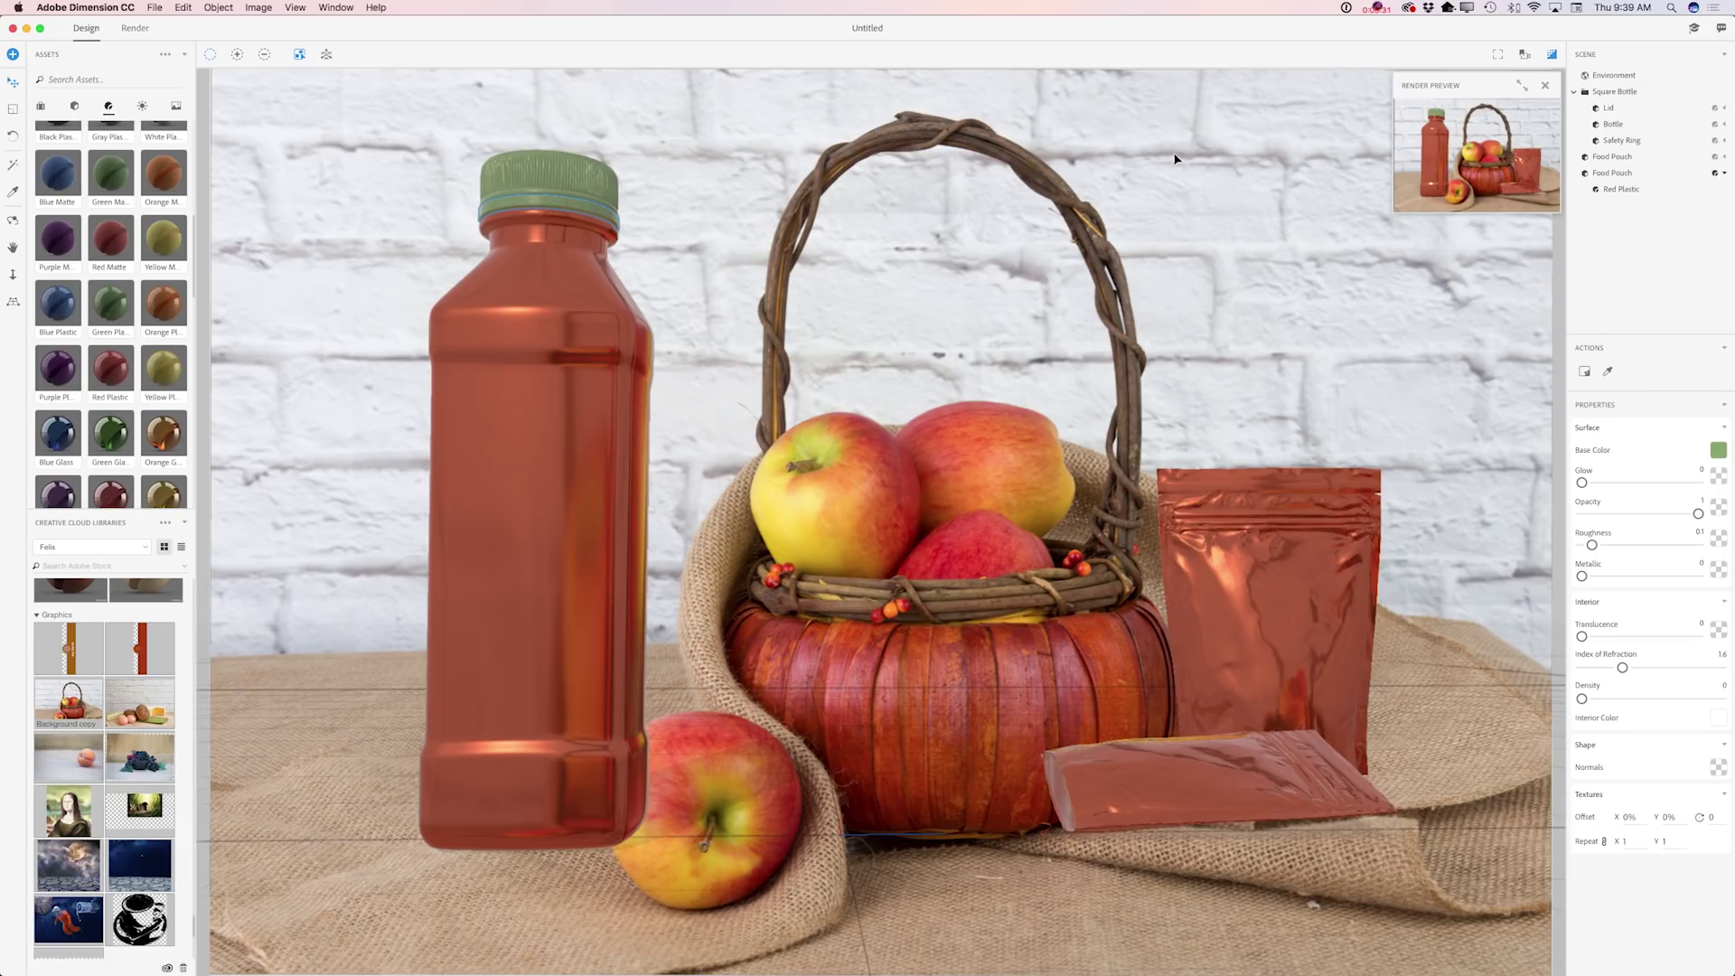
Place the my farm graphic along the bottle's right side, scaled to about 1,027% by 991%, with Metallic 1 and Opacity about 0.68
click(1614, 125)
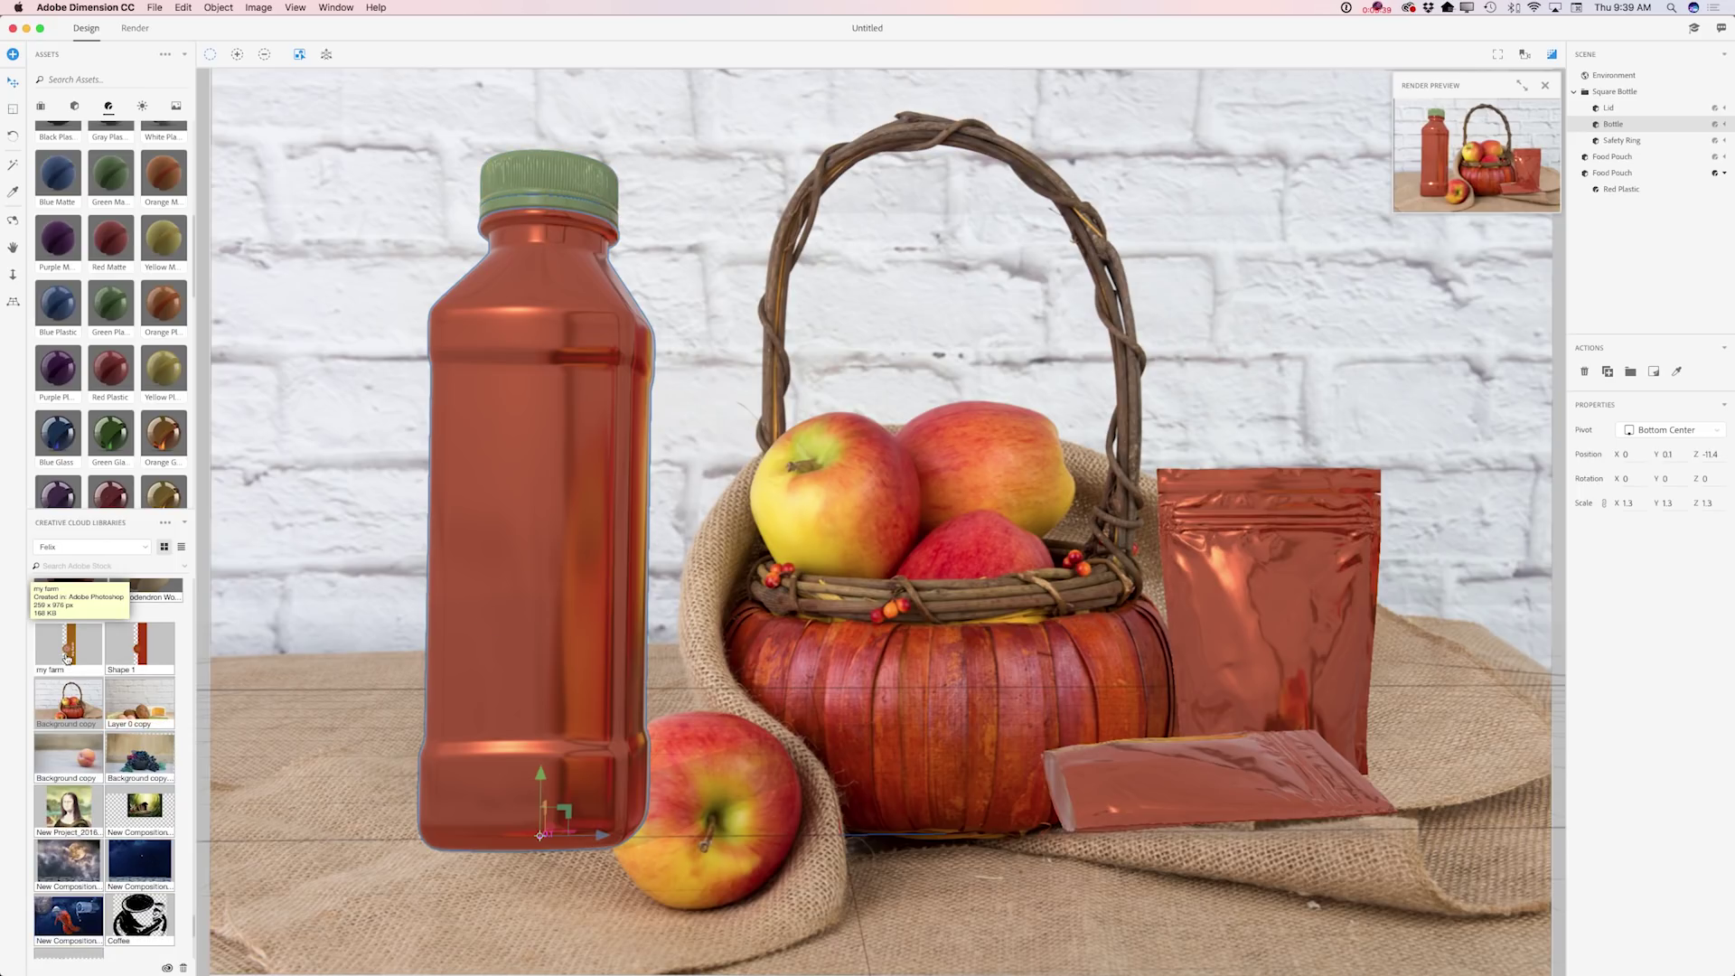
drag(70, 649, 511, 589)
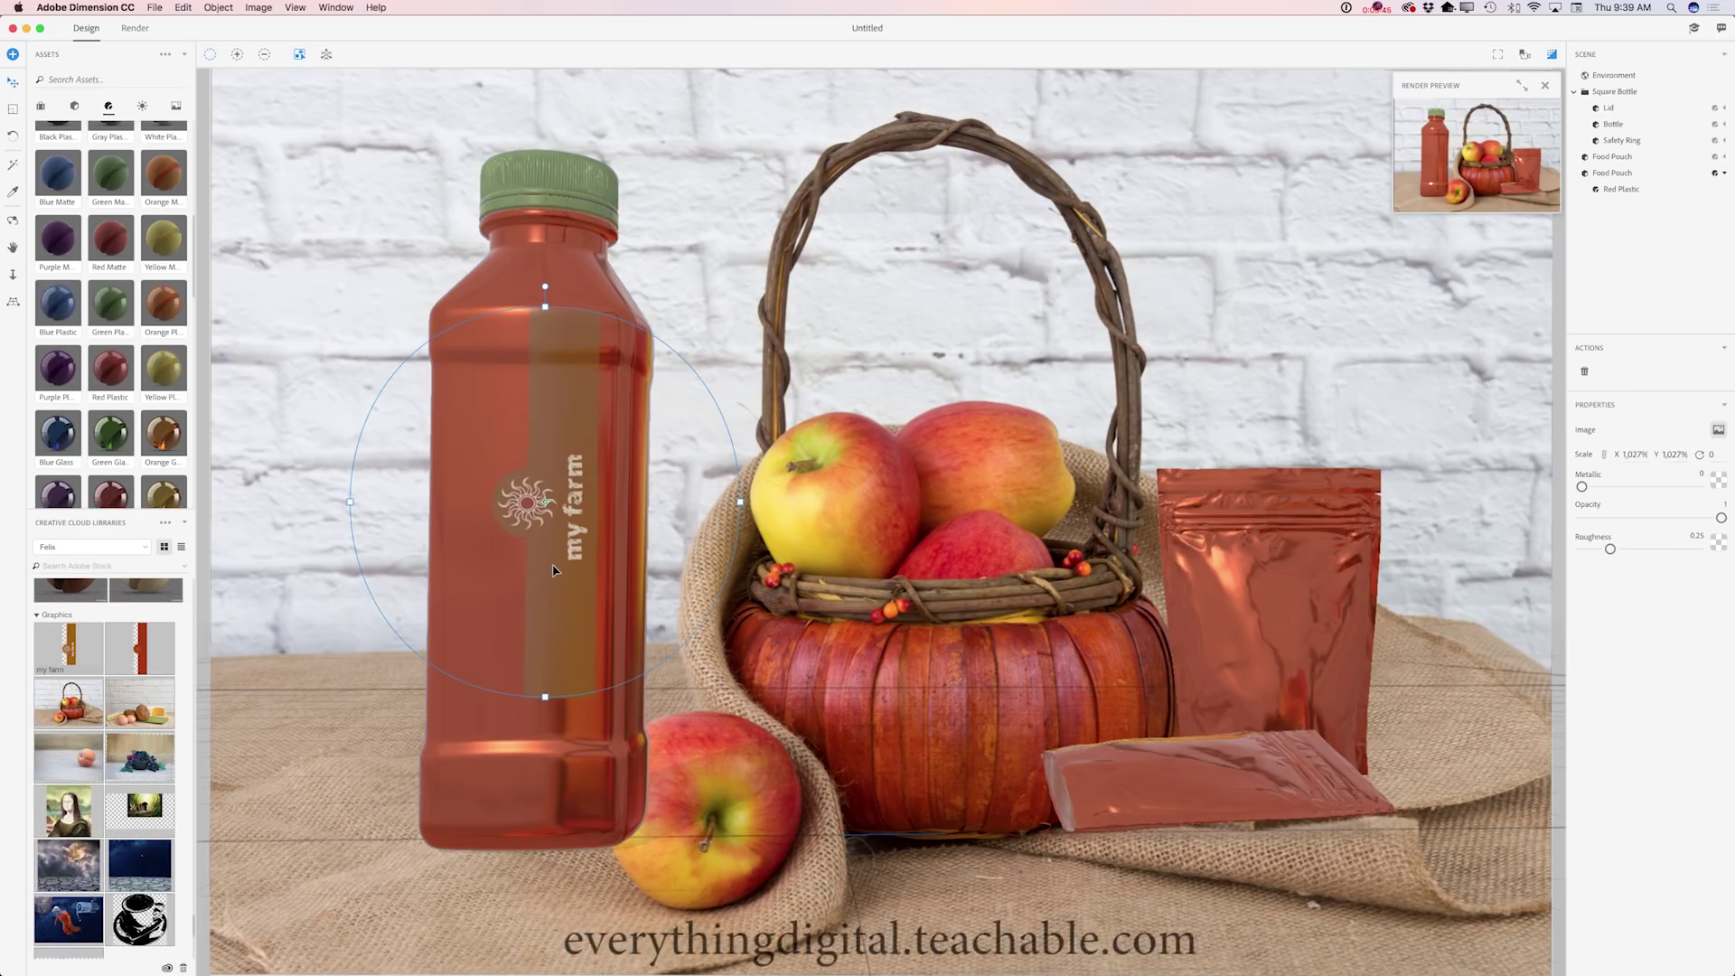
drag(554, 570, 614, 621)
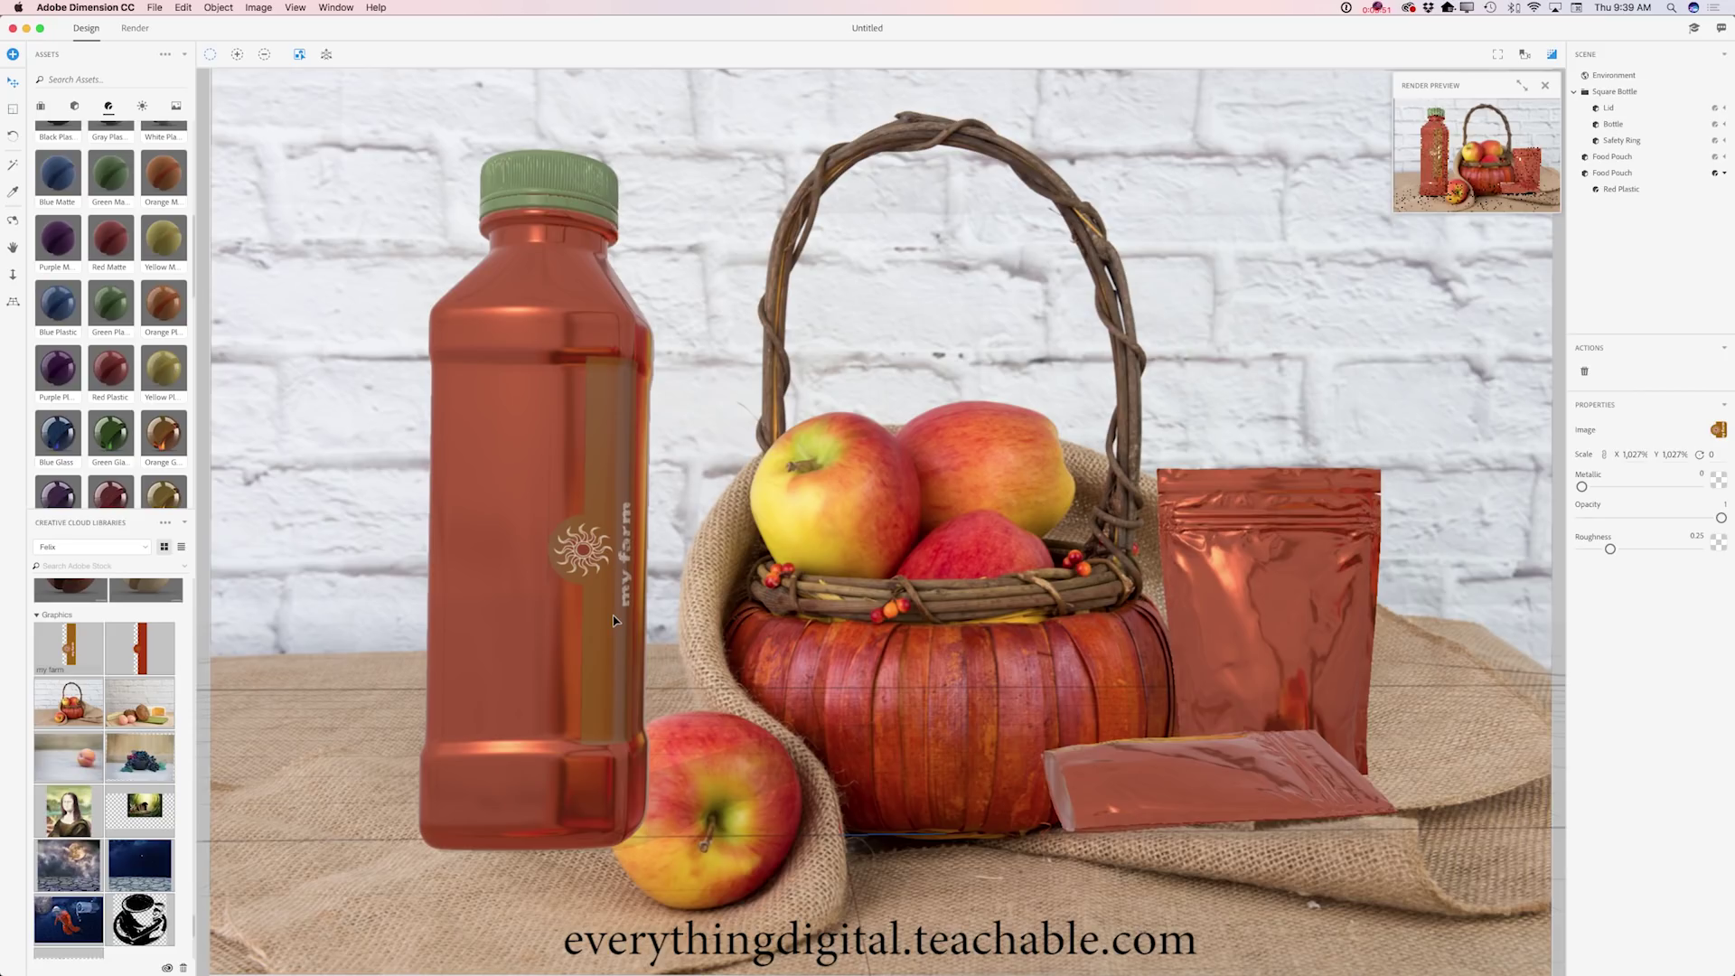
drag(600, 358, 601, 365)
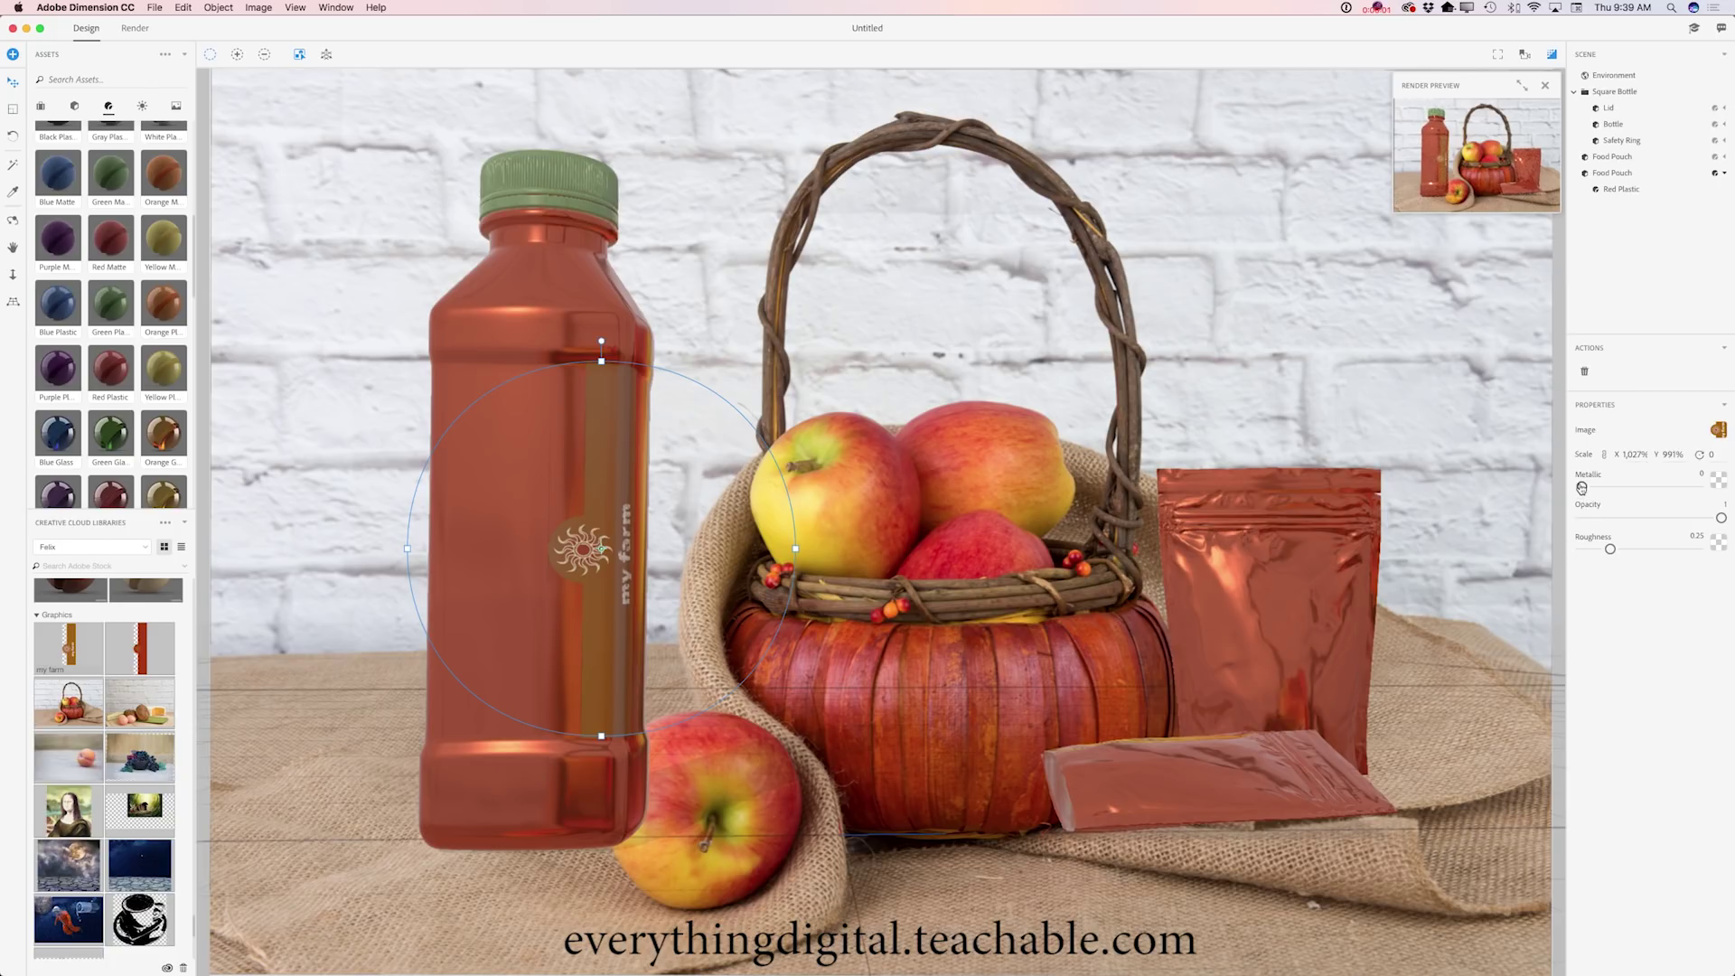
drag(1581, 485, 1710, 490)
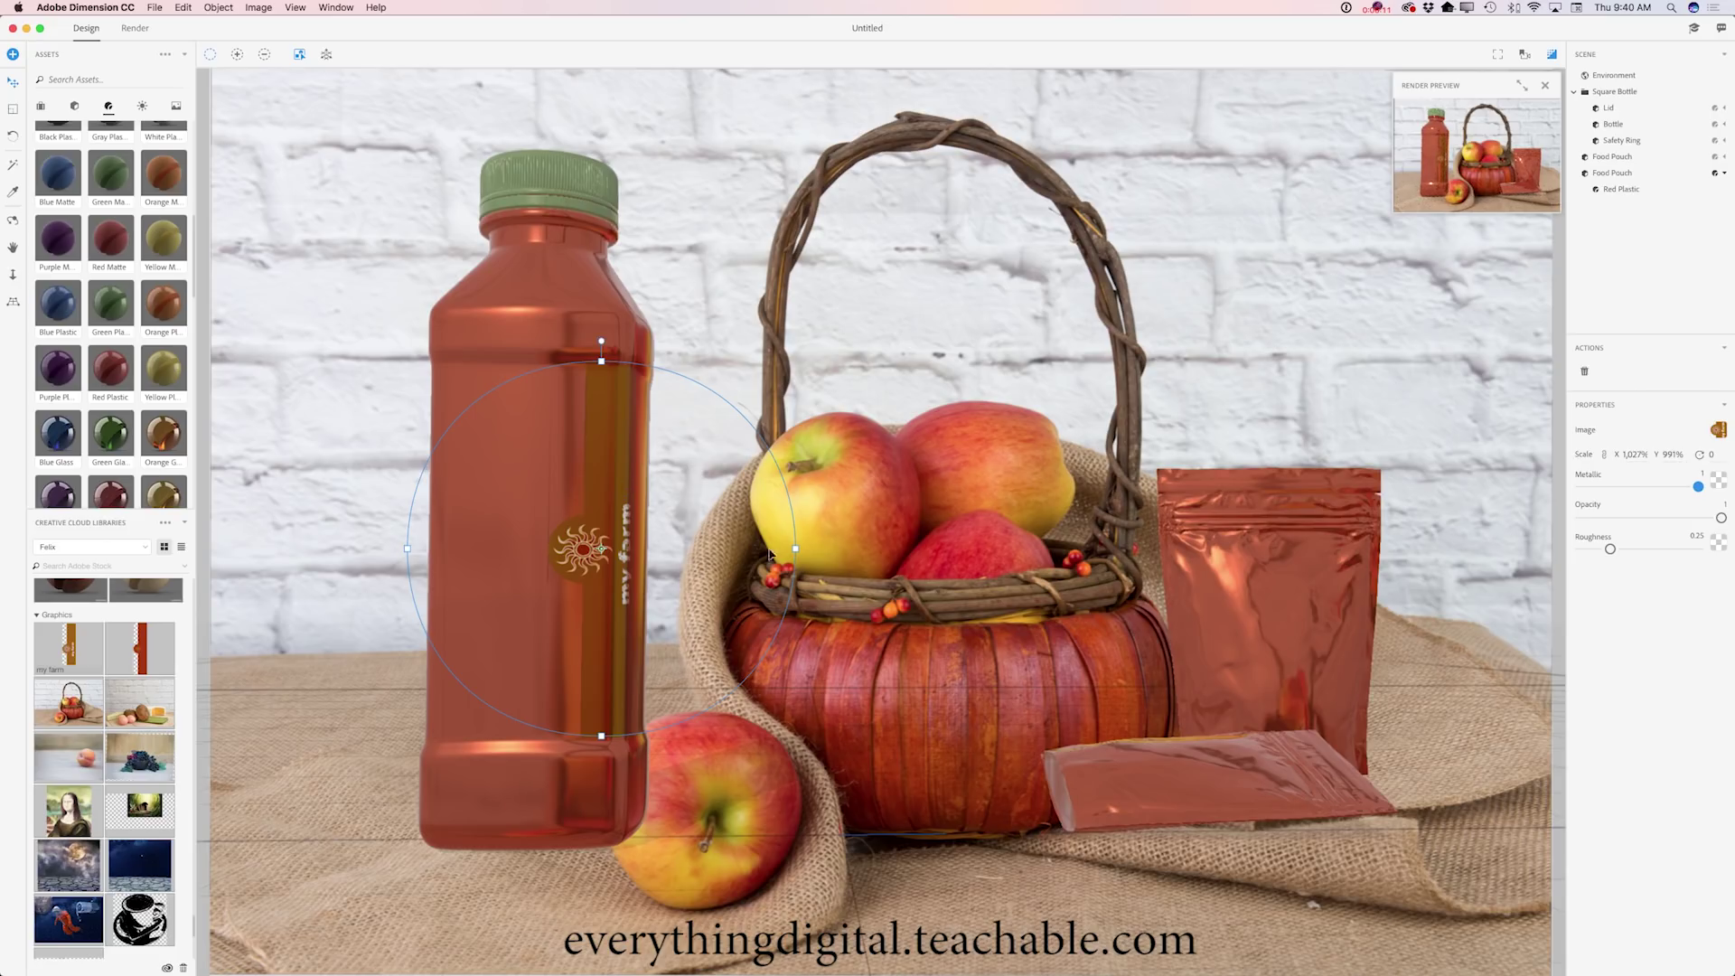
drag(1719, 519, 1675, 521)
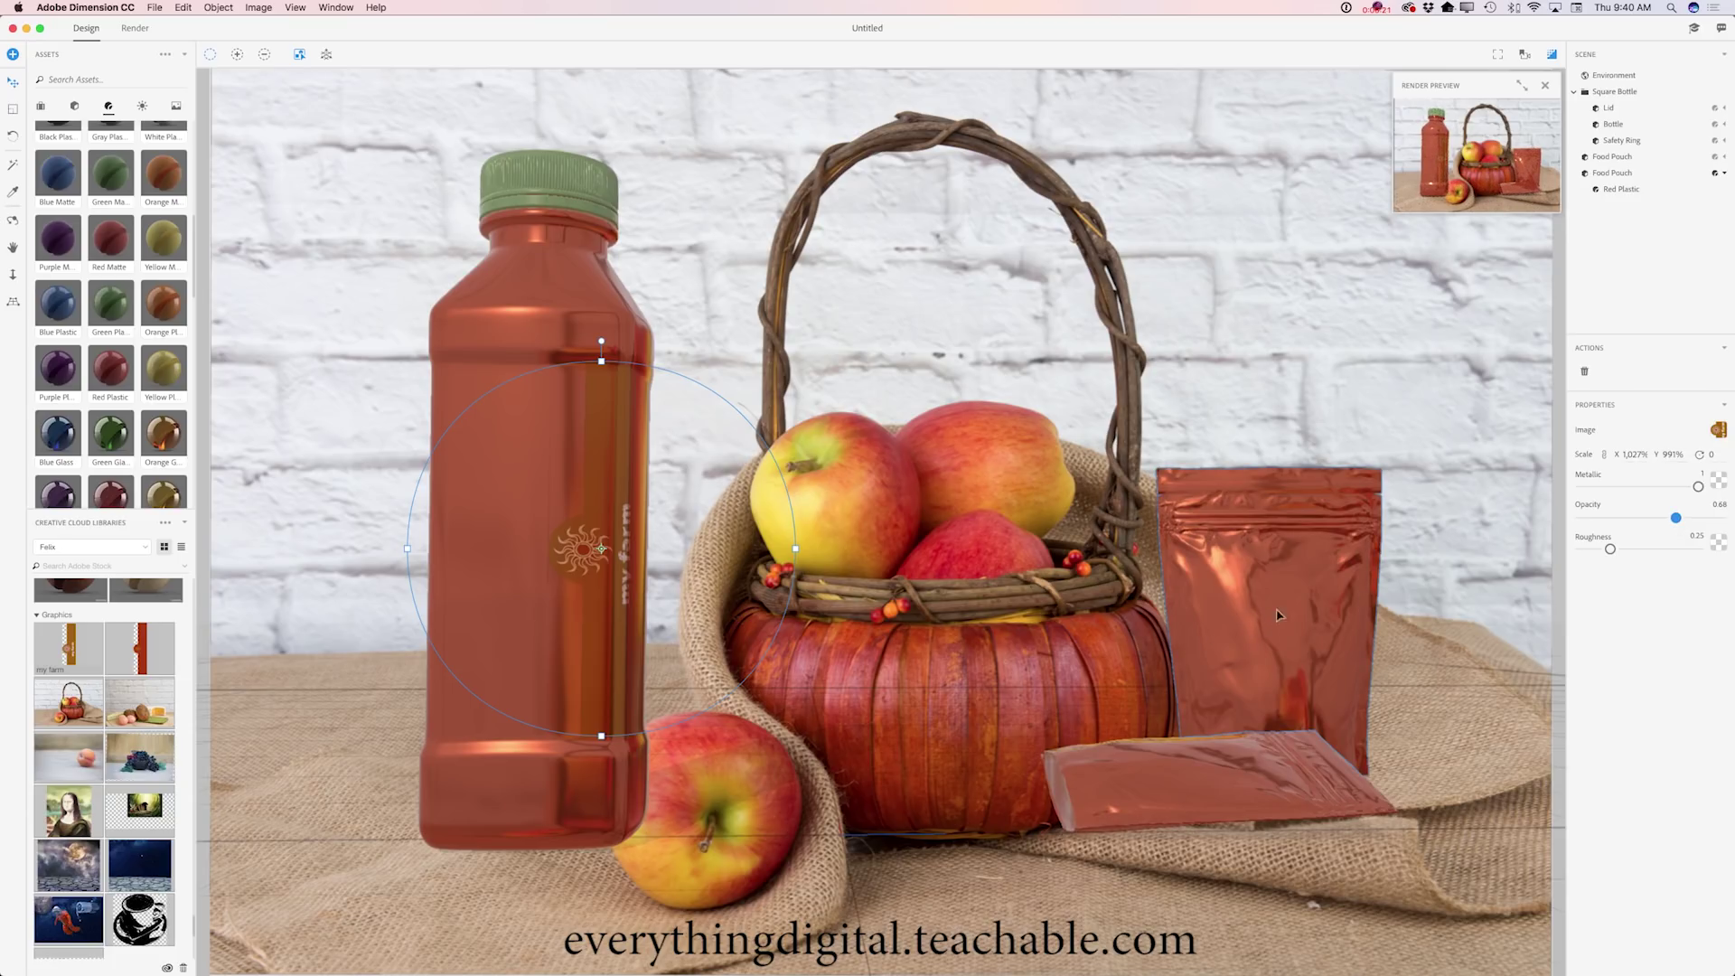
Place the my farm graphic on the upright pouch's right side at about 1,181% by 1,506%, rotated 6 degrees, with Metallic 1 and reduced opacity
click(1608, 159)
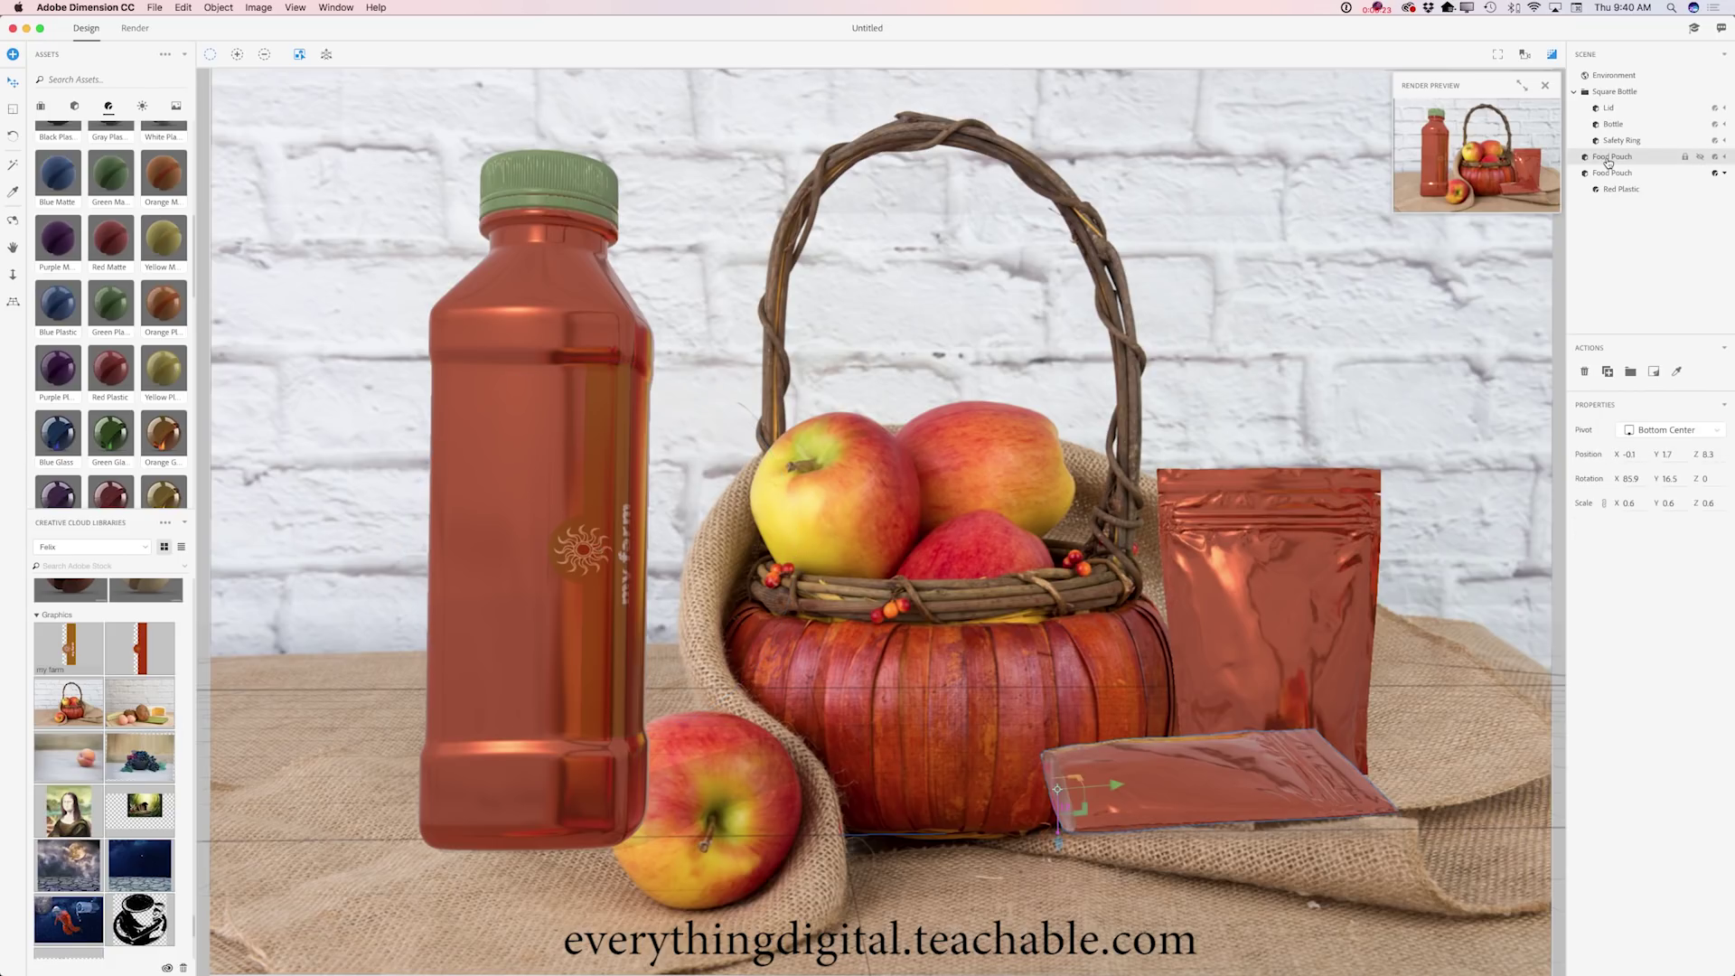
click(1609, 174)
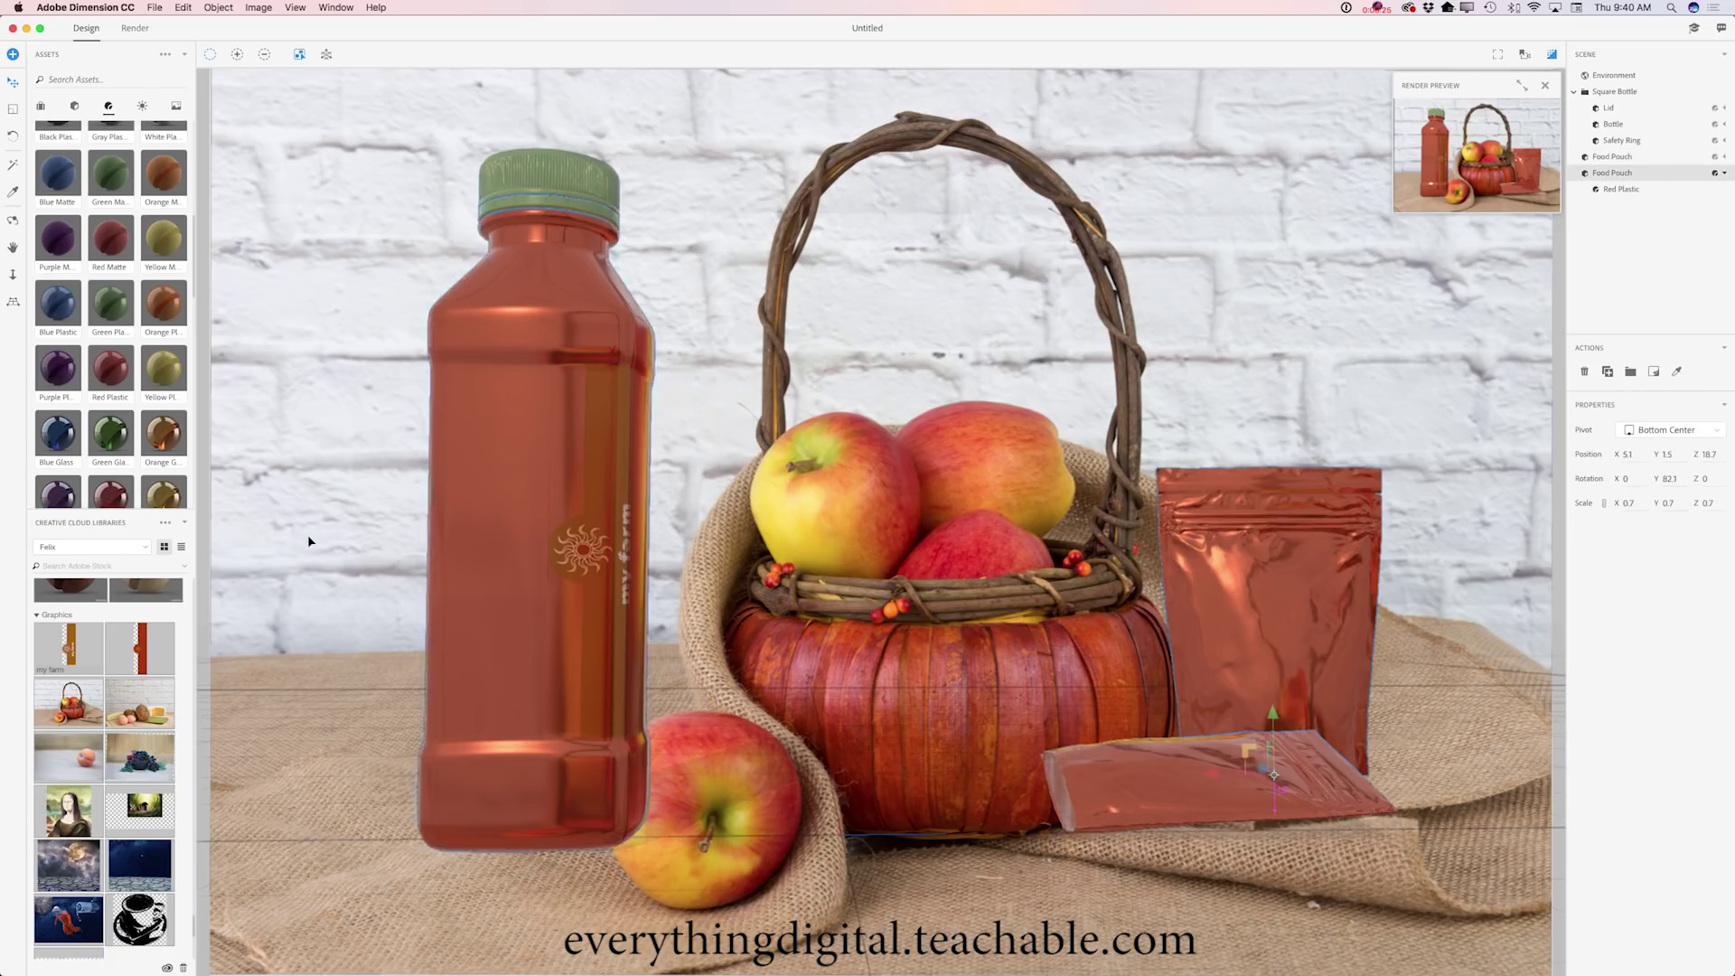
drag(126, 663, 1328, 661)
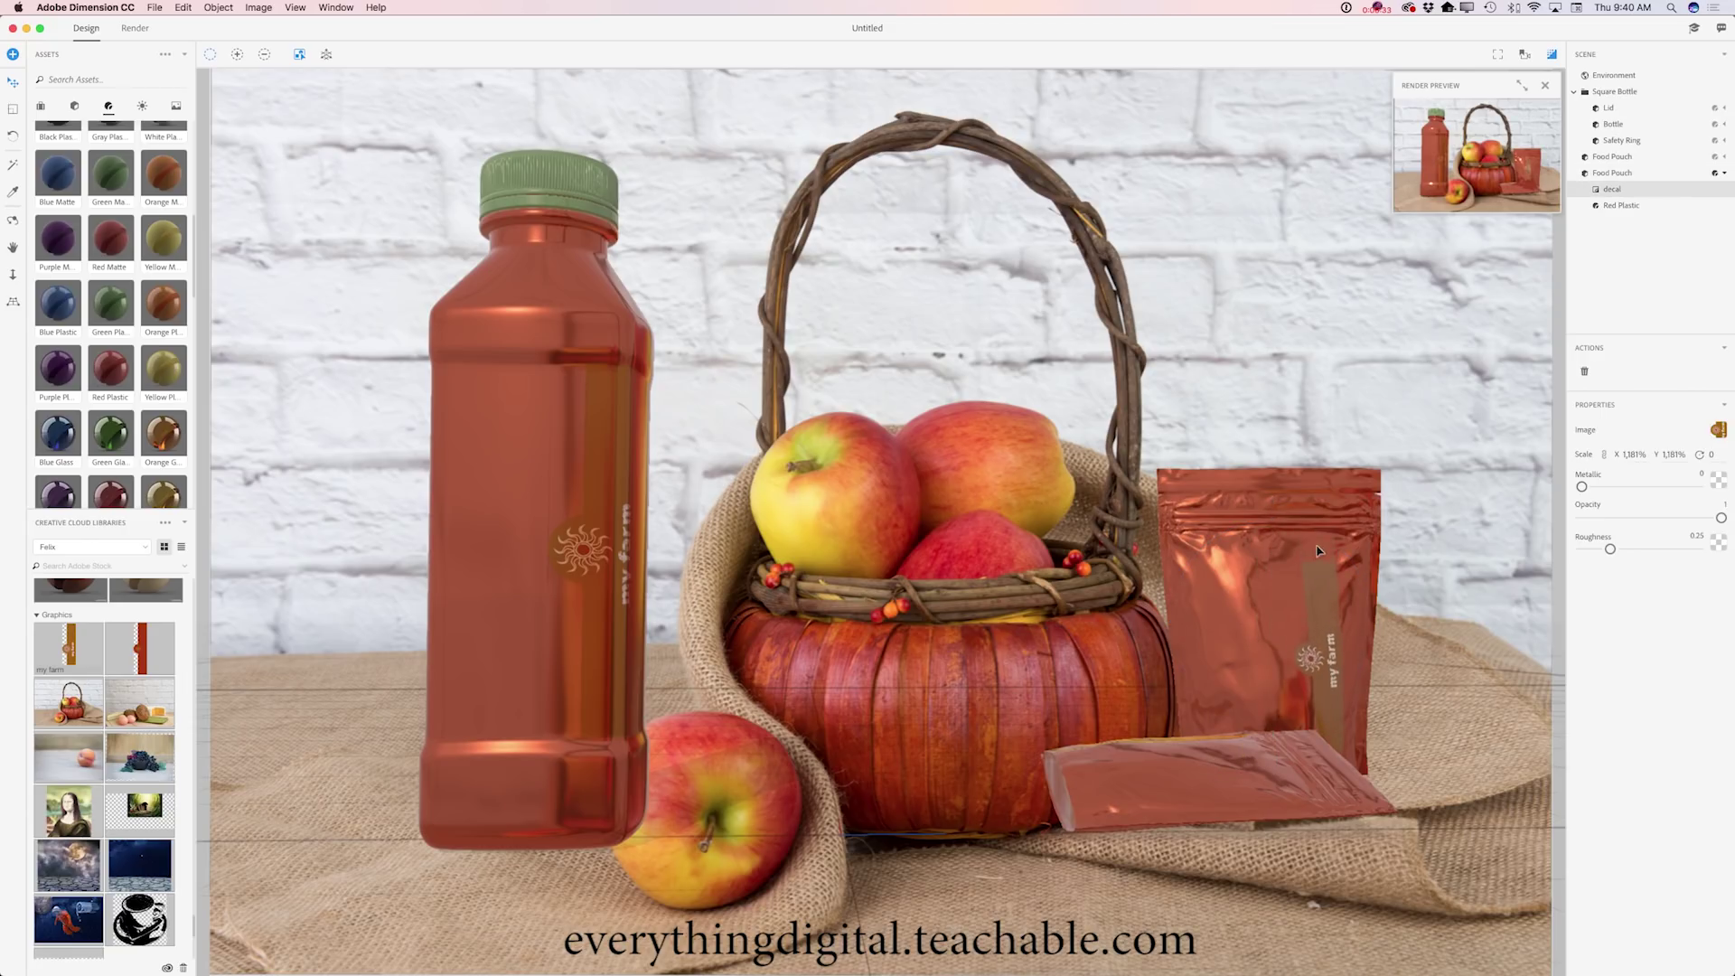
drag(1318, 540, 1326, 539)
click(1335, 521)
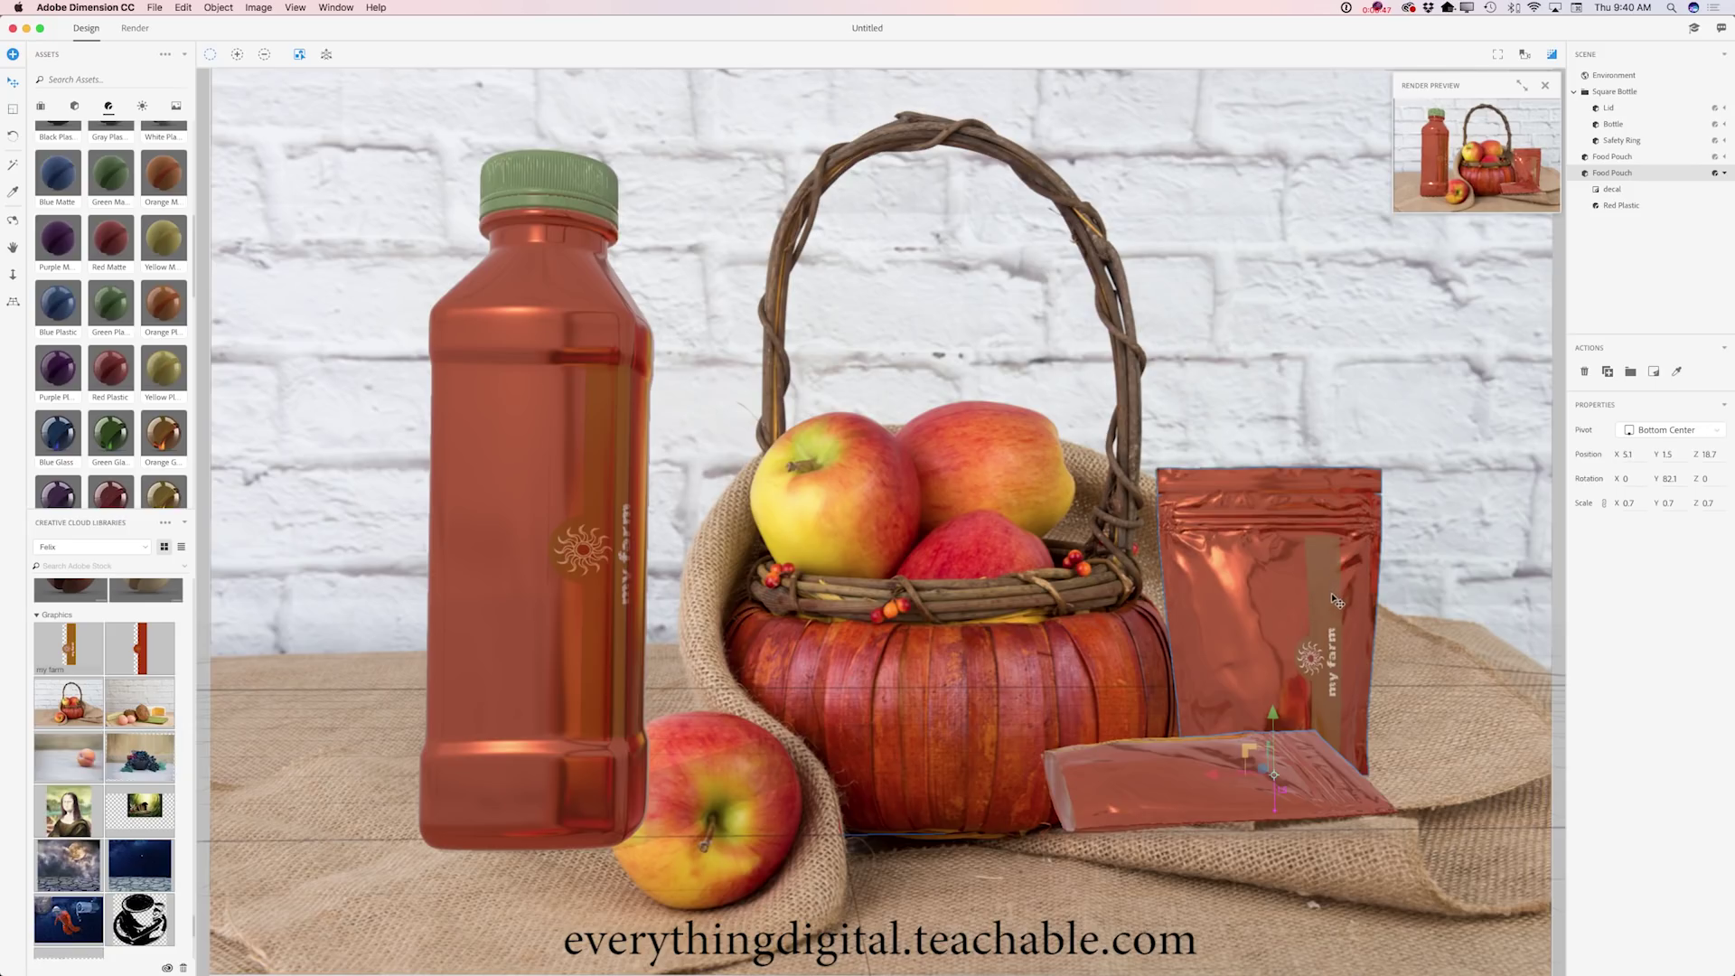
click(1613, 190)
drag(1328, 515, 1339, 520)
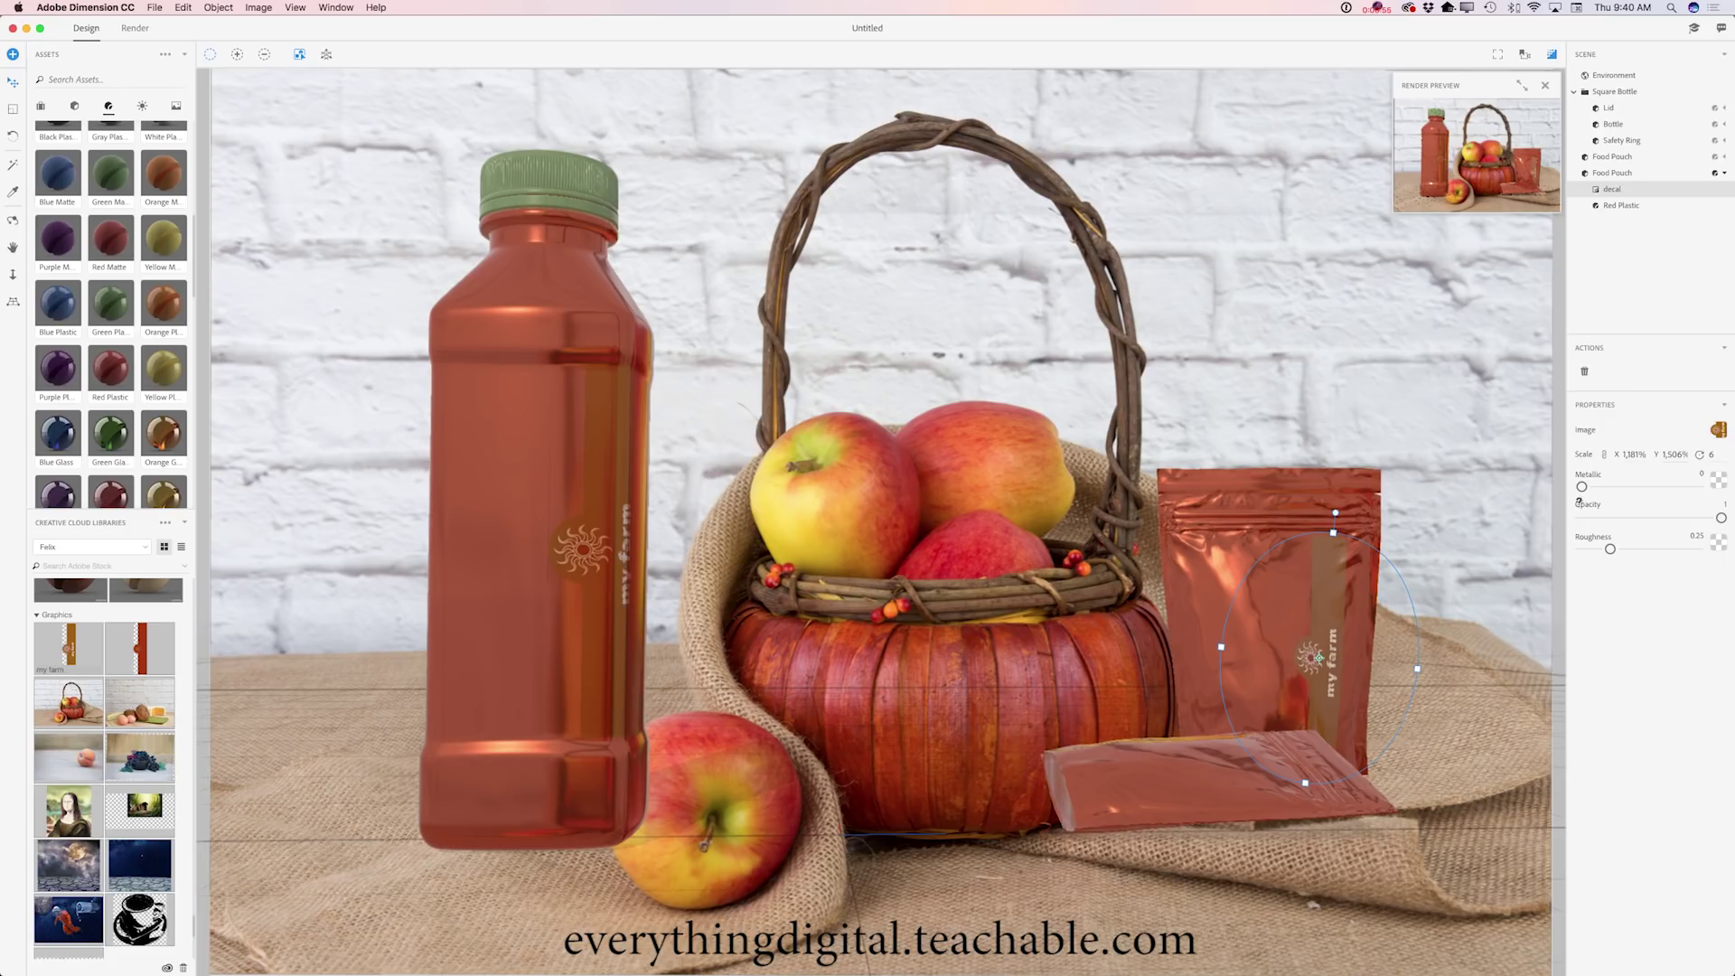
drag(1581, 486, 1710, 488)
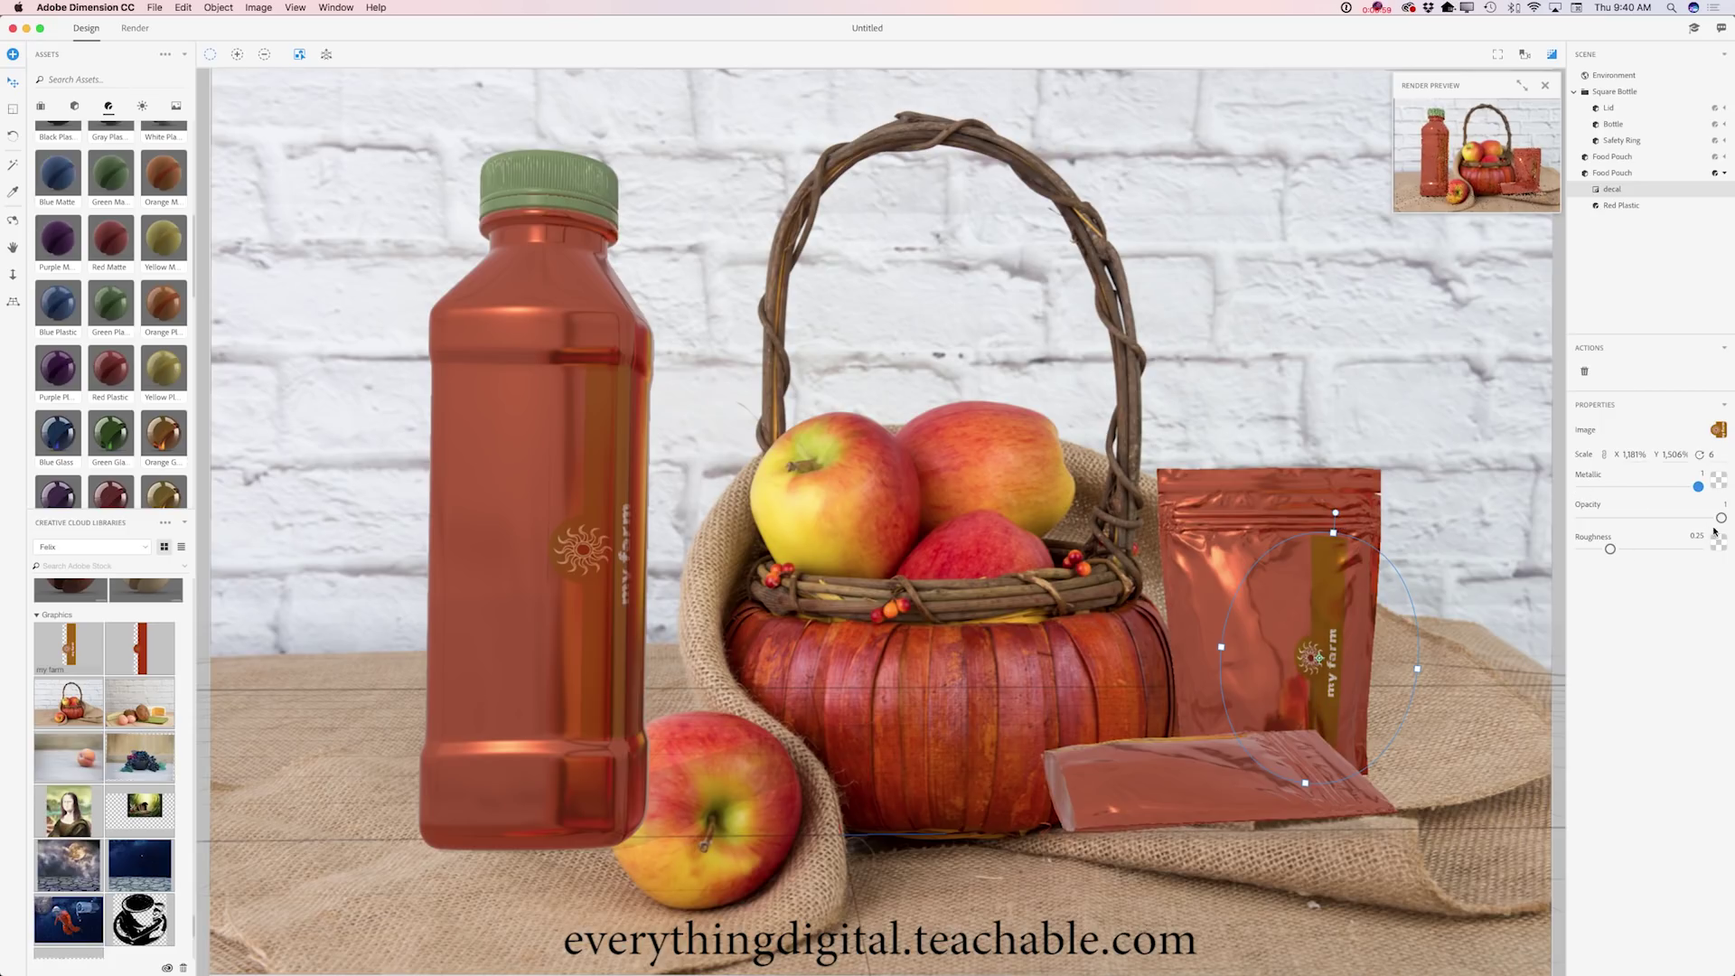
drag(1720, 518, 1681, 518)
Place the my farm graphic along the flat pouch at about 1,181% by 1,557%, rotated about 89 degrees, with Metallic 1 and Opacity 0.54
click(1611, 156)
drag(64, 652, 1195, 770)
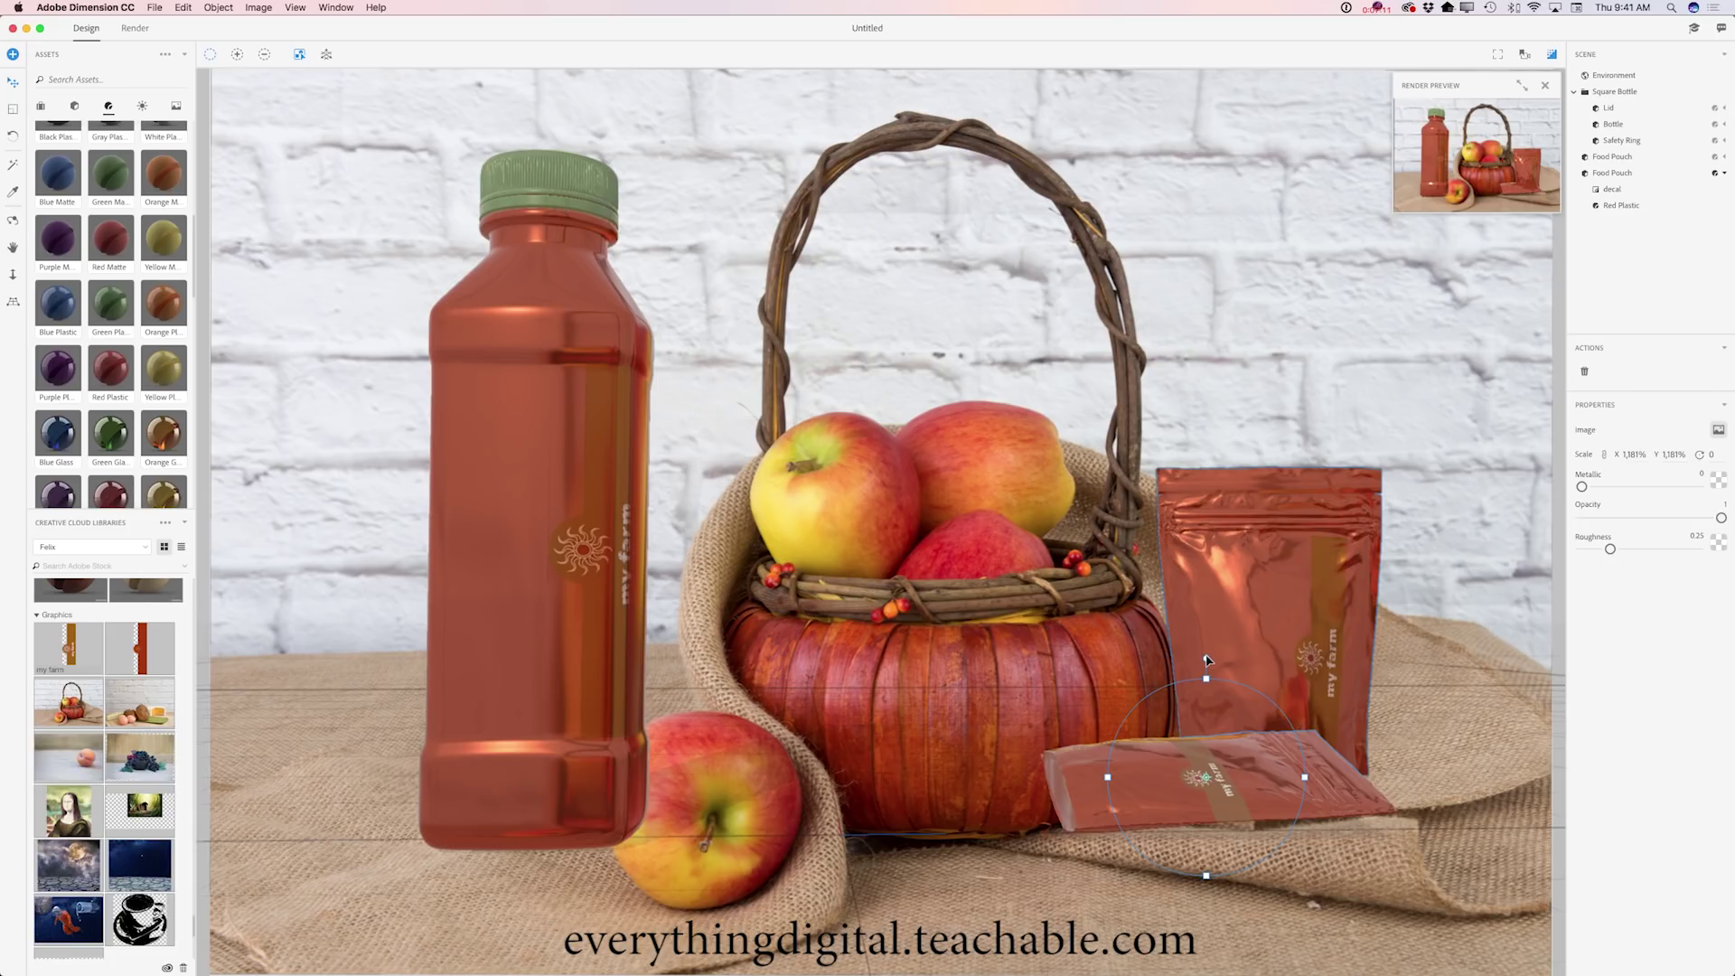
drag(1337, 752, 1326, 775)
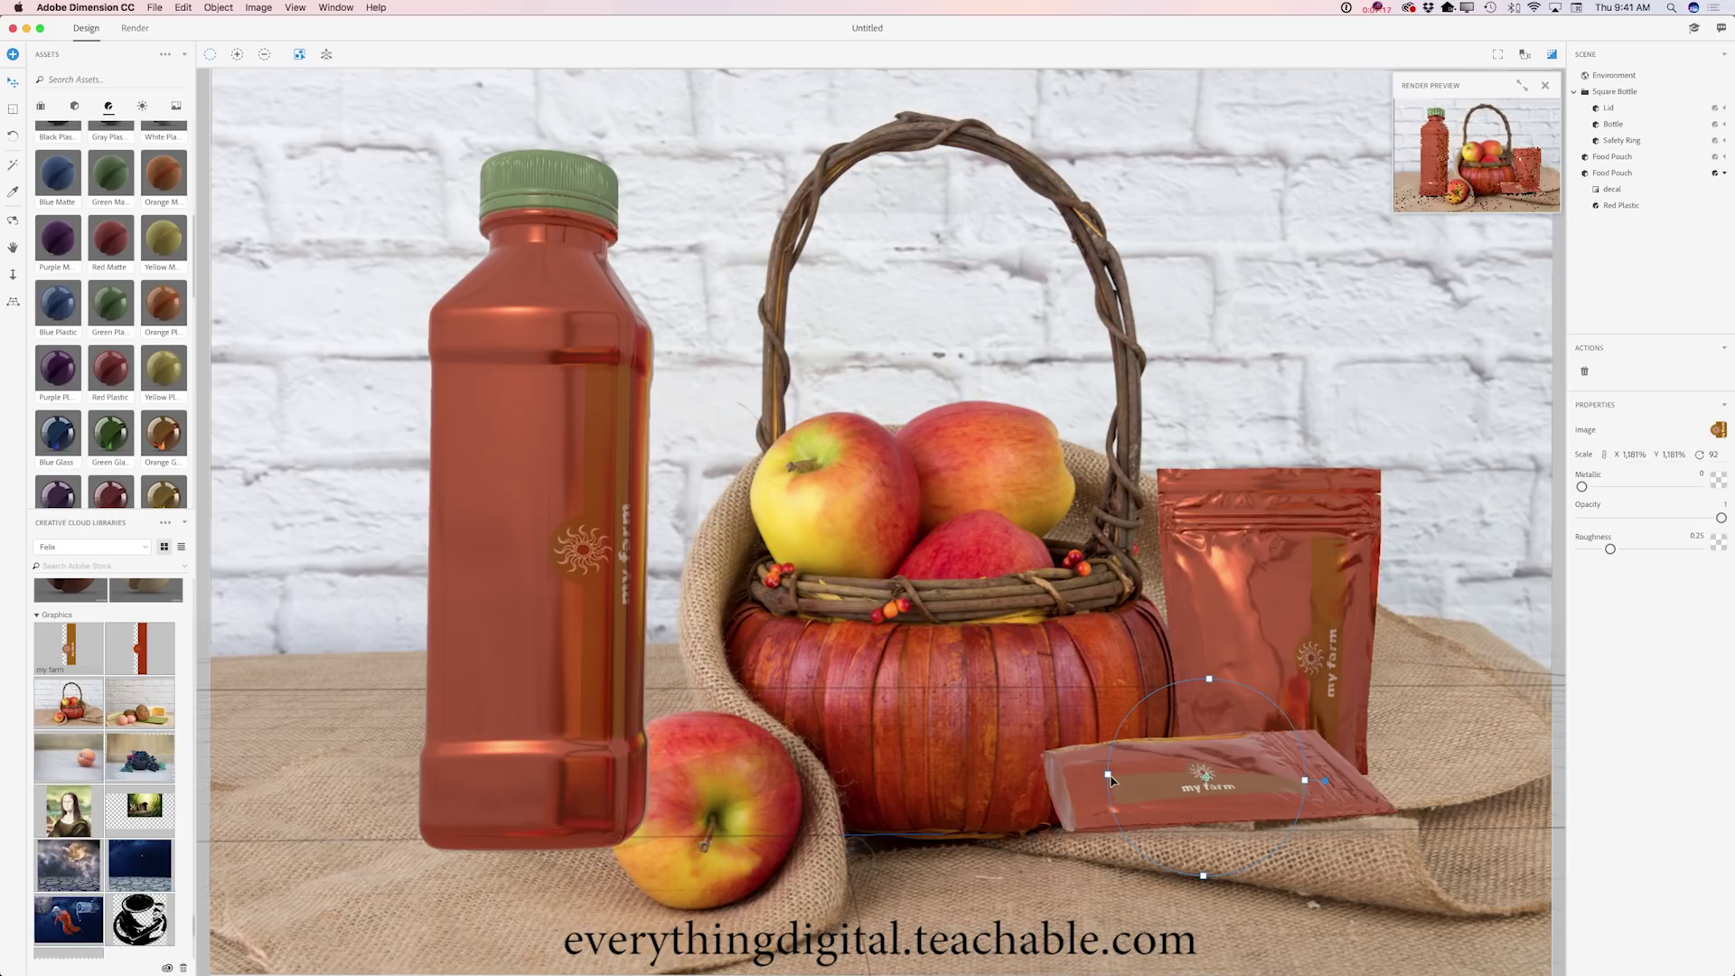
drag(1086, 779, 1066, 780)
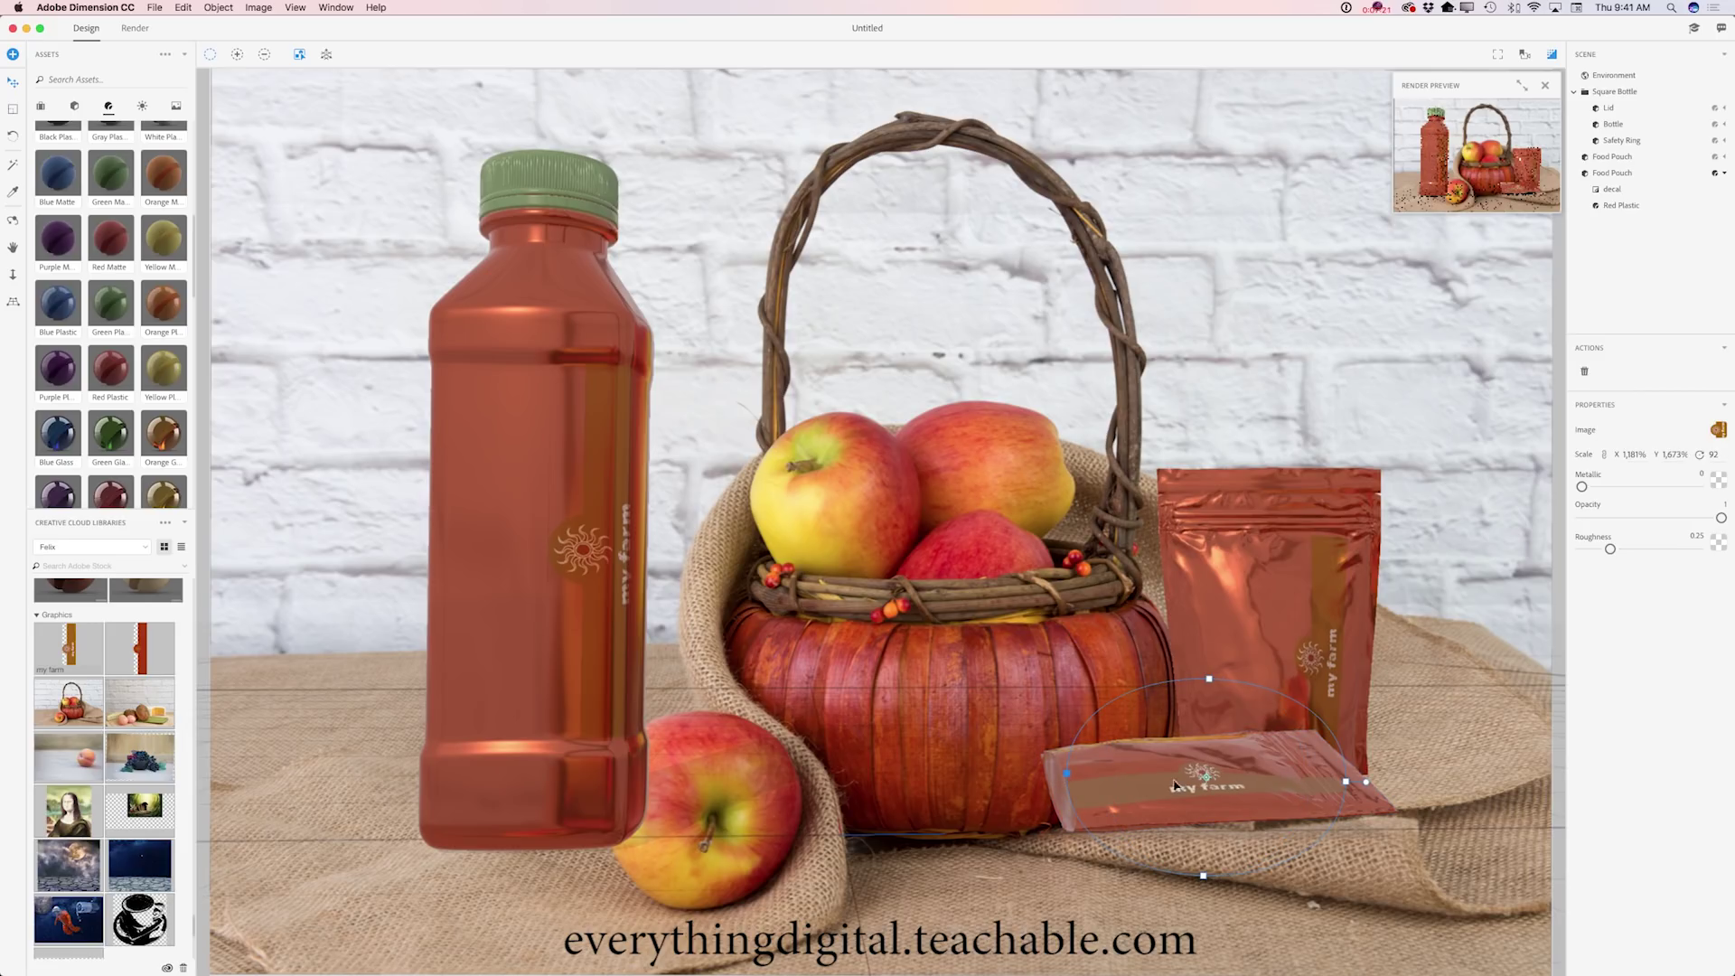
drag(1346, 781, 1324, 785)
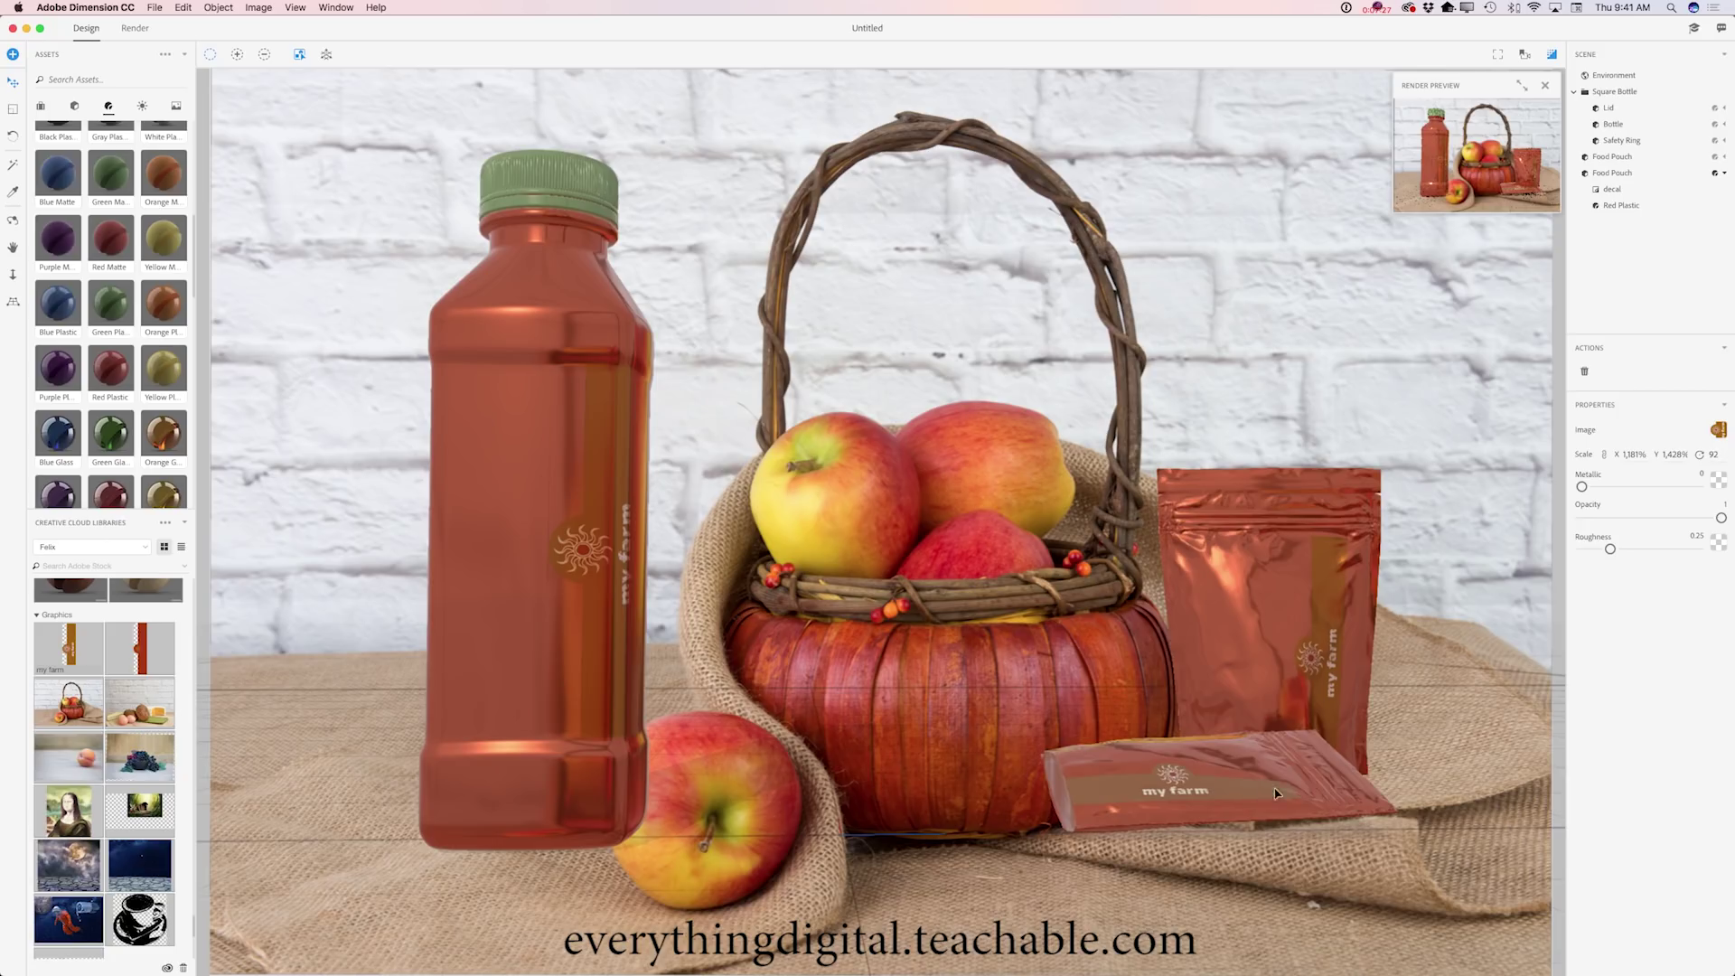
drag(1317, 786, 1299, 792)
drag(1581, 488, 1656, 520)
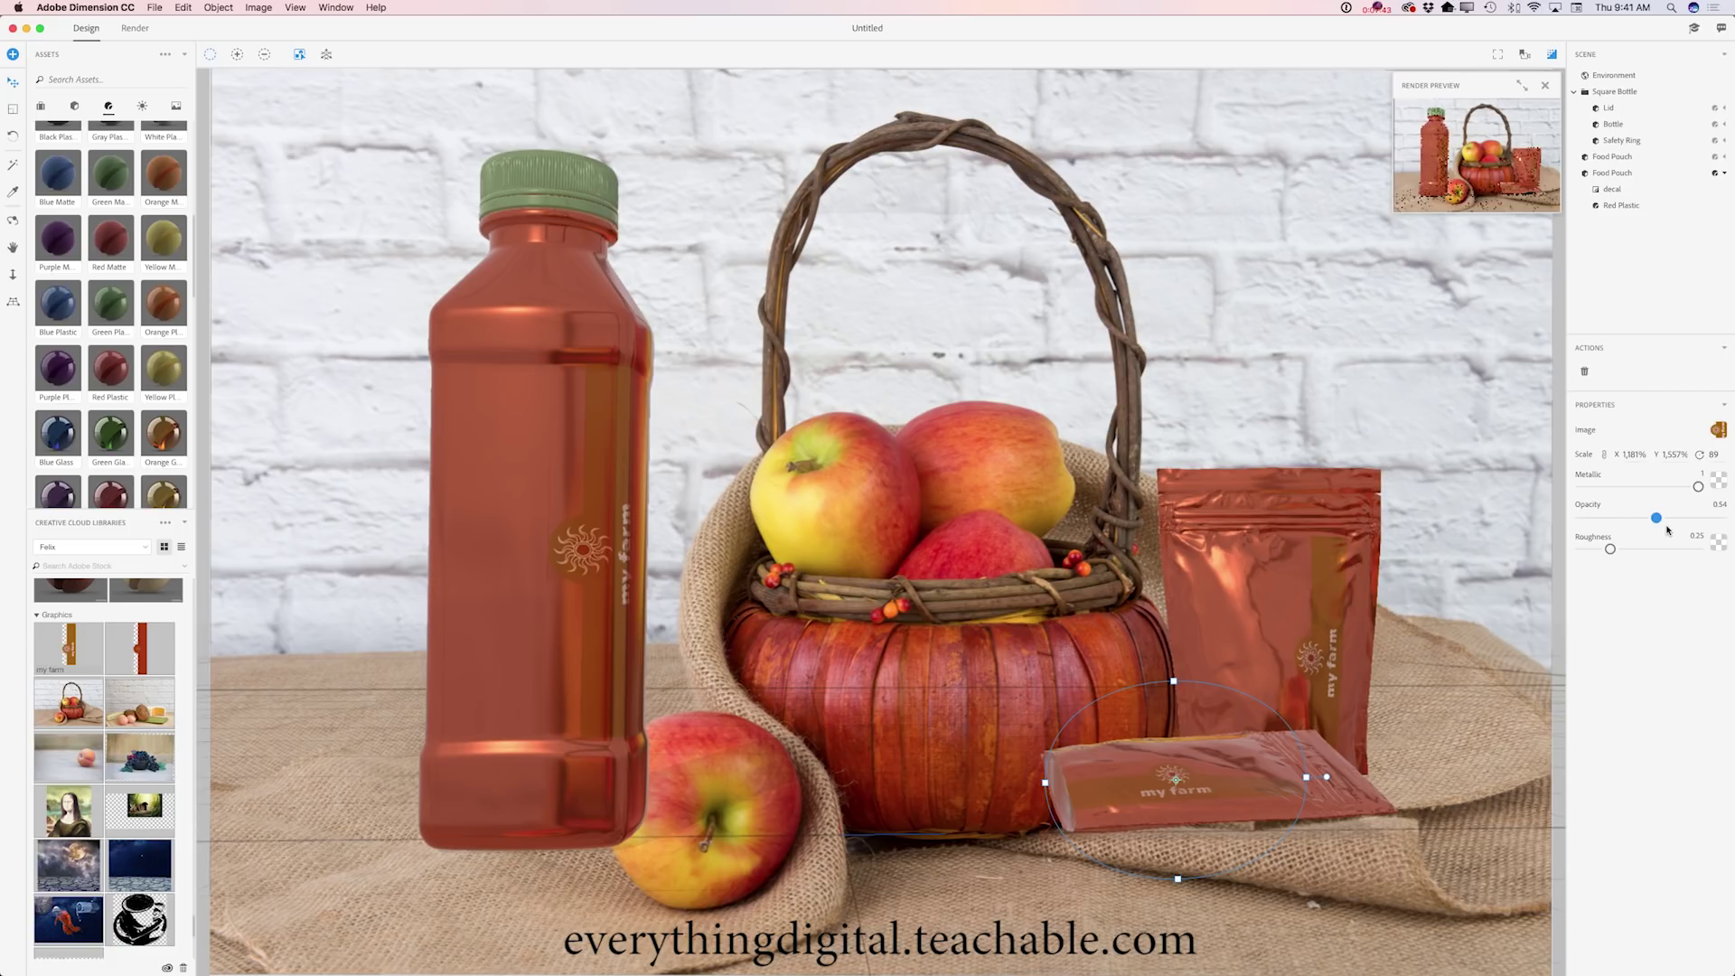
Turn off the environment's Sunlight and Ground Plane, rotate the environment light slightly and raise its intensity to about 1.12
click(1610, 75)
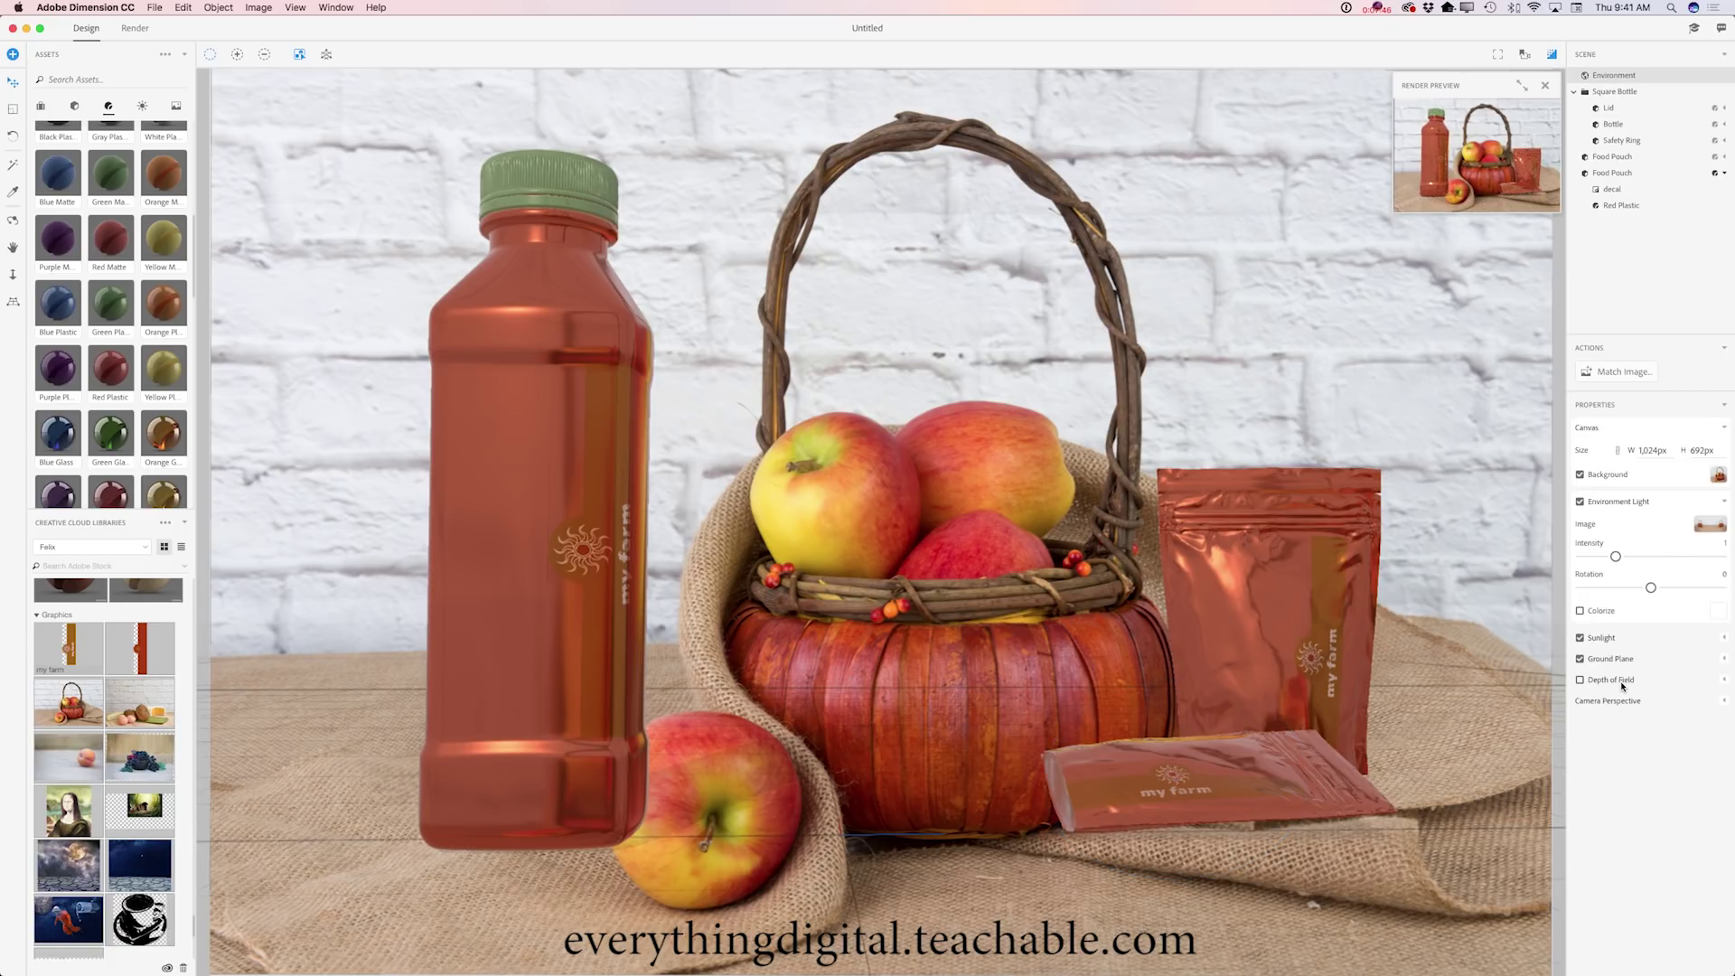
click(1579, 637)
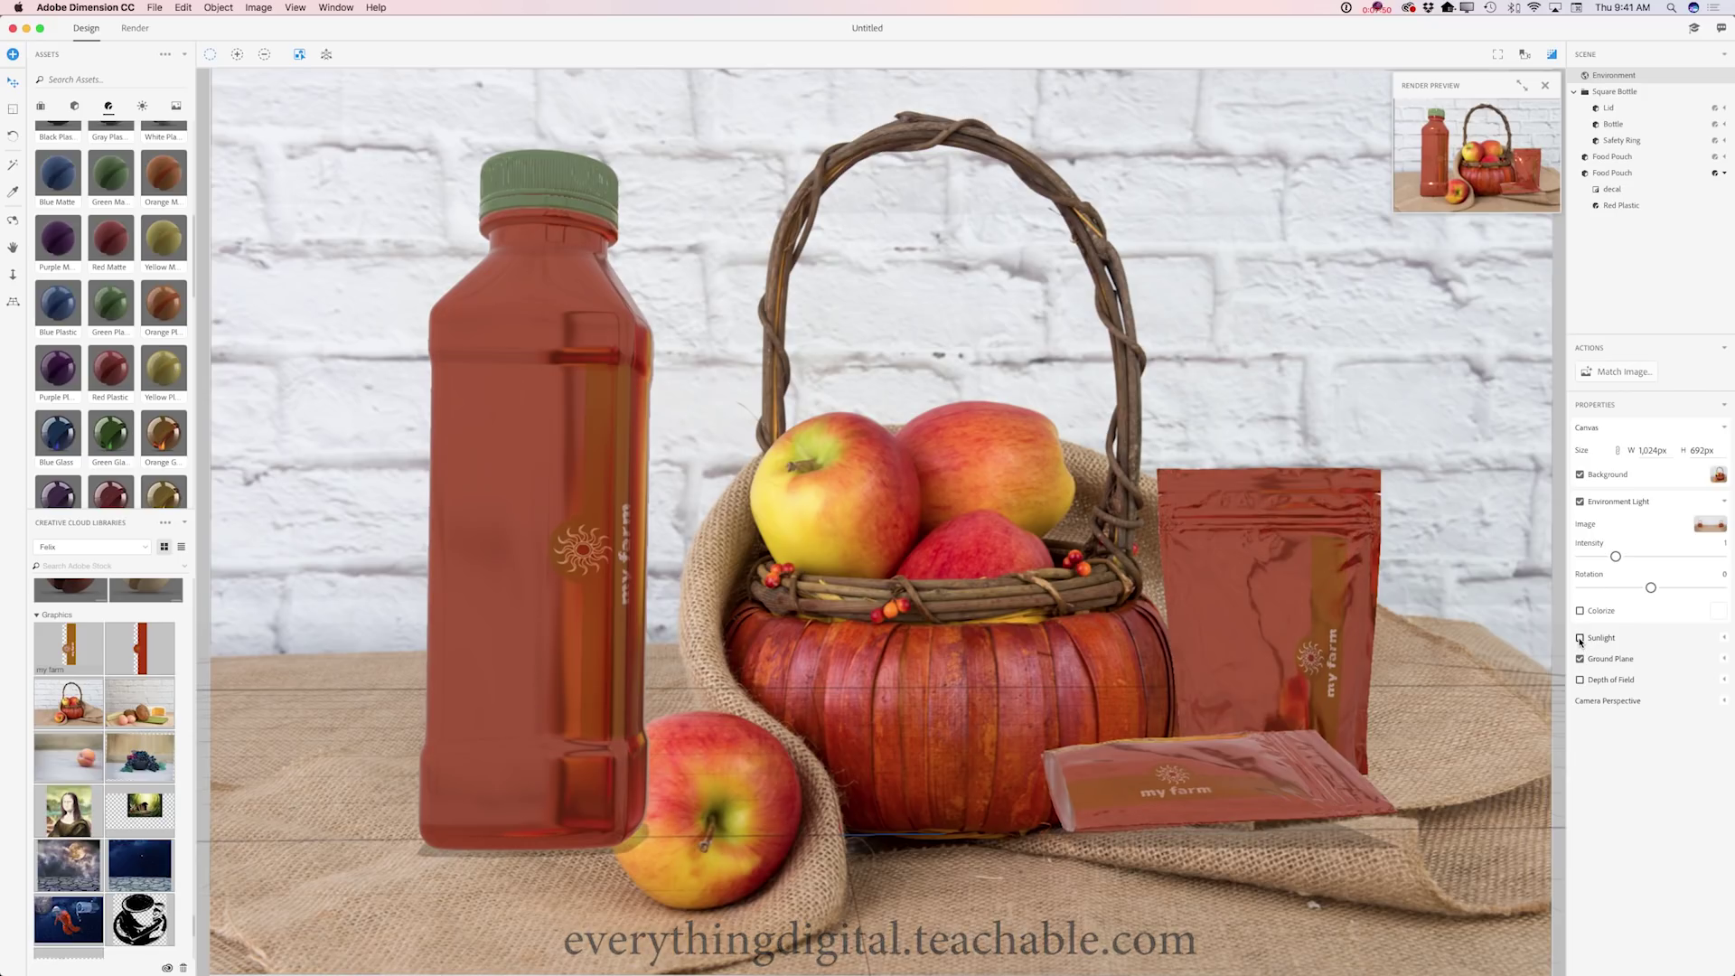
click(1580, 659)
drag(1650, 587, 1620, 568)
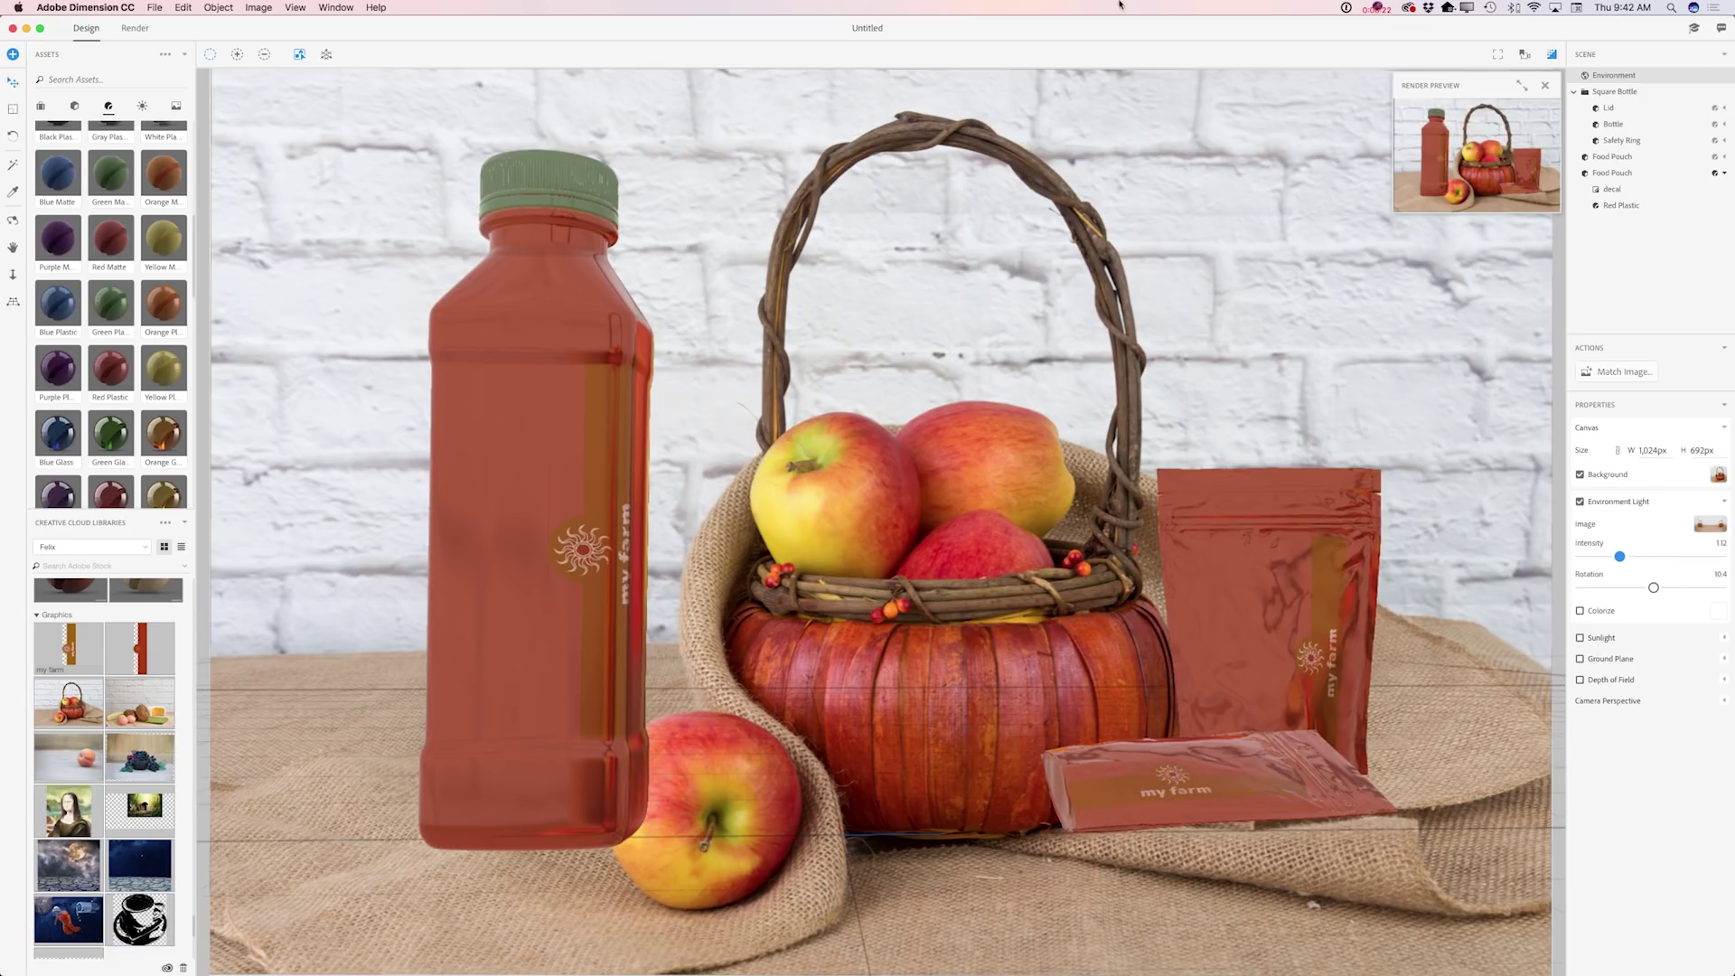
Render the scene at High (Slow) quality in the PSD (32 Bits/Channel) export format
click(136, 28)
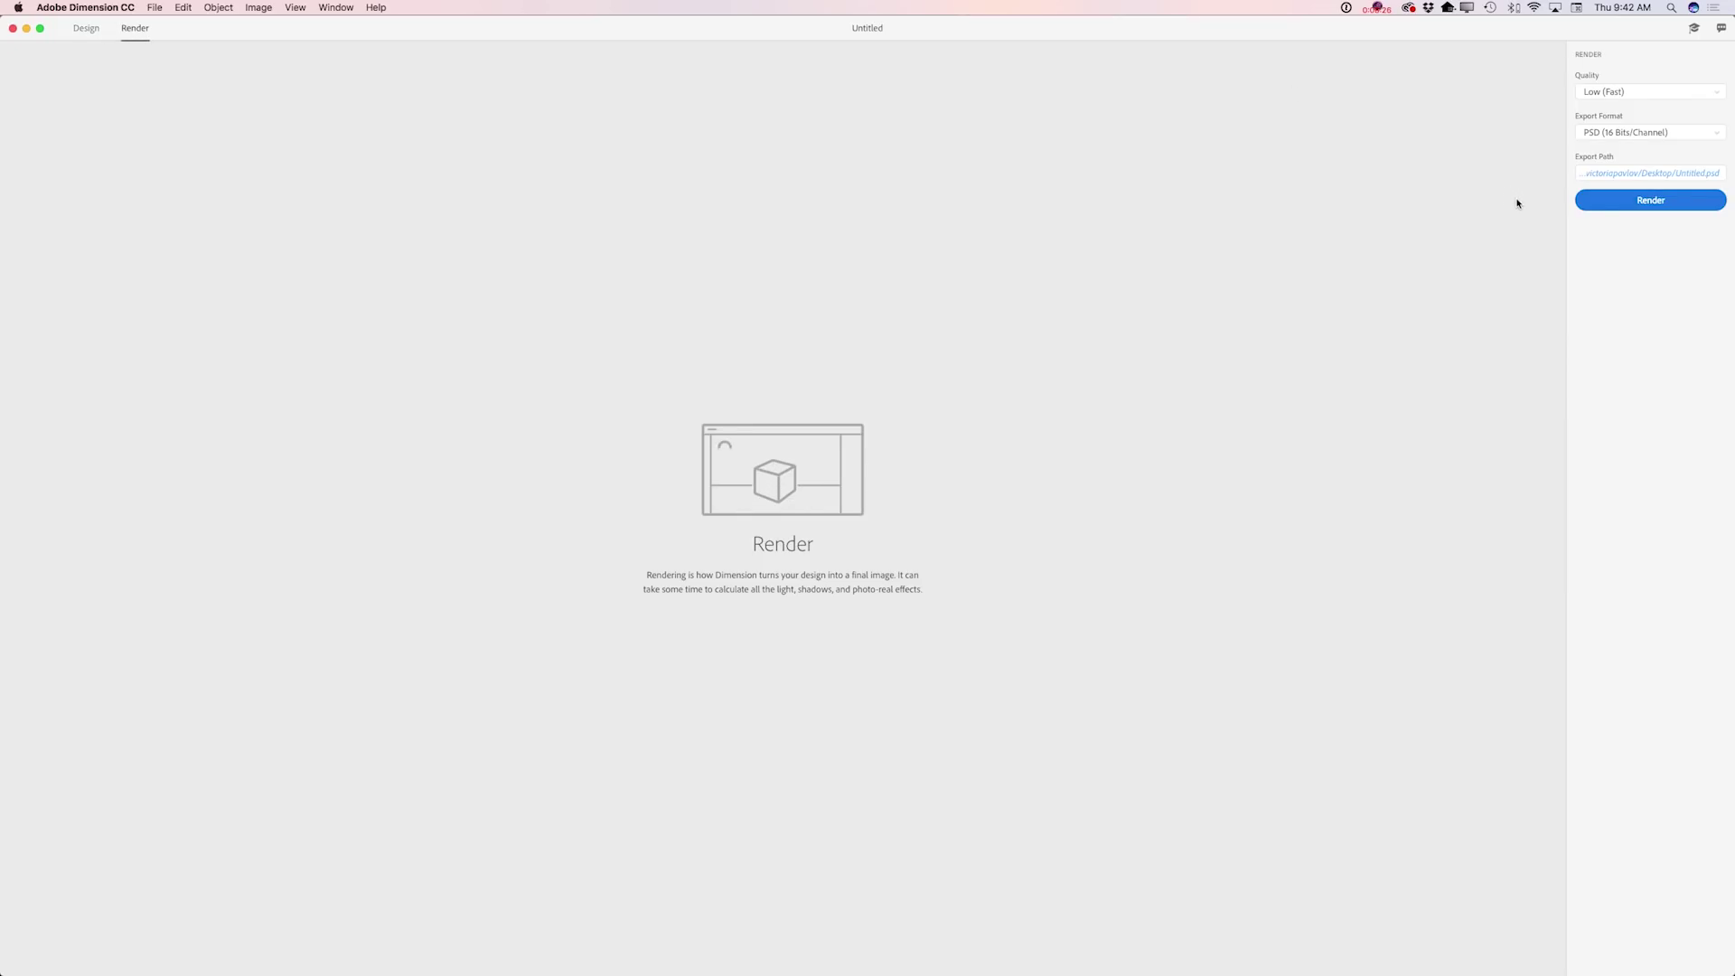
click(1601, 93)
click(1611, 112)
click(1618, 137)
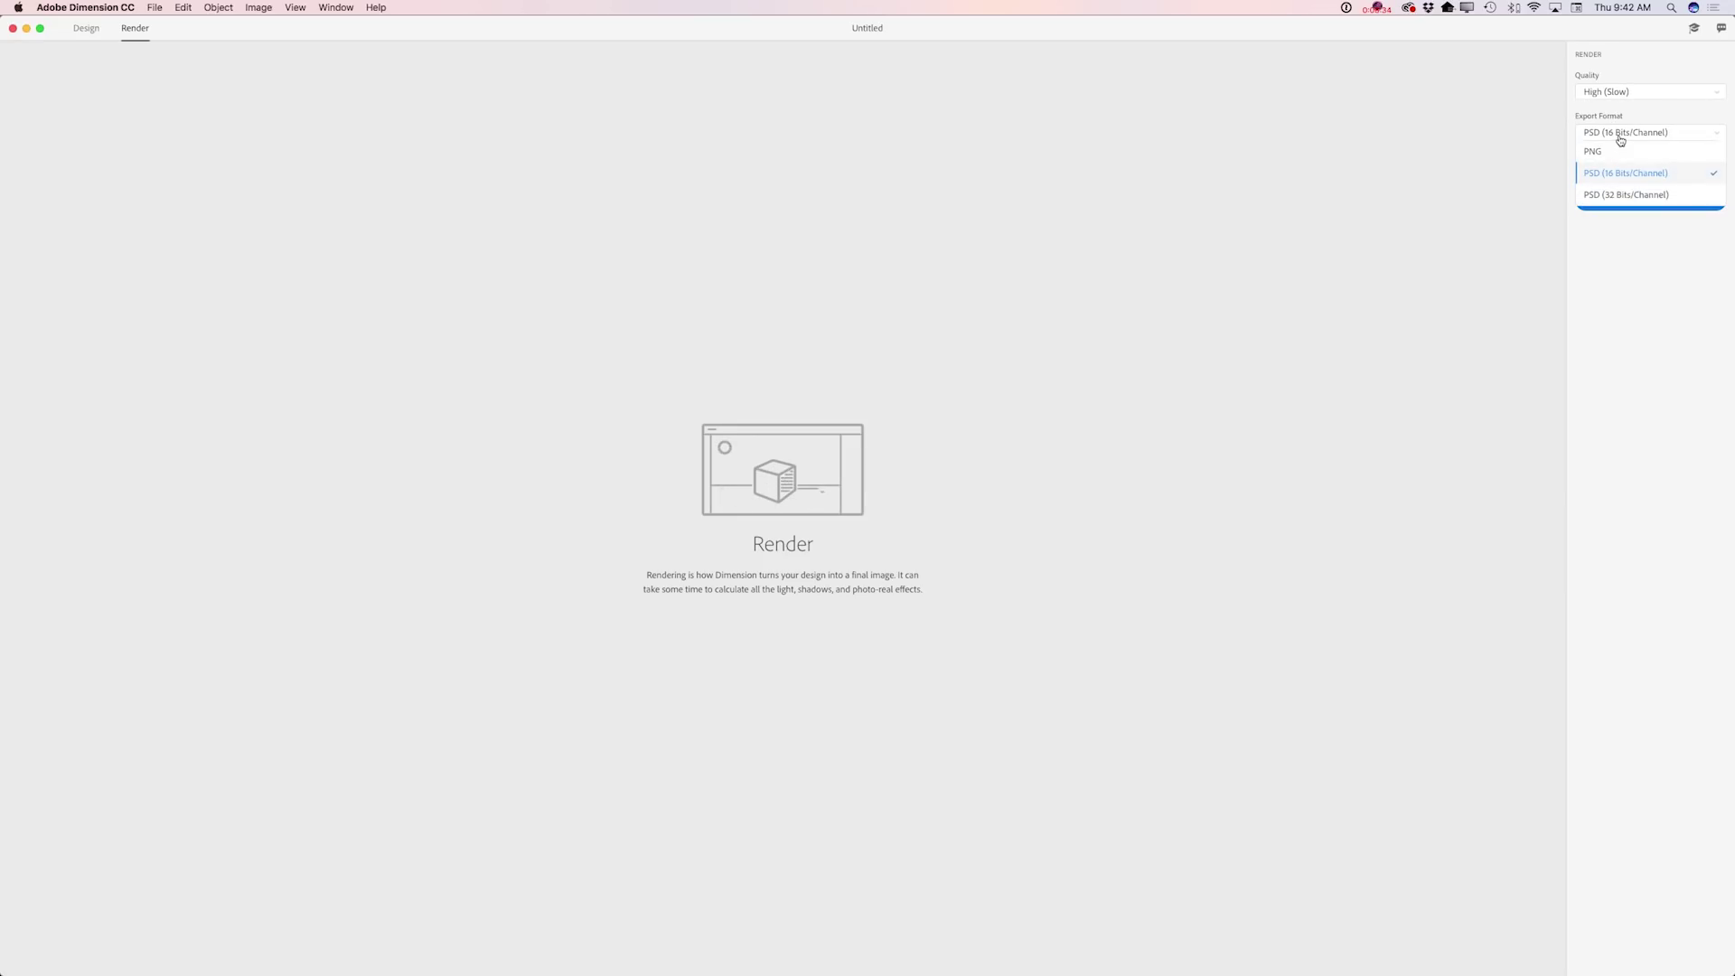
click(1625, 194)
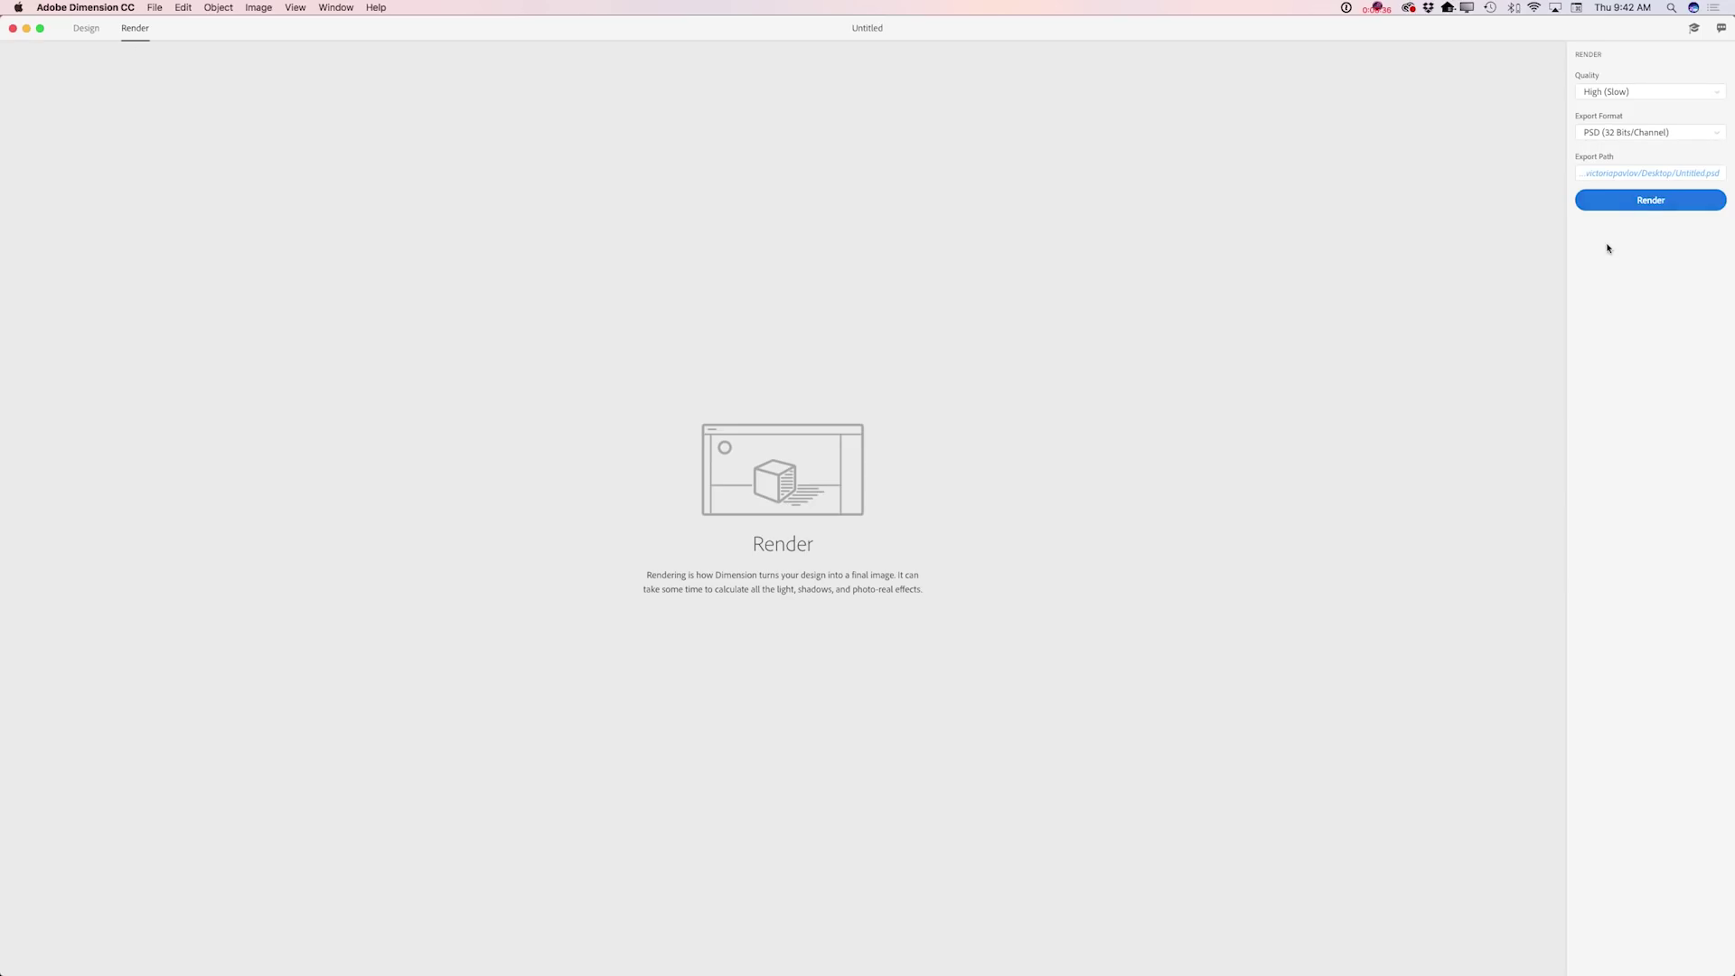
click(1665, 200)
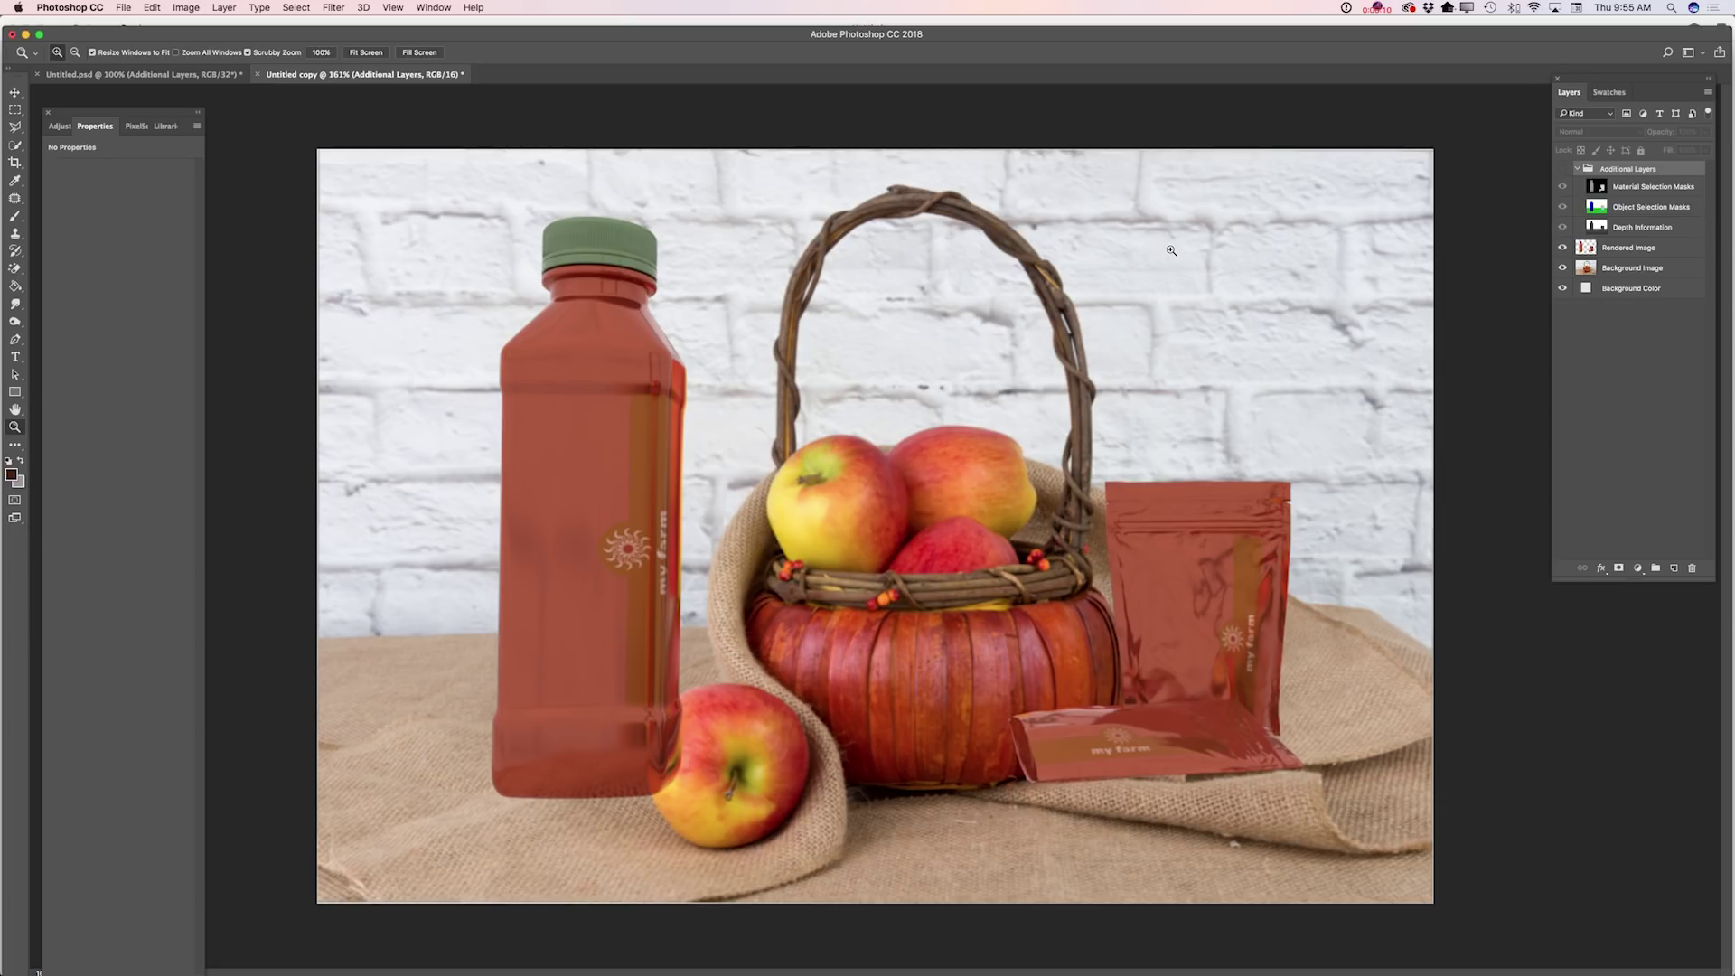
In the PSD opened in Photoshop, move the Rendered Image layer down about 8 px
click(1644, 250)
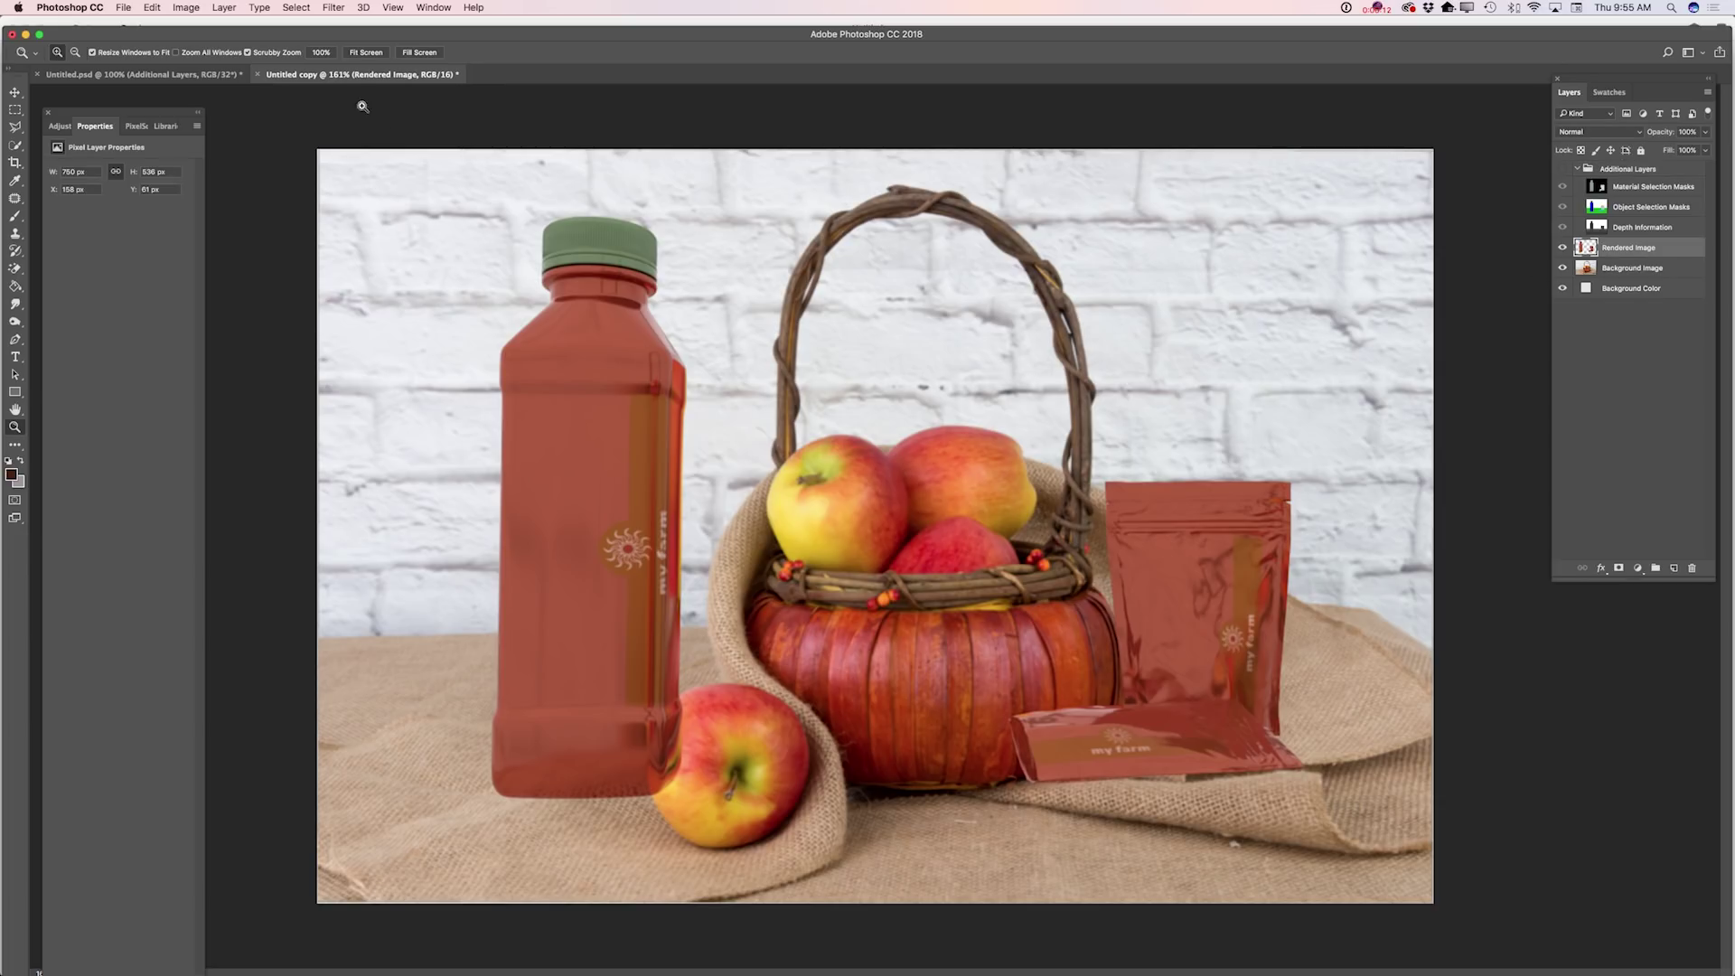
click(15, 92)
drag(611, 533, 610, 547)
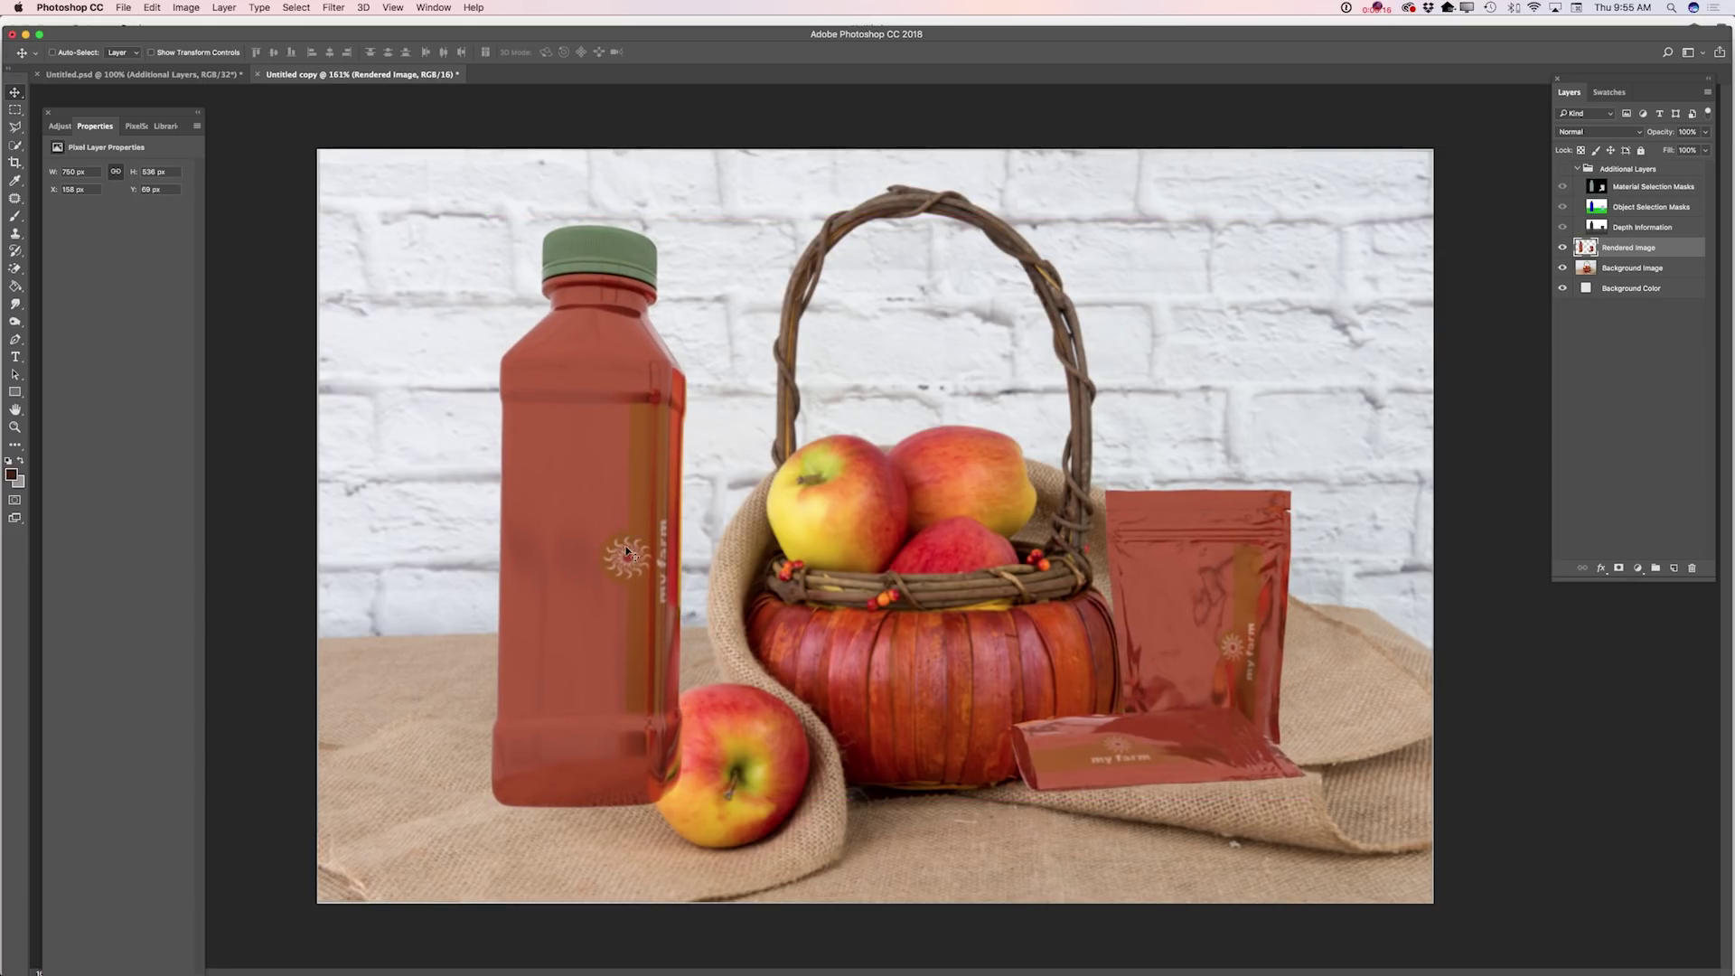
Add a layer mask to Rendered Image and paint black over the bottle's lower right edge where it covers the front apple
click(1617, 569)
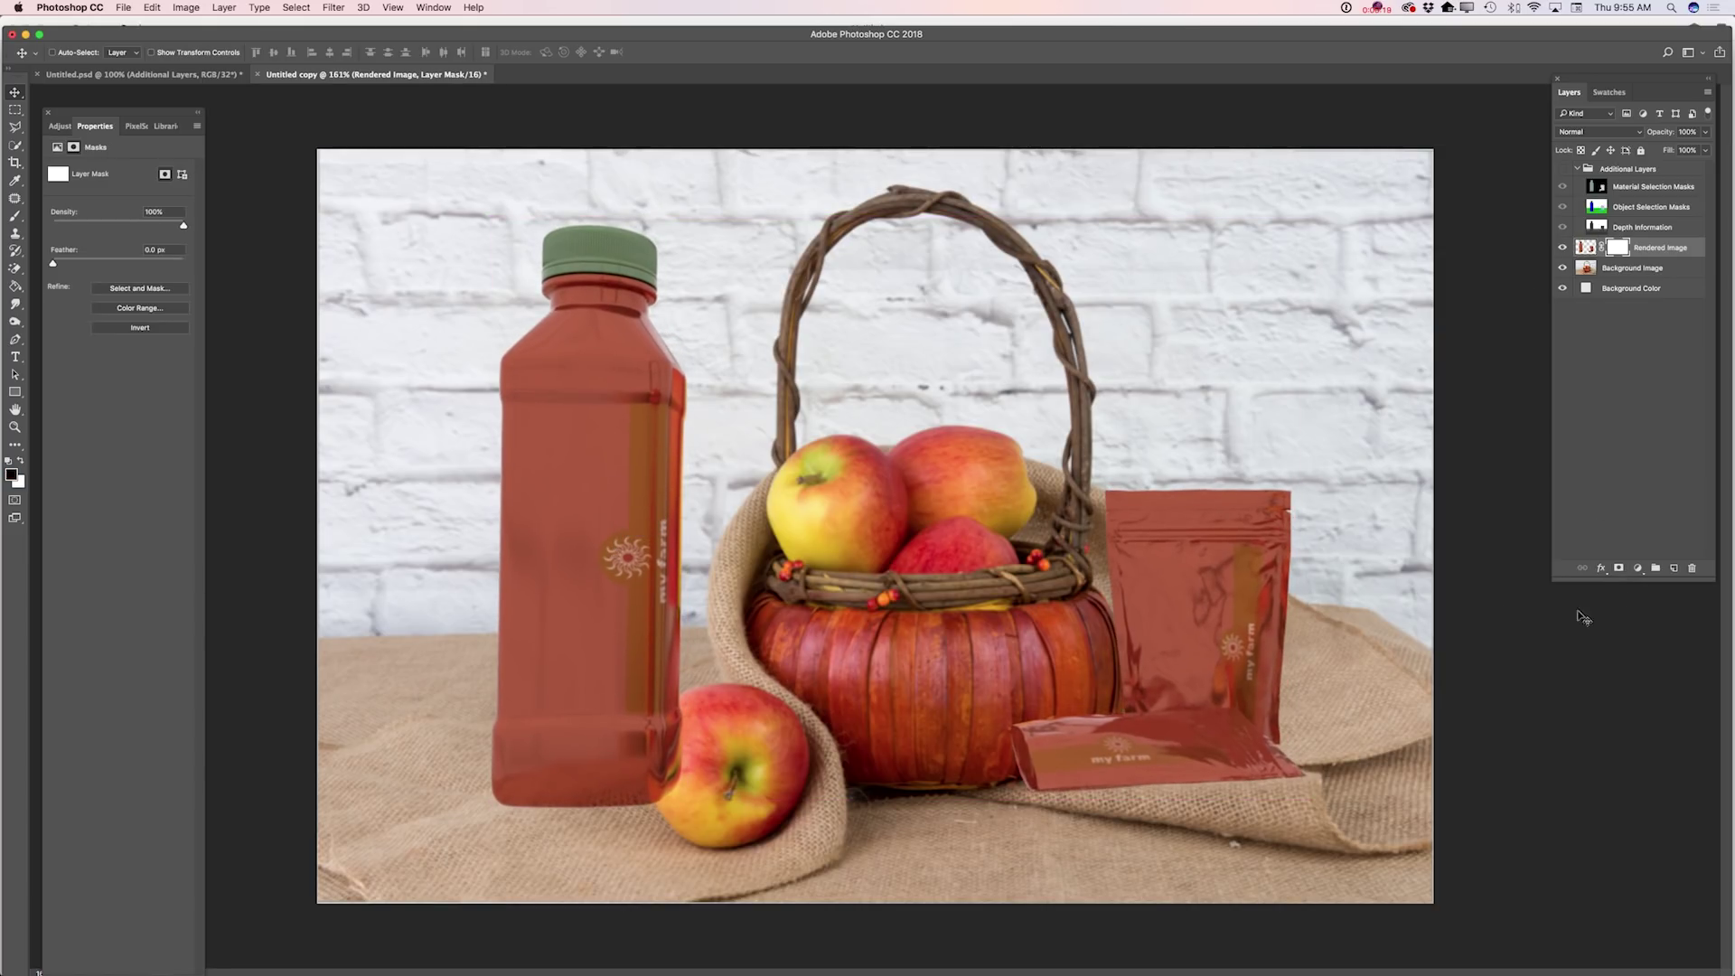
click(15, 217)
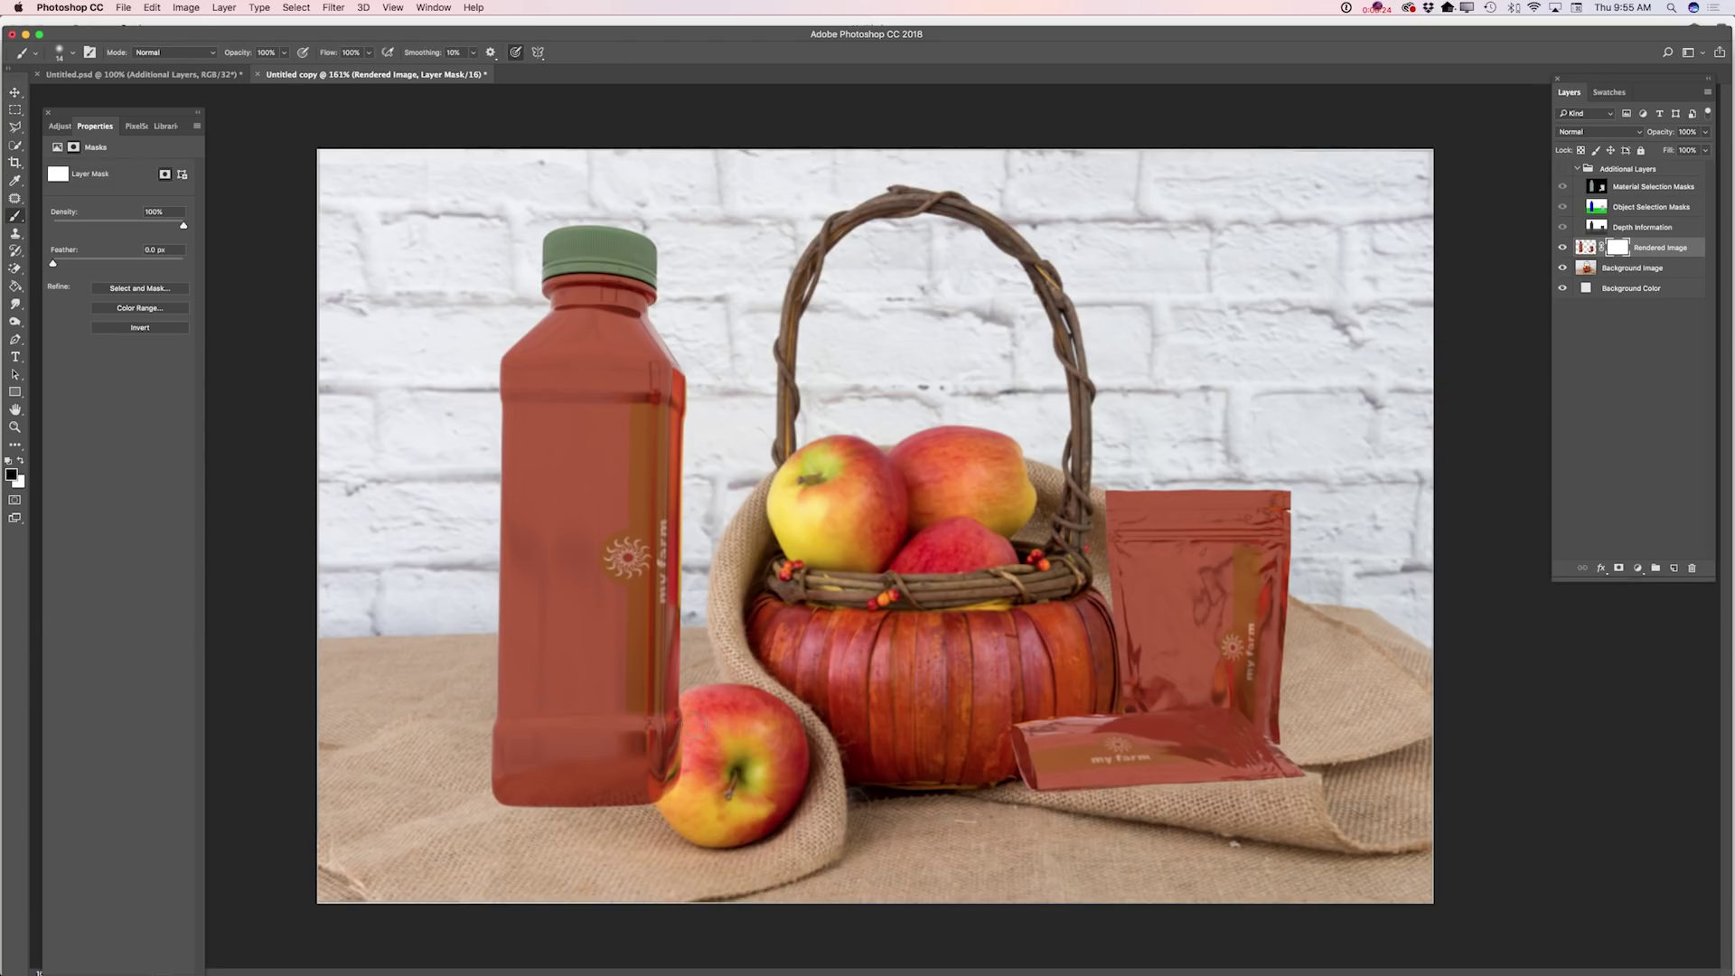
mouse_move(666, 713)
mouse_down()
mouse_move(657, 770)
mouse_move(690, 701)
mouse_move(662, 769)
mouse_move(664, 725)
mouse_move(691, 699)
mouse_move(649, 795)
mouse_up()
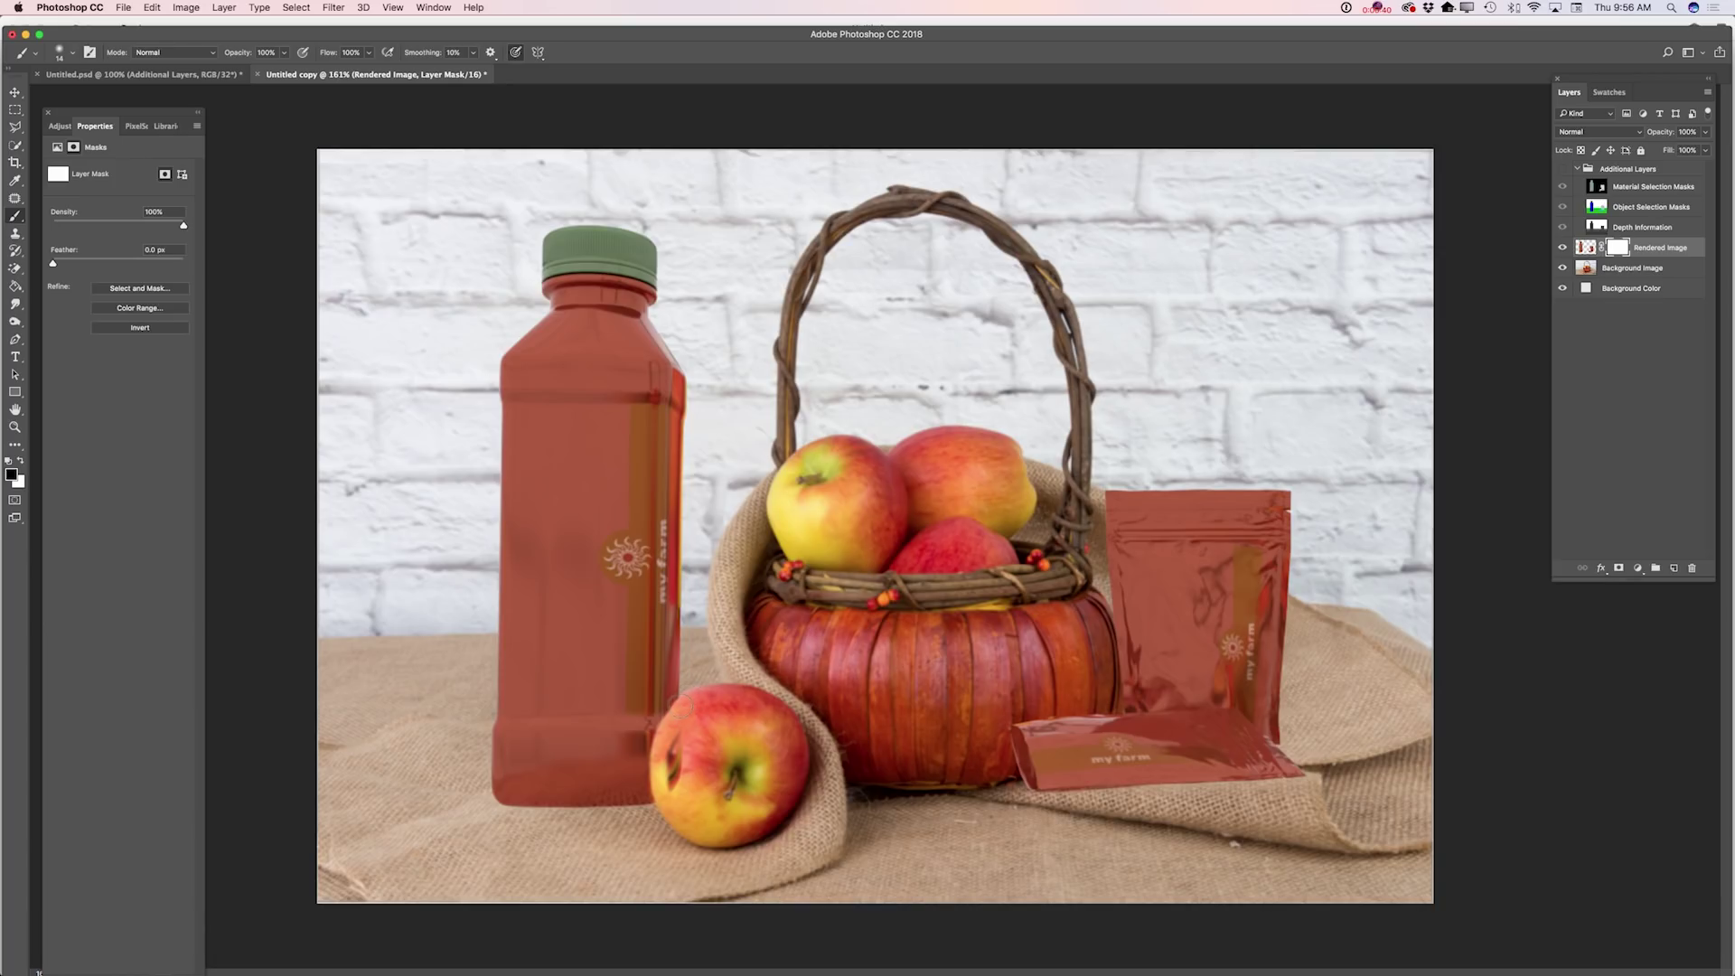
Paint the rest of the bottle's edge off the front apple on the Rendered Image mask and switch the brush to white
mouse_move(661, 762)
mouse_down()
mouse_move(692, 704)
mouse_move(660, 728)
mouse_move(689, 698)
mouse_move(650, 730)
mouse_move(664, 800)
mouse_up()
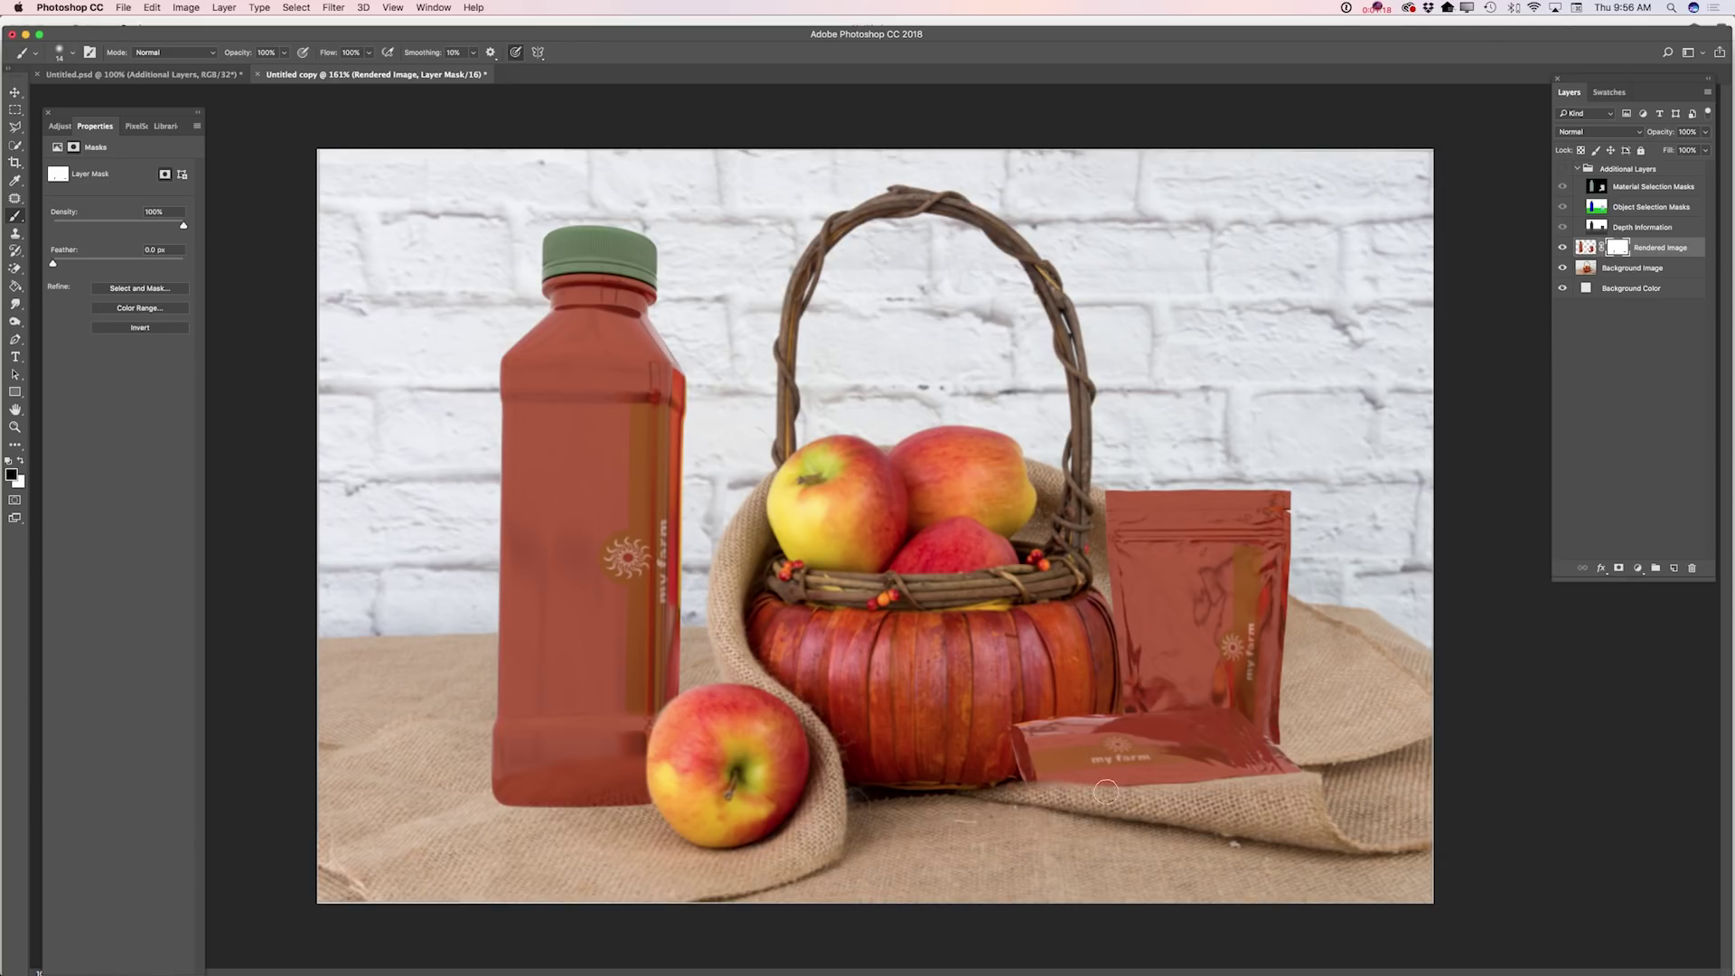
click(23, 461)
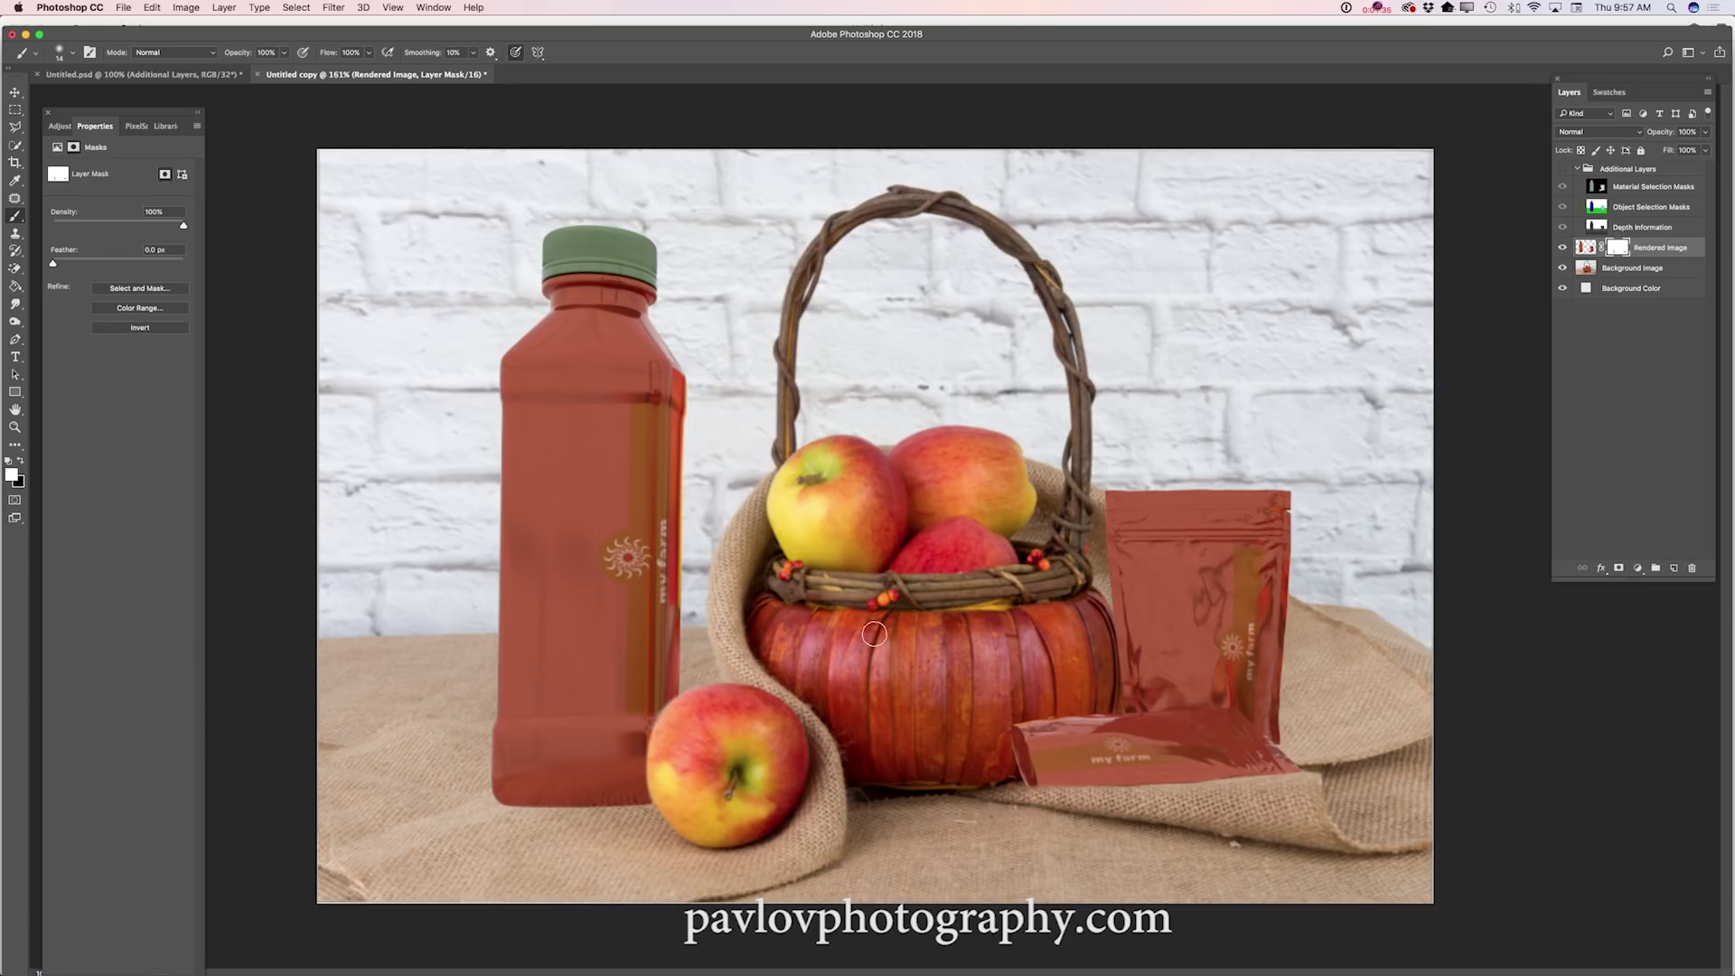
Add a new layer directly above Background Image and sample a dark brown shadow color from the burlap beneath the basket
click(1634, 269)
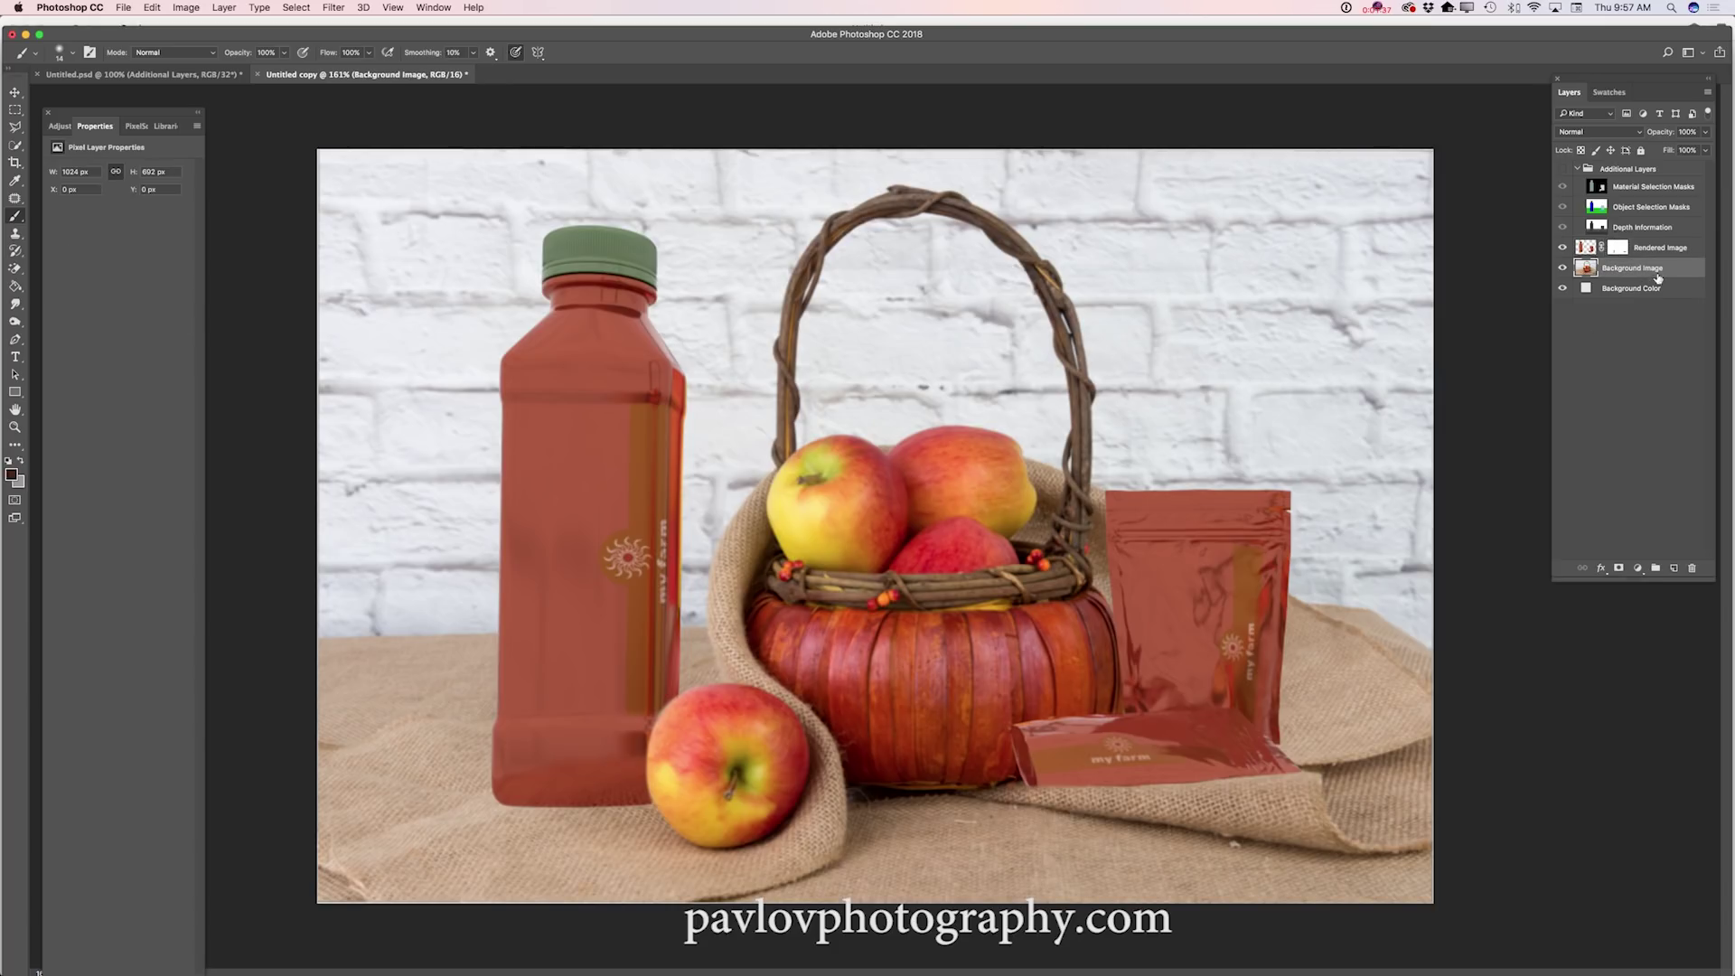
click(1674, 569)
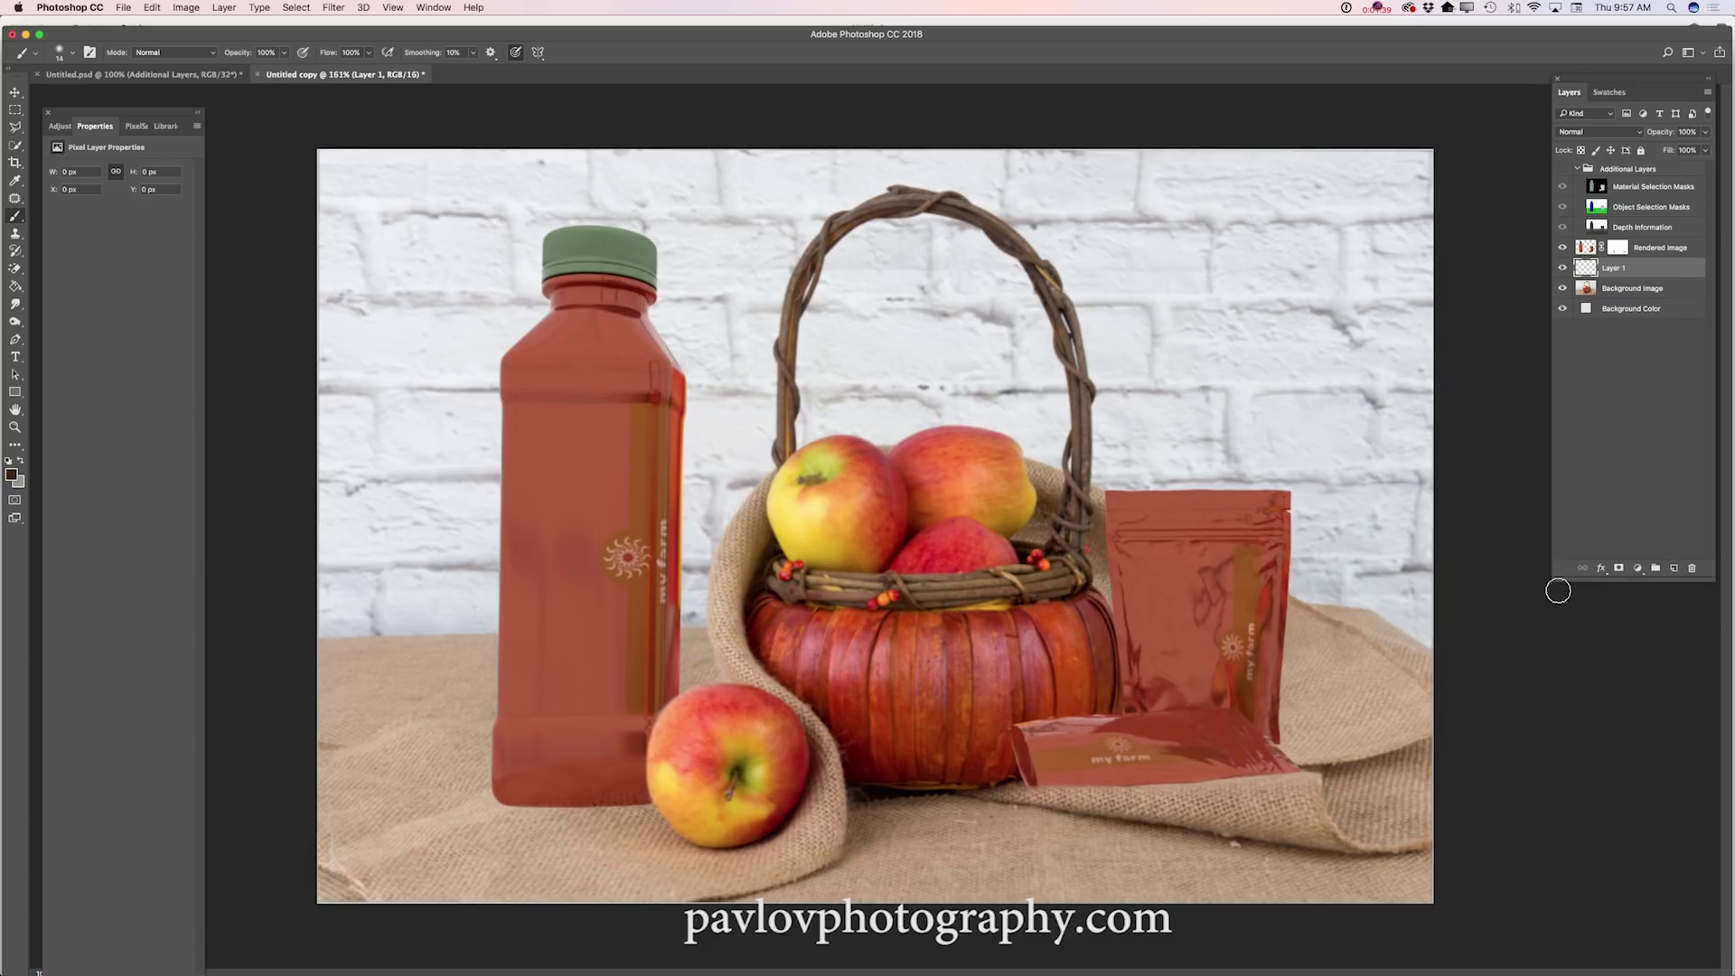
click(14, 180)
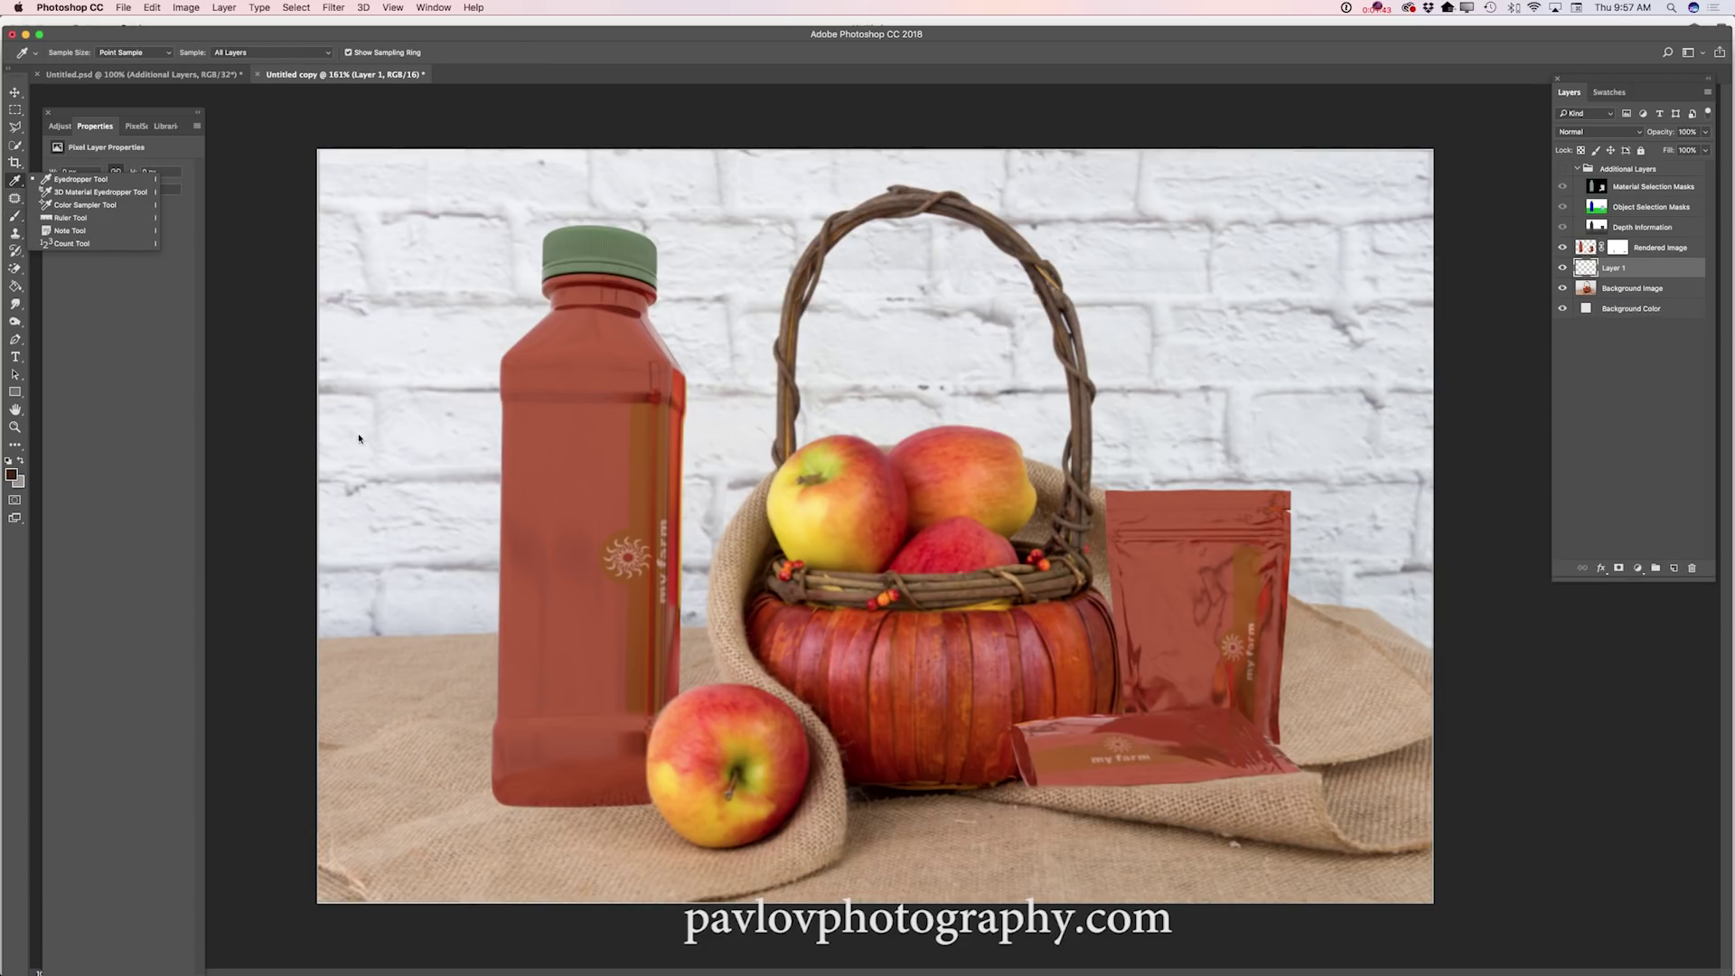
click(86, 180)
click(884, 804)
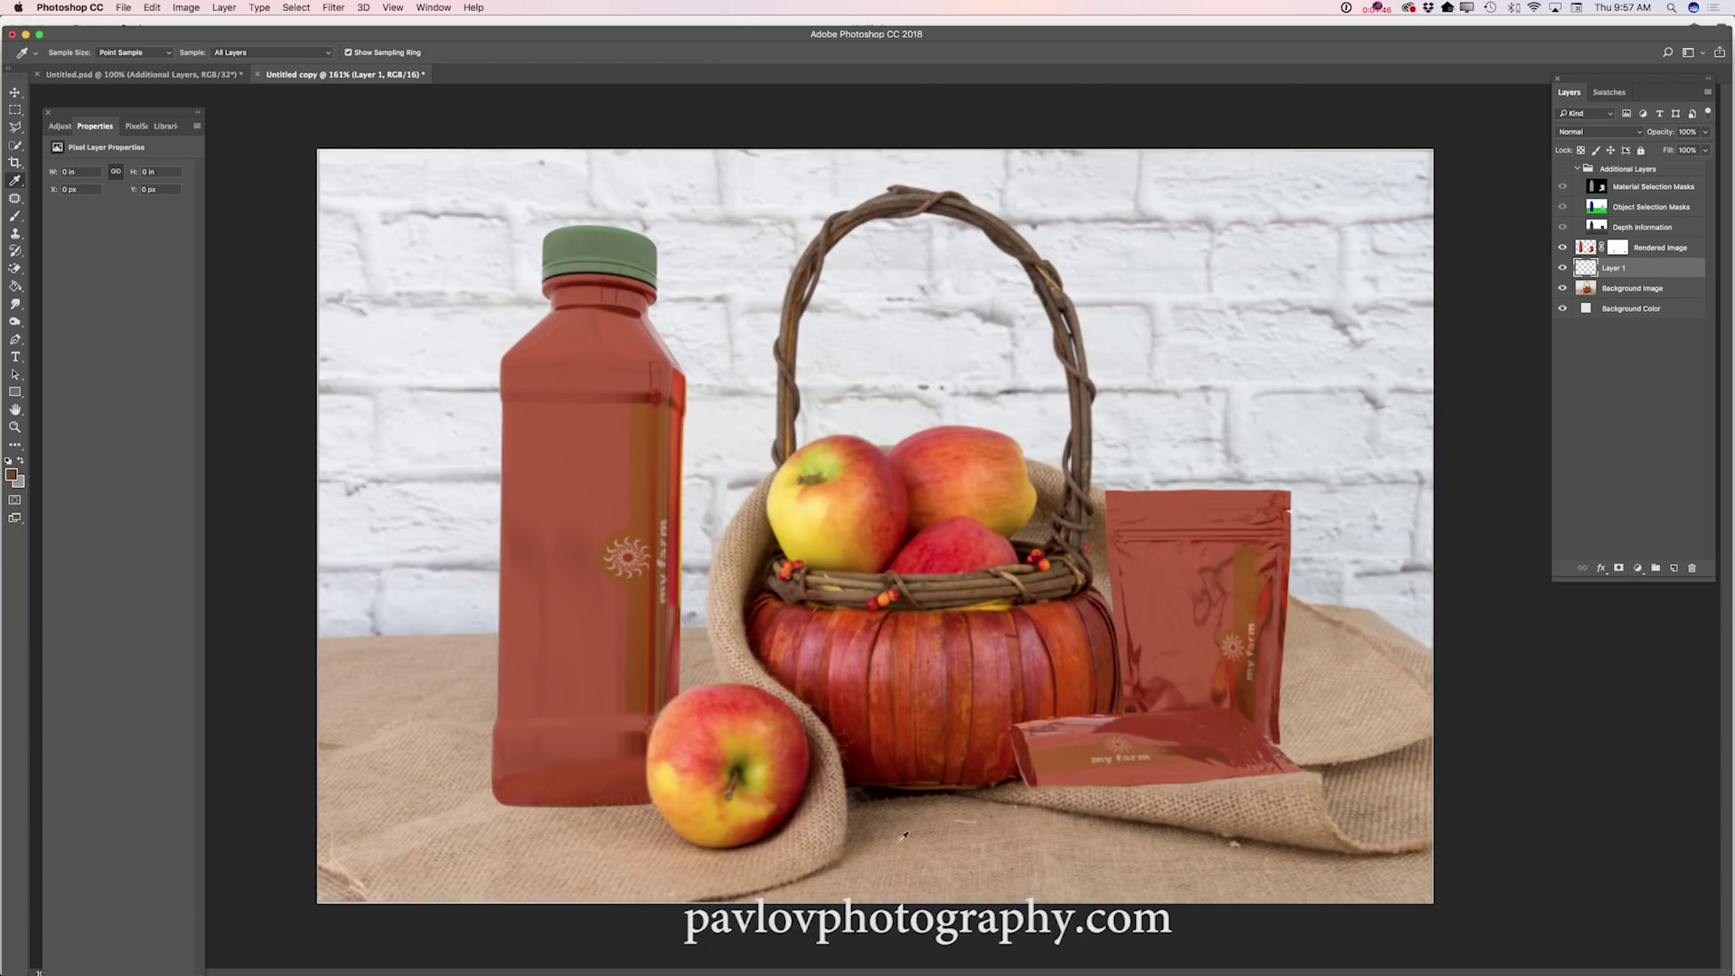
Paint a soft brown shadow along the bottle's base with an enlarged soft brush and lower the shadow layer's opacity to 43%
click(15, 217)
right_click(847, 498)
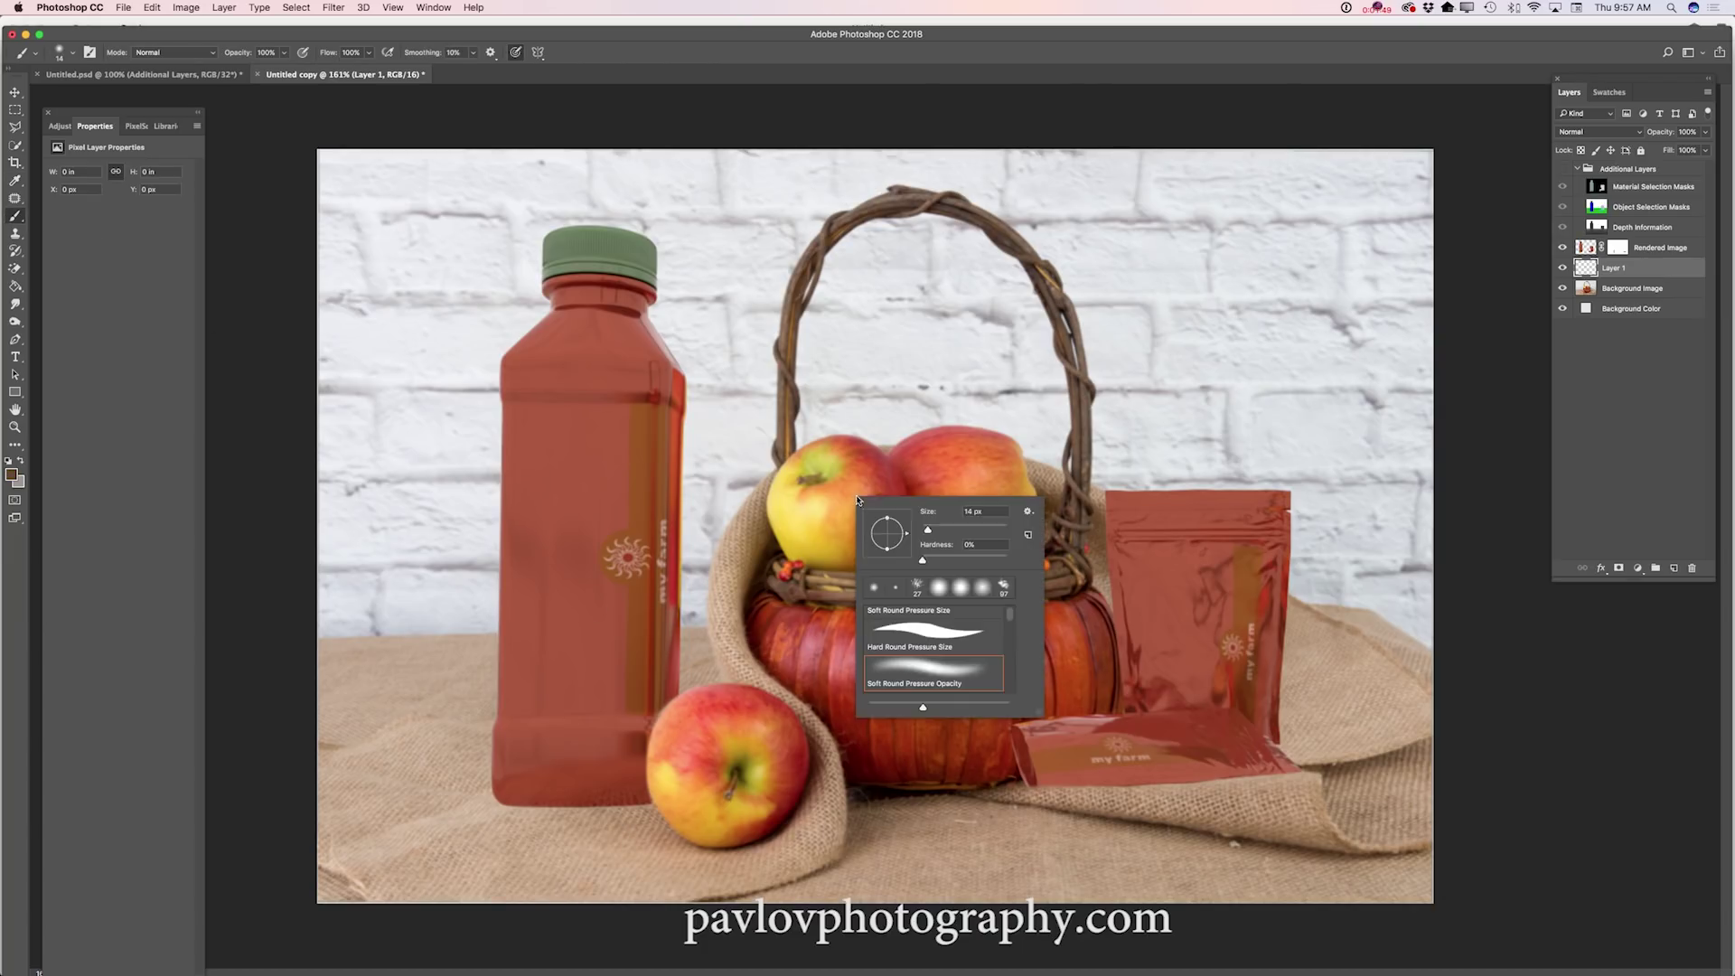
drag(949, 530, 961, 530)
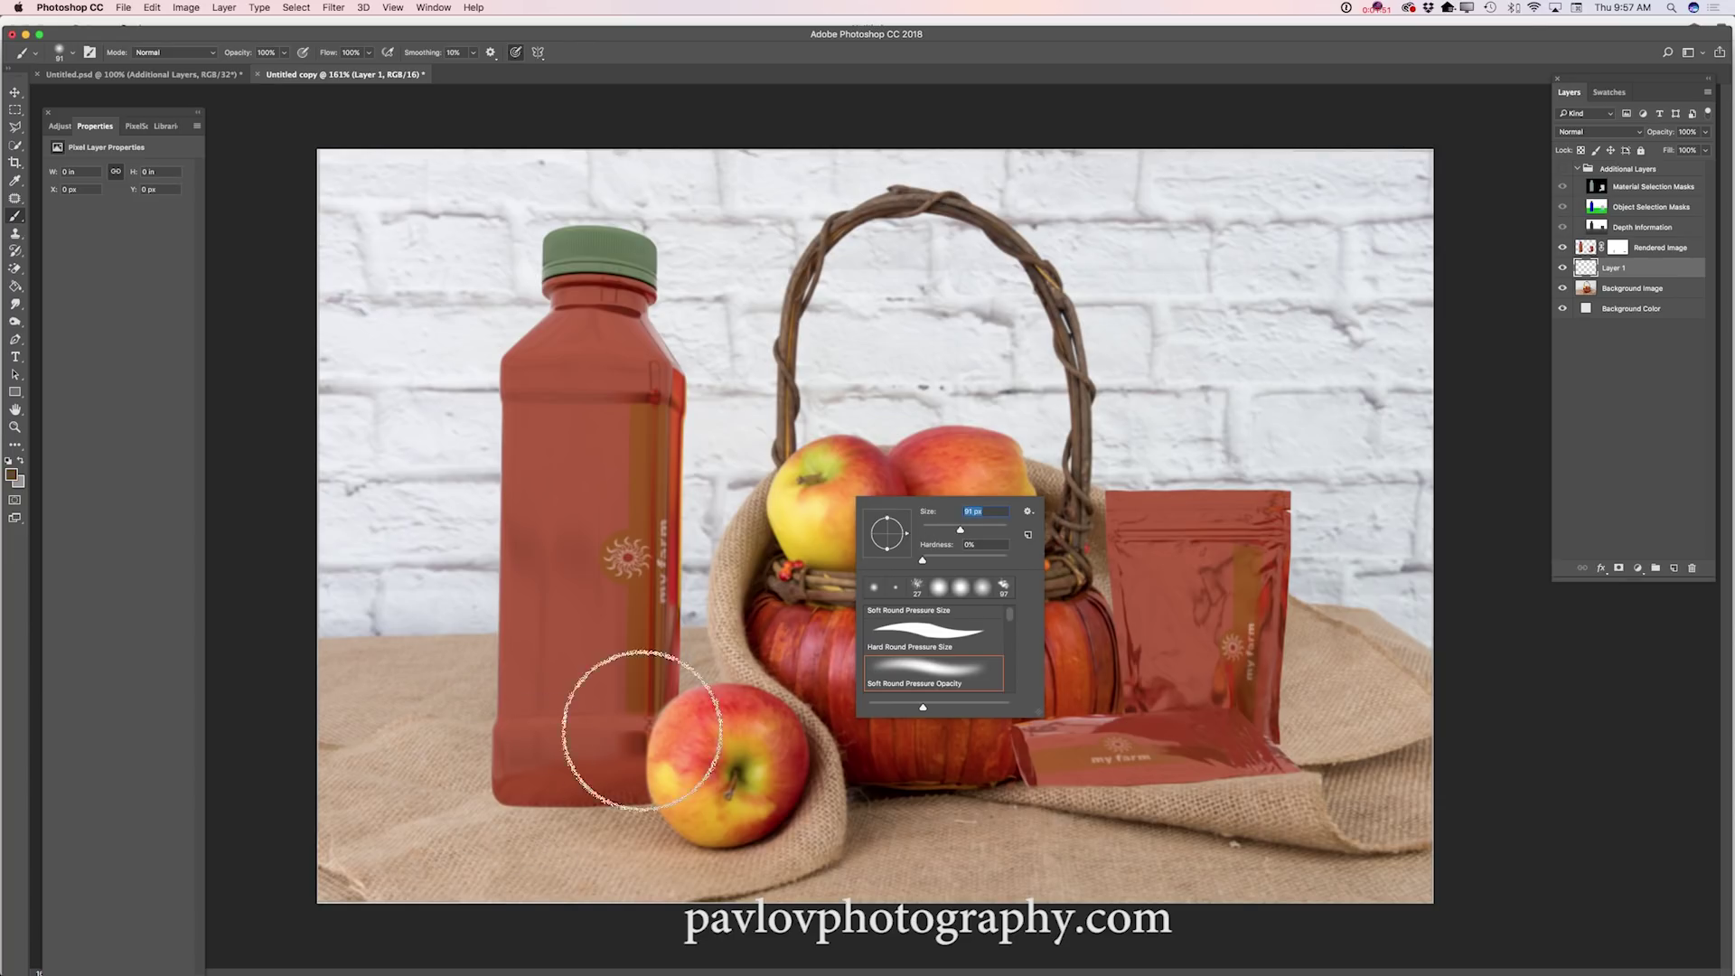
click(552, 795)
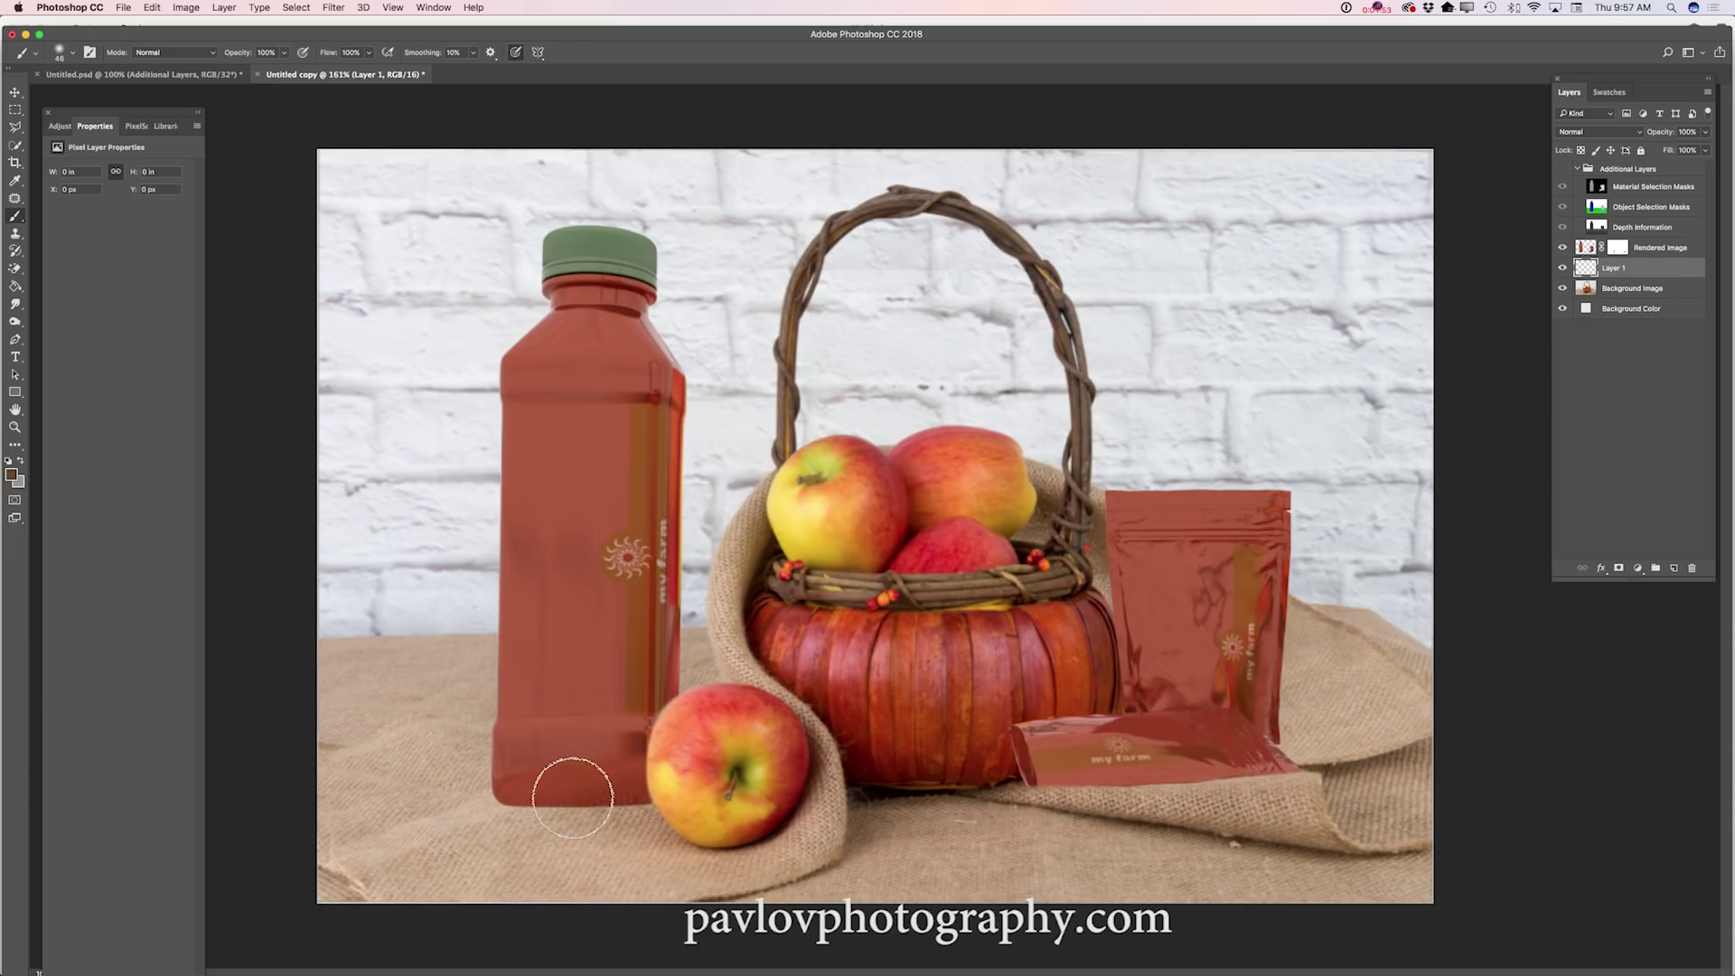
mouse_move(553, 802)
mouse_down()
mouse_move(474, 800)
mouse_move(638, 805)
mouse_move(467, 803)
mouse_move(636, 807)
mouse_up()
click(1704, 150)
drag(1701, 153, 1676, 150)
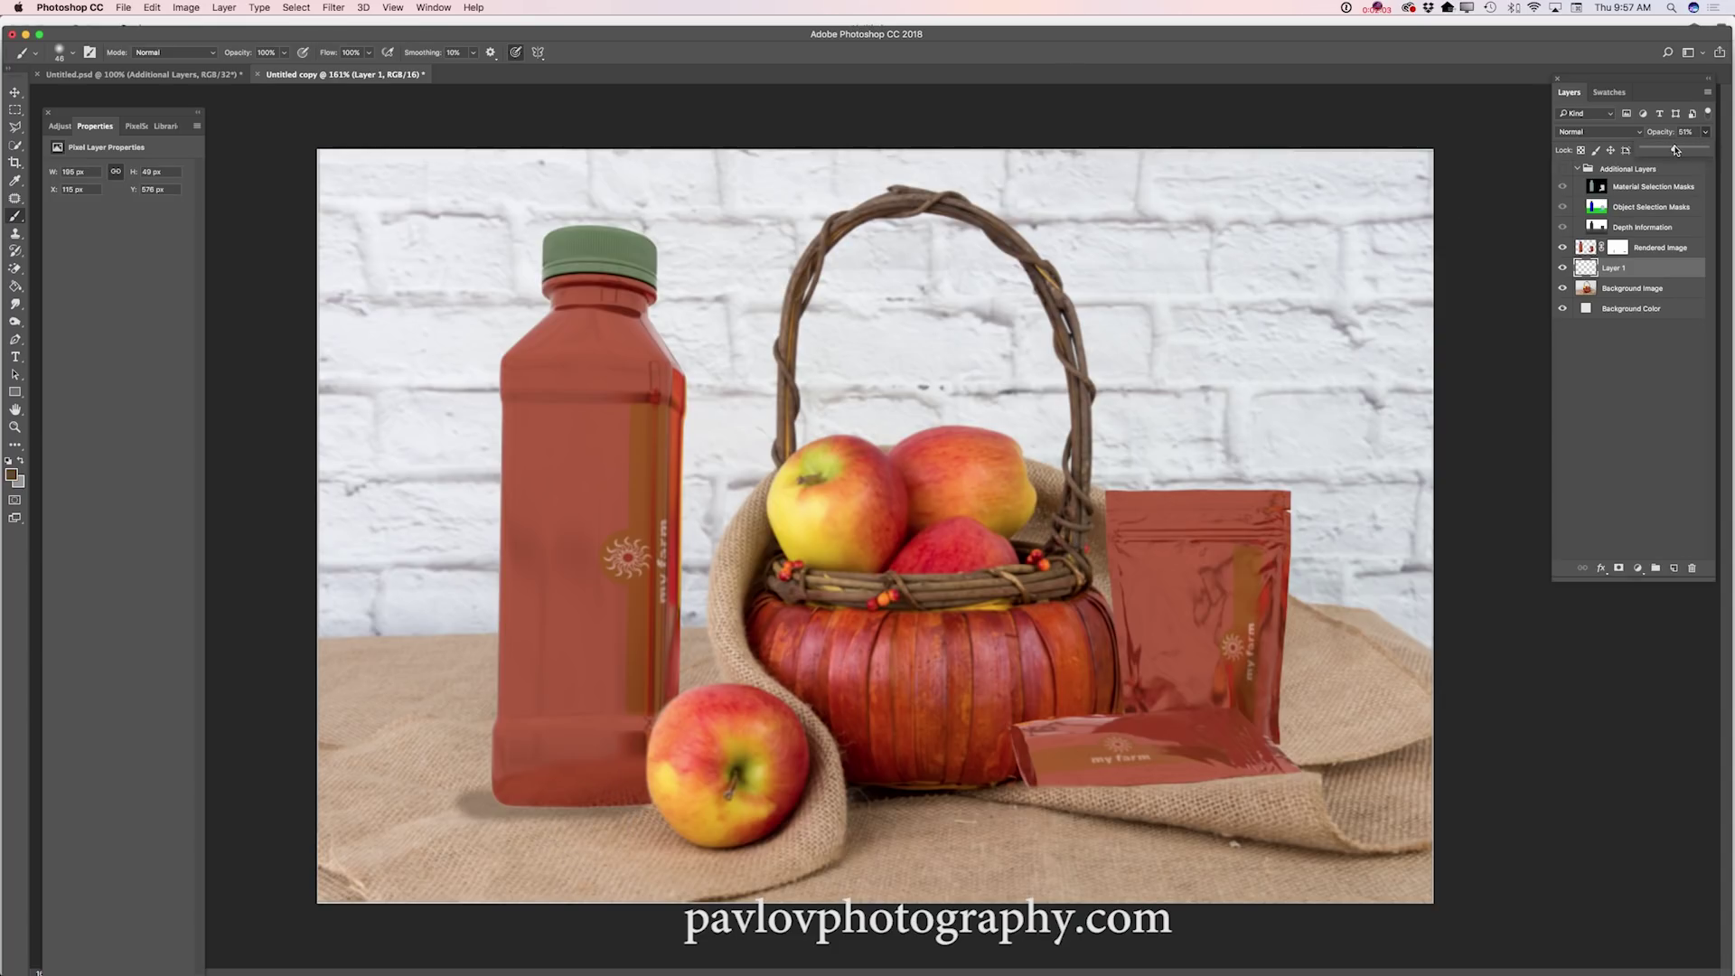
Soften the bottle's shadow with a Gaussian Blur and shift it about 14 px right and 5 px up
click(333, 8)
mouse_move(398, 169)
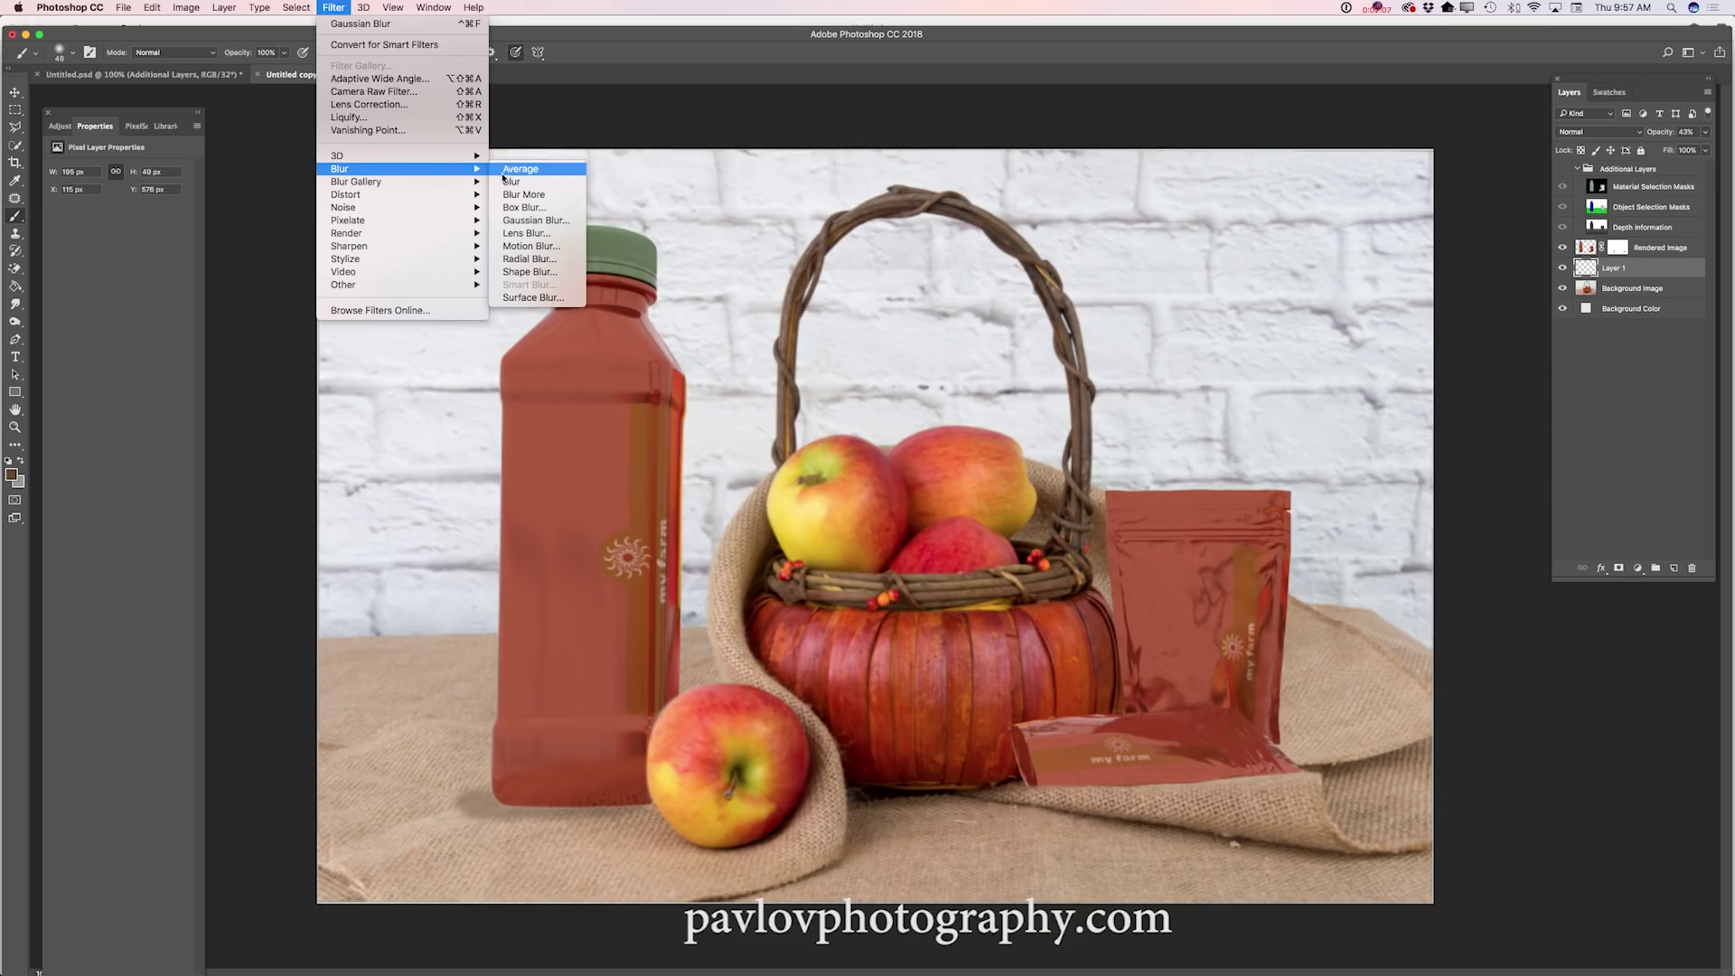
click(552, 223)
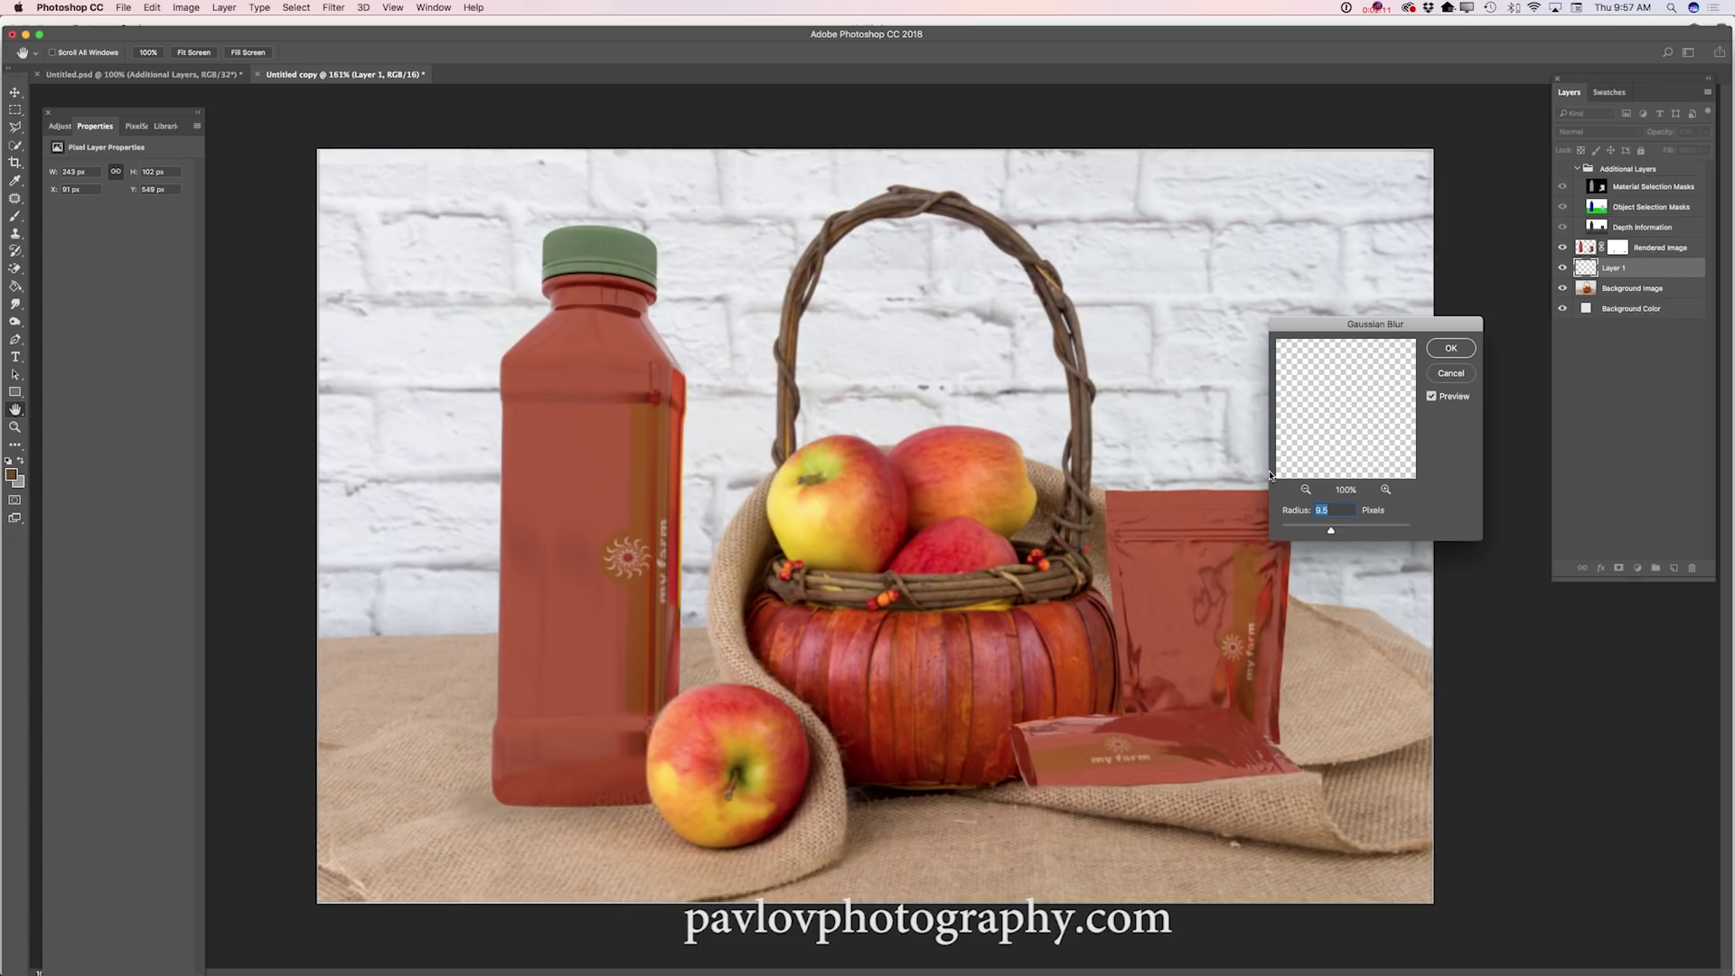
drag(1339, 534, 1336, 542)
click(1449, 348)
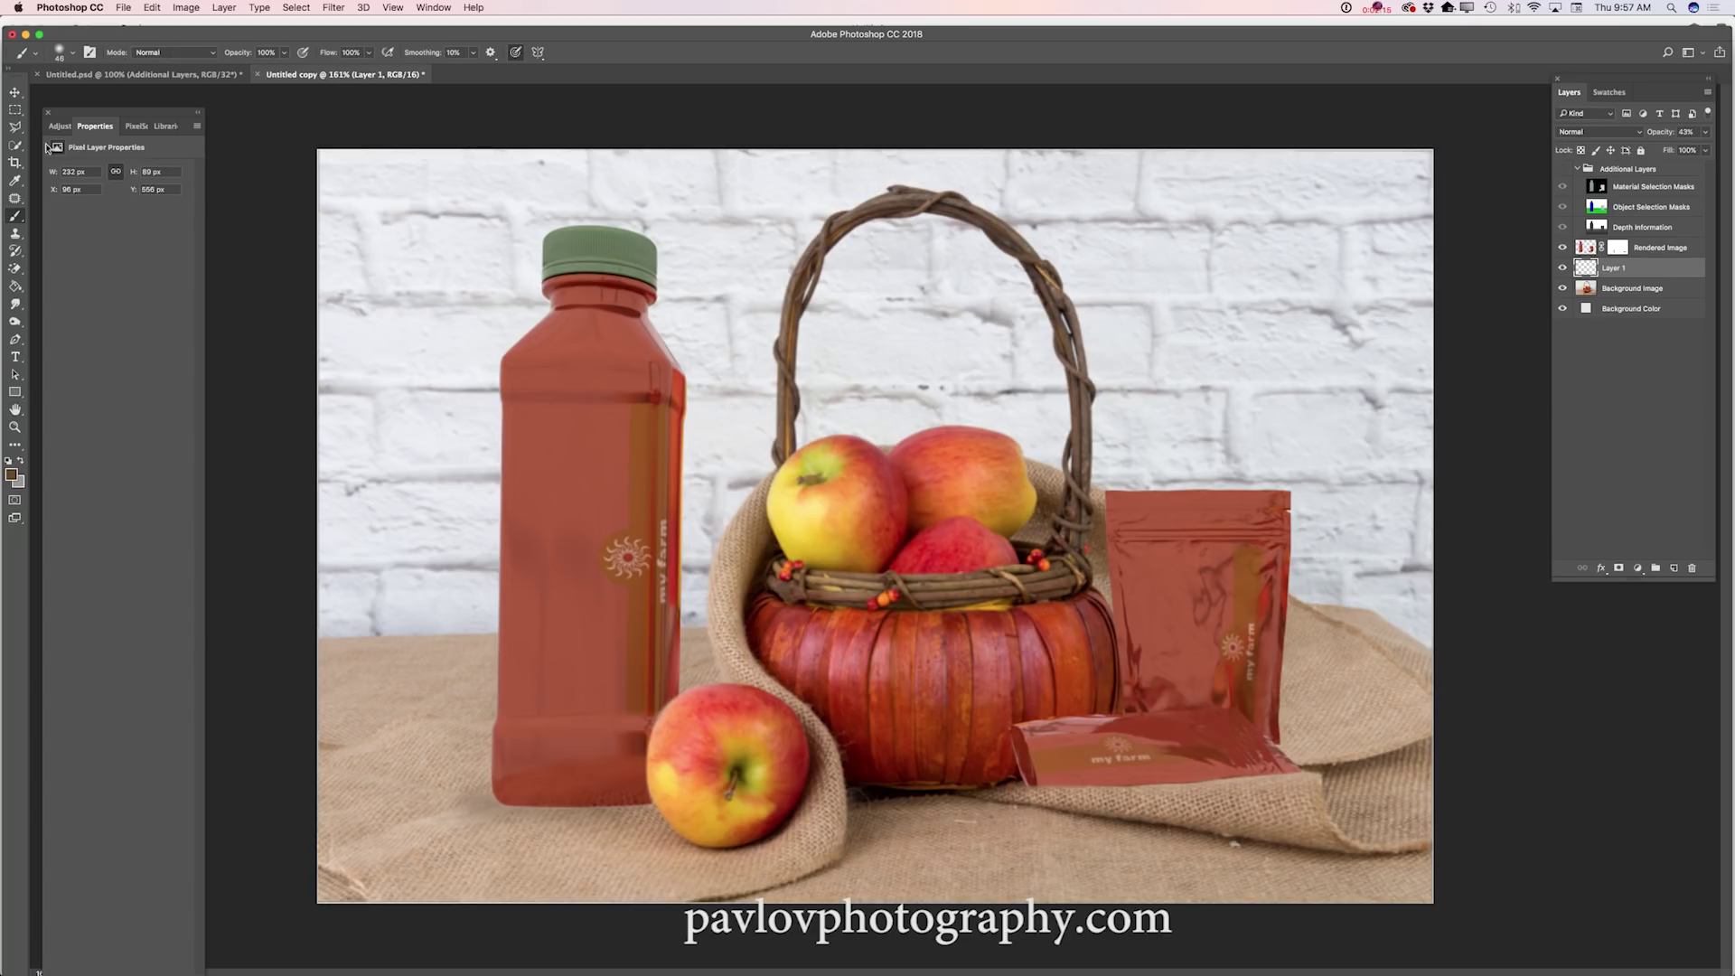
click(17, 93)
drag(527, 808, 547, 805)
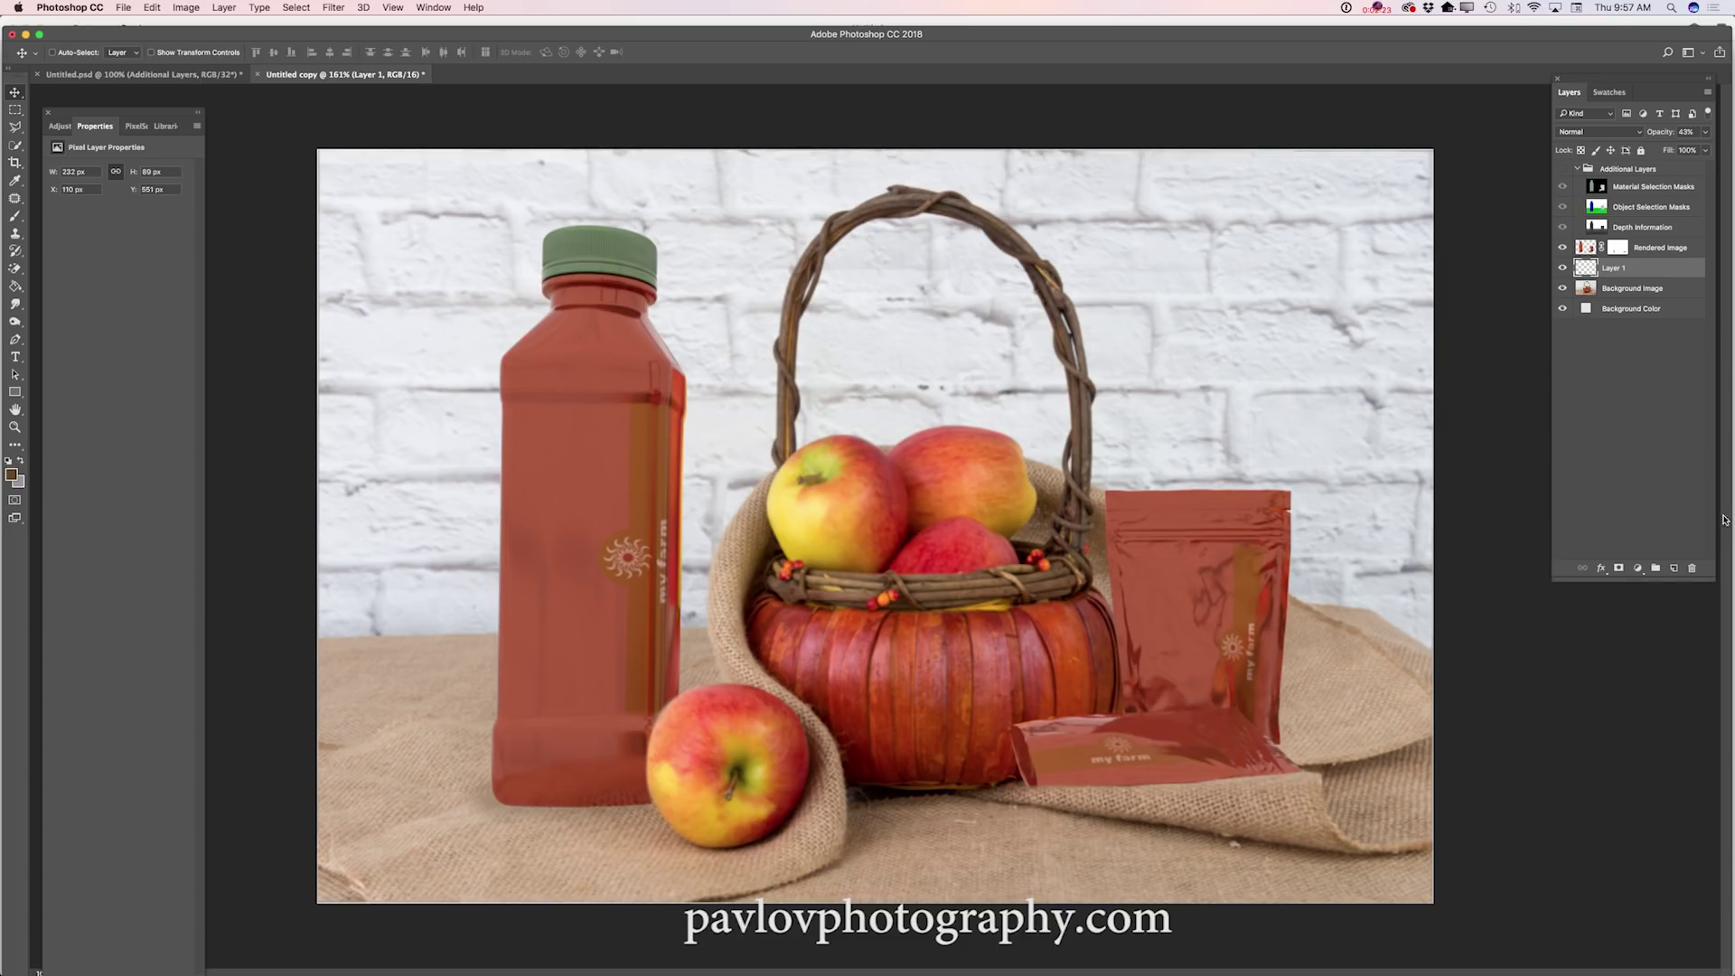
On another new layer, paint a narrower contact shadow under the bottle with a 23 px soft brush and set the layer's opacity to 66%
click(1672, 568)
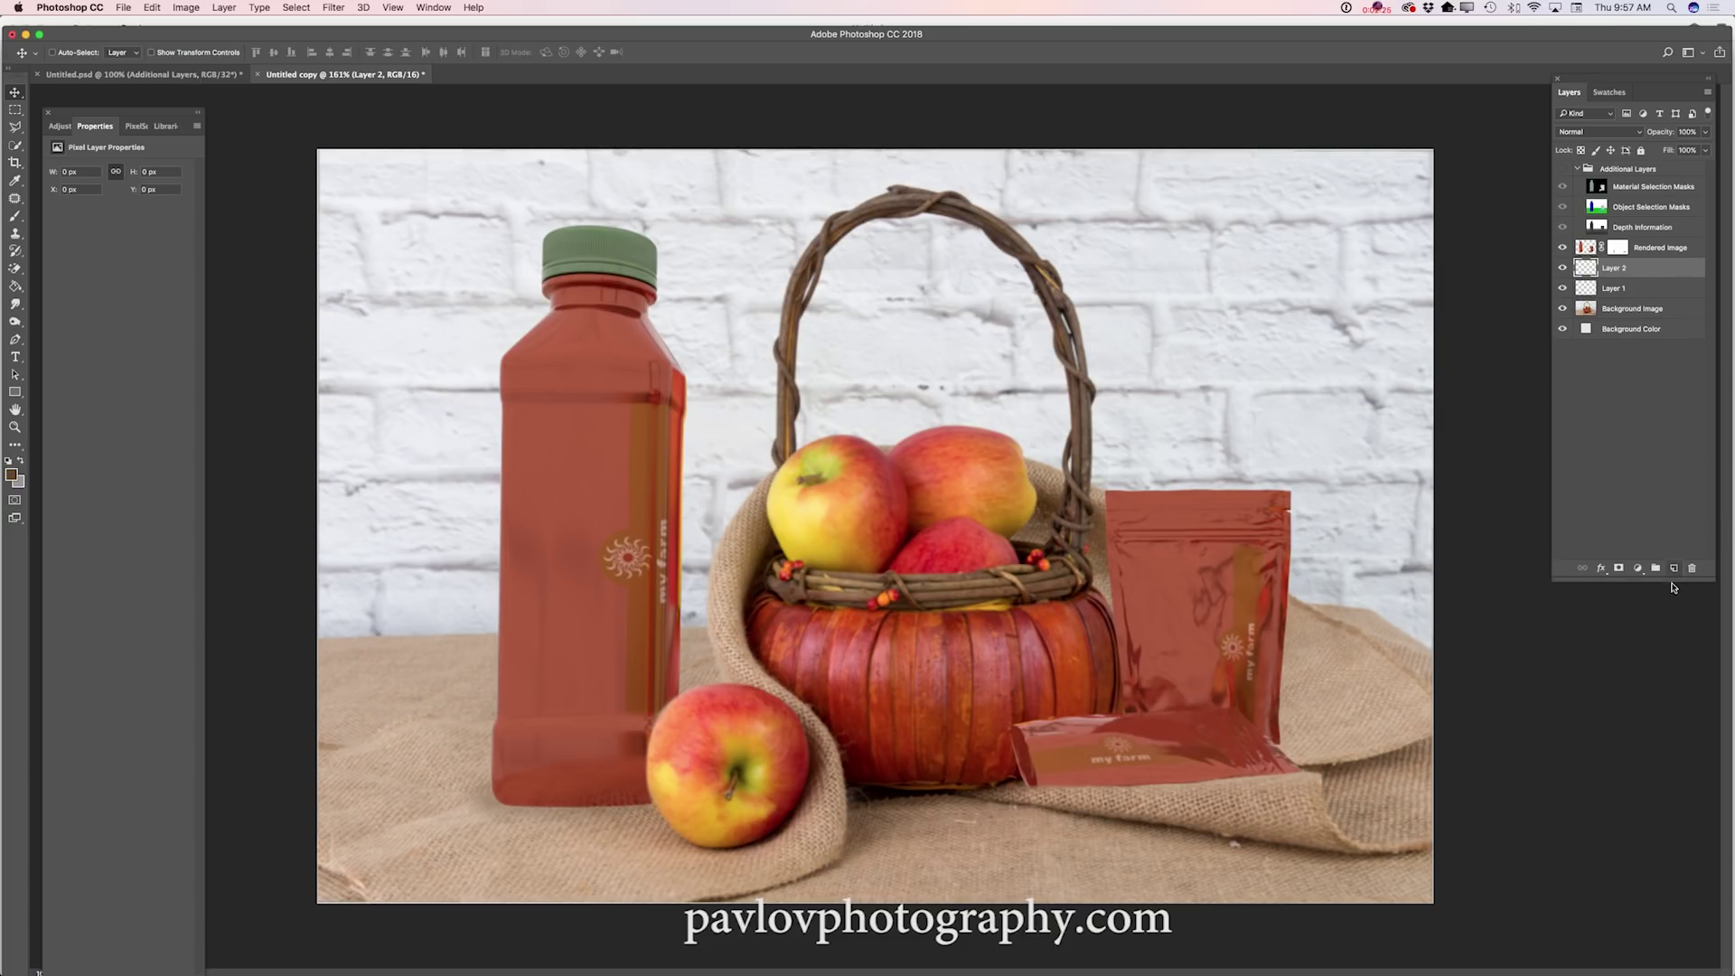
click(15, 216)
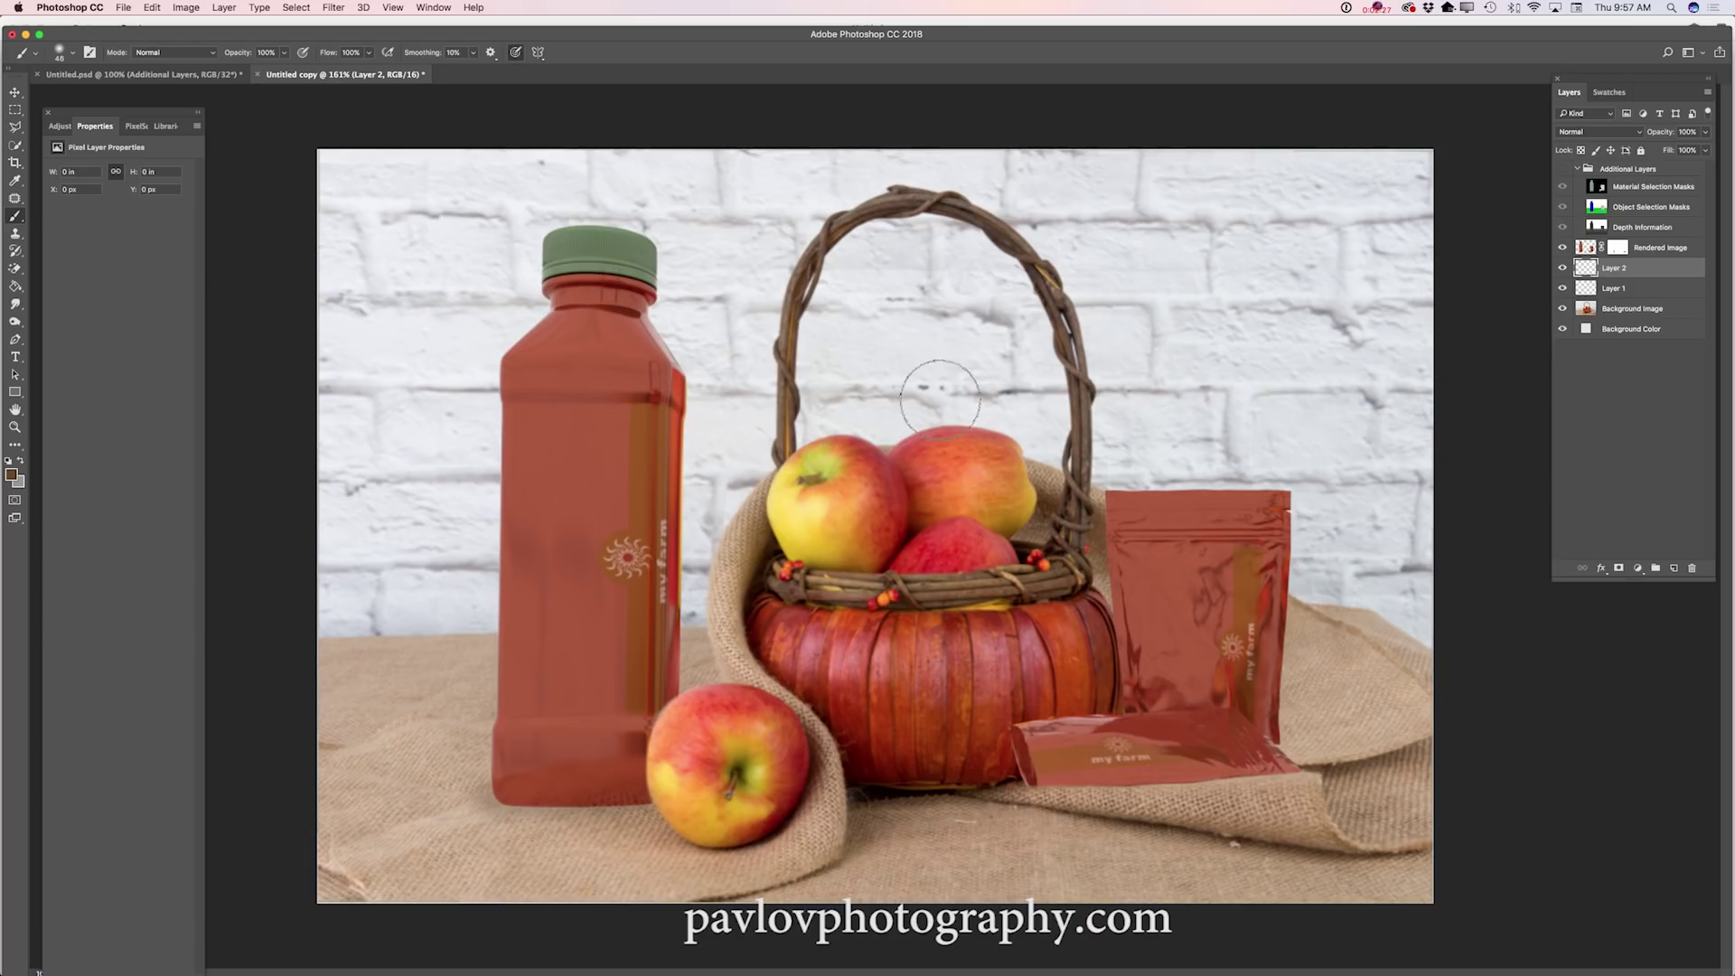
right_click(960, 366)
click(1053, 415)
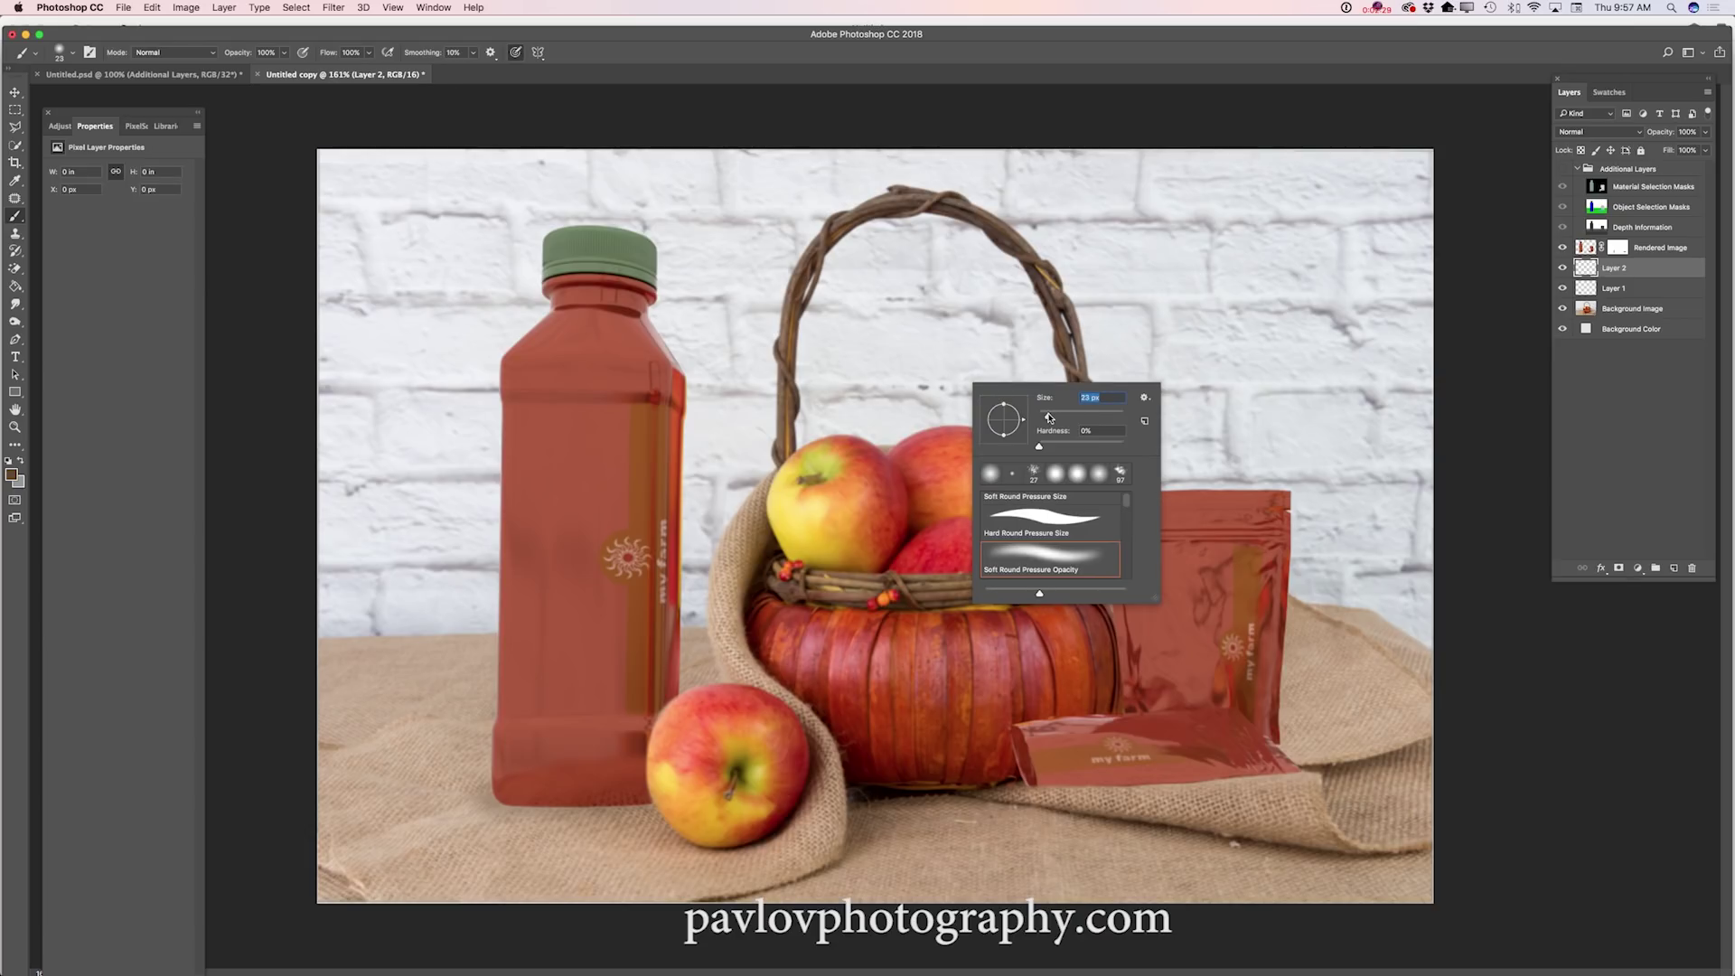
click(531, 795)
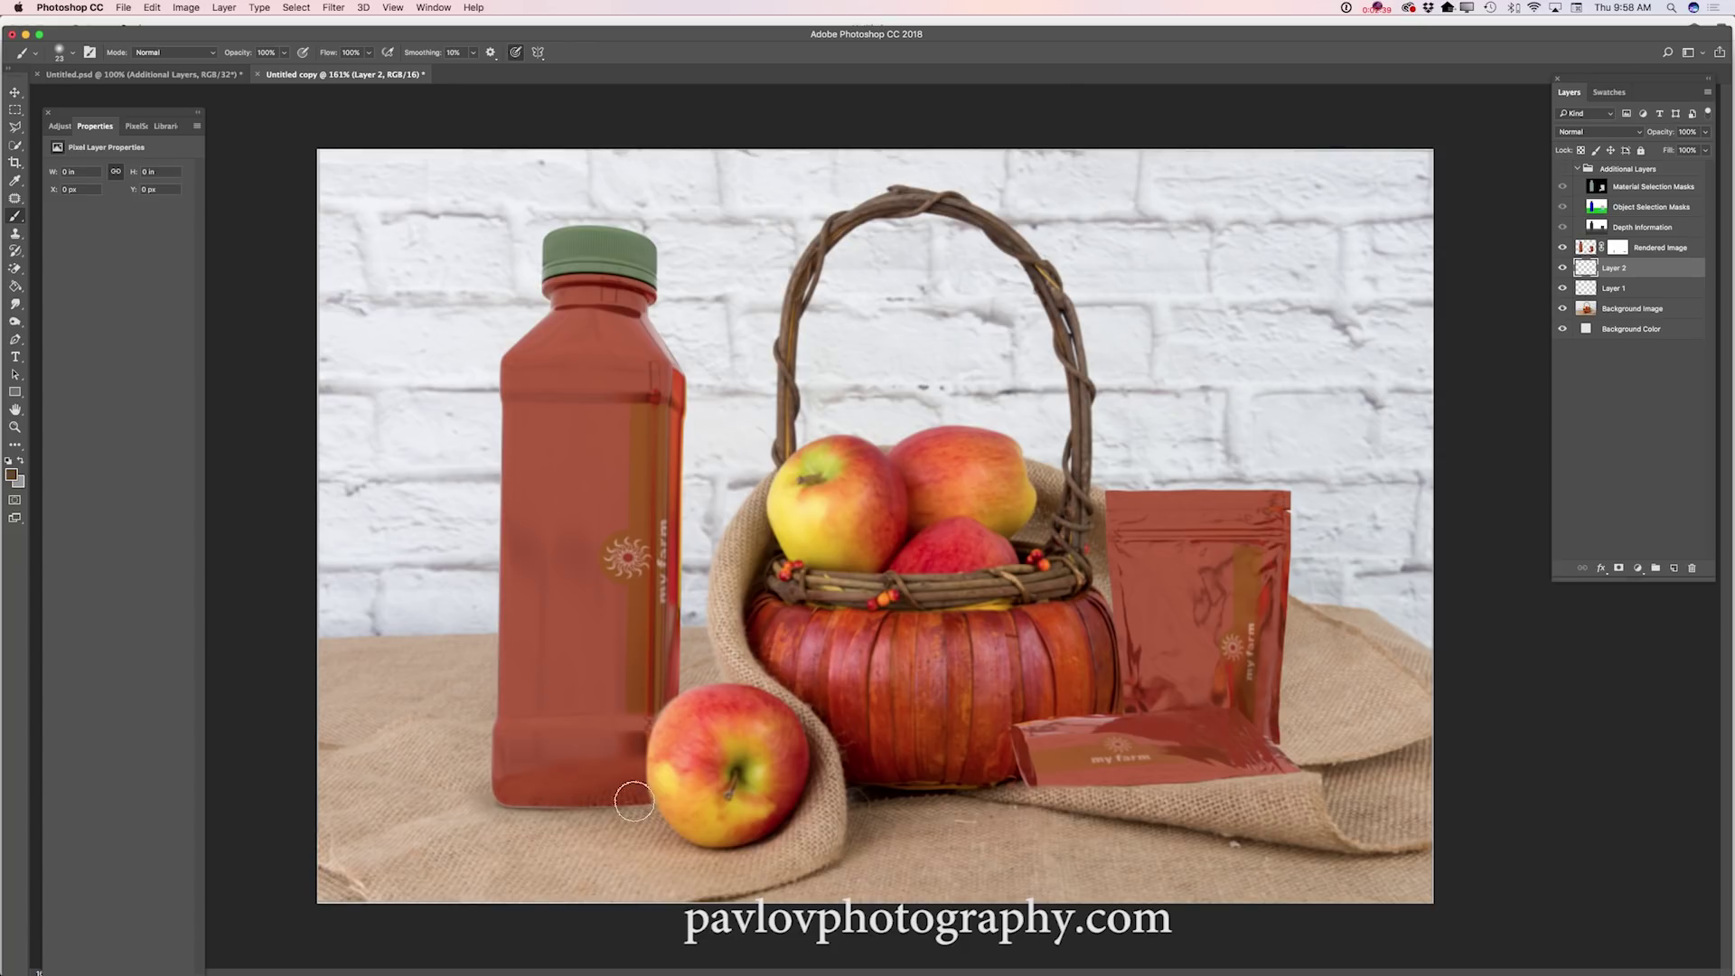
mouse_move(571, 803)
mouse_down()
mouse_move(506, 802)
mouse_move(659, 804)
mouse_up()
click(1705, 150)
drag(1705, 150, 1686, 150)
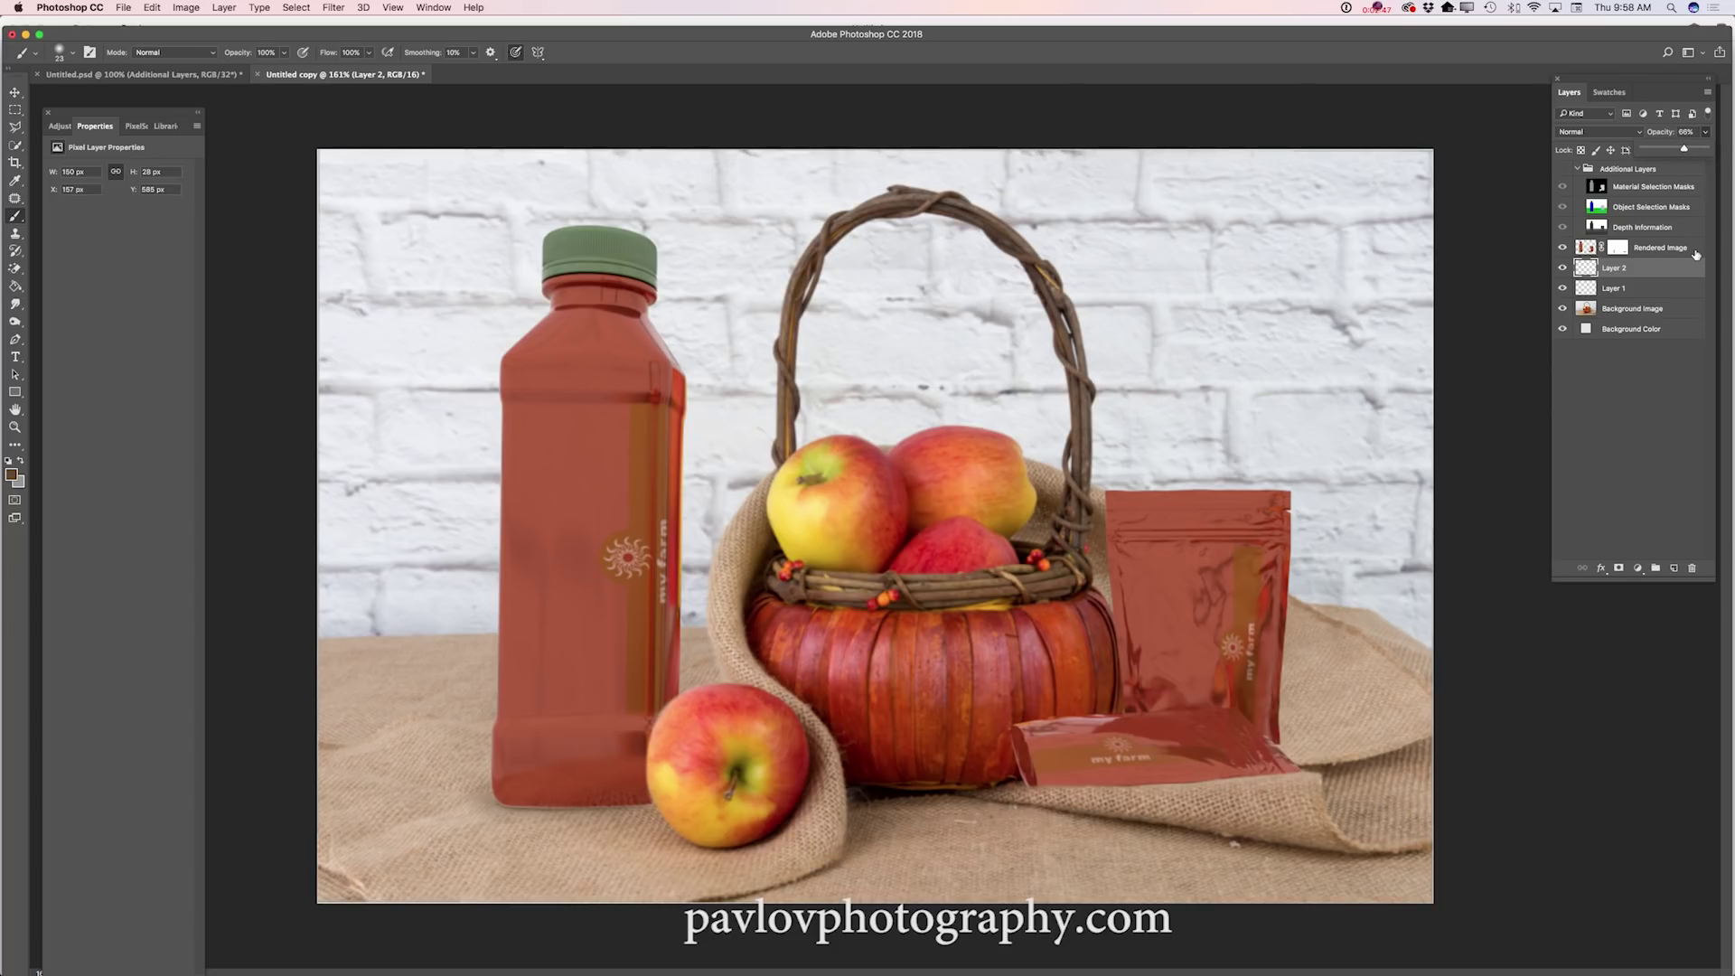